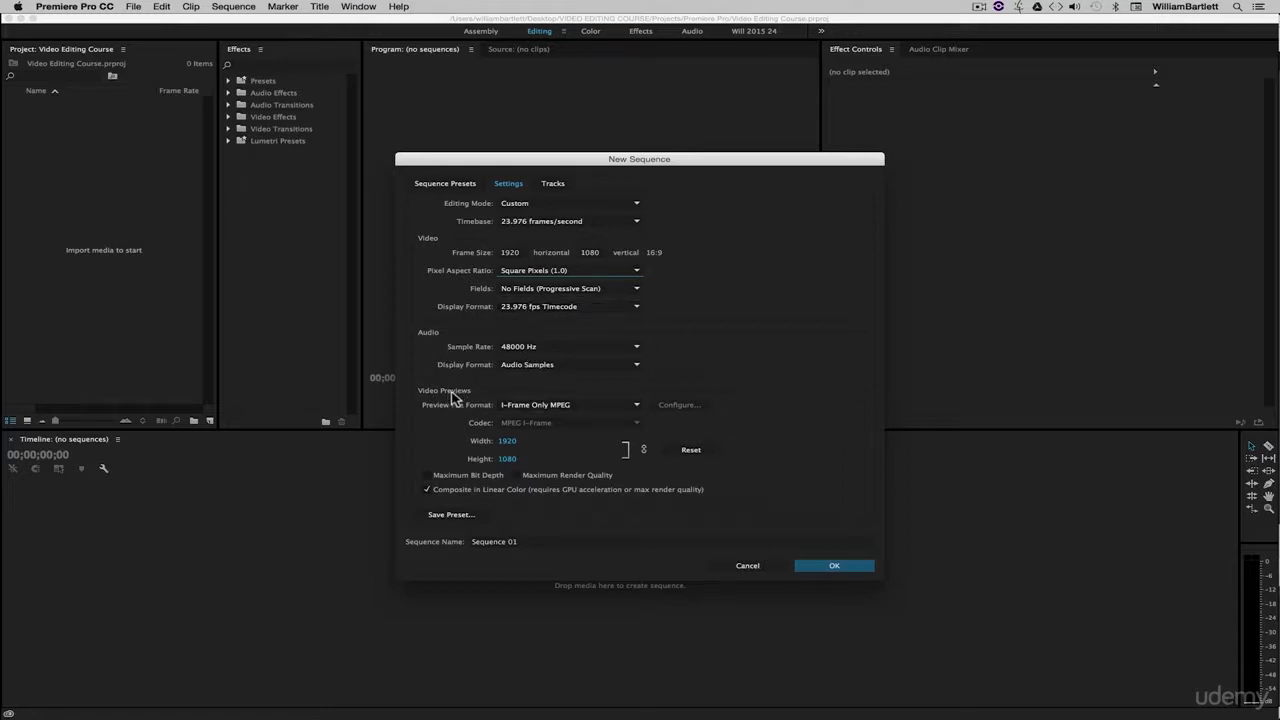
Step: Set the video preview file format to QuickTime with the H.264 codec
{"action": "left_click", "coordinate": [551, 406]}
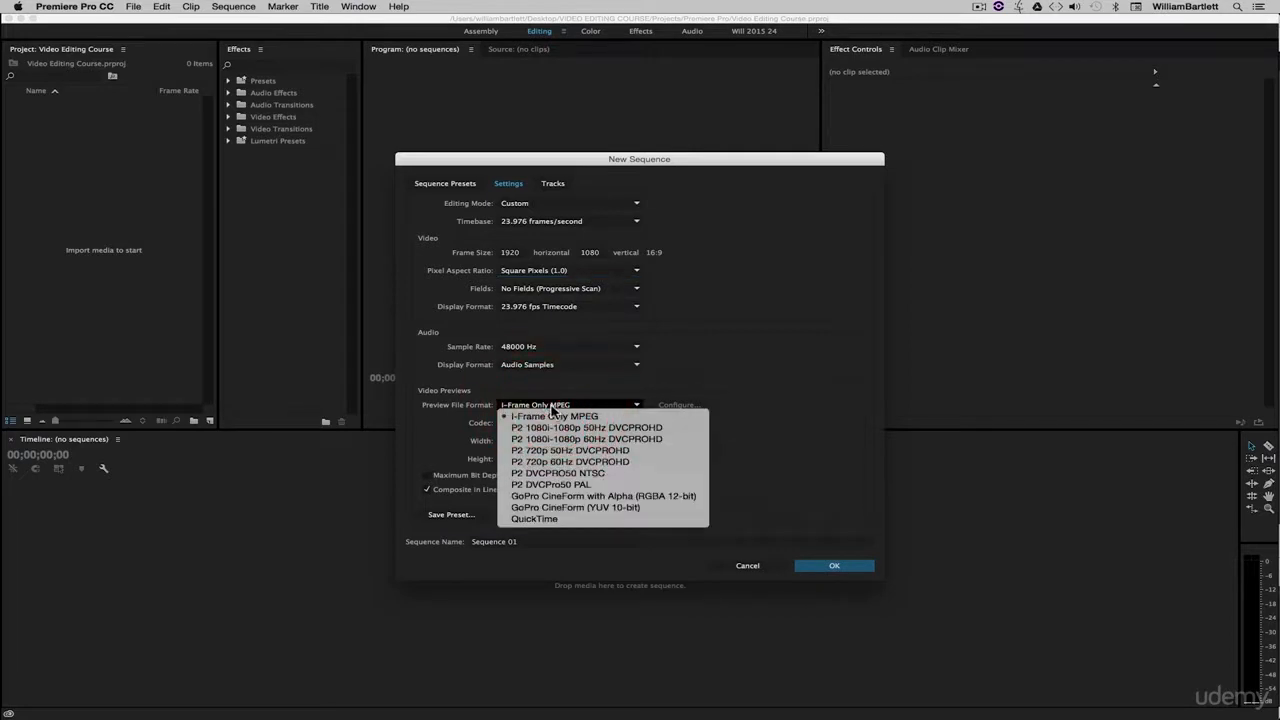
{"action": "left_click", "coordinate": [543, 519]}
{"action": "left_click", "coordinate": [529, 424]}
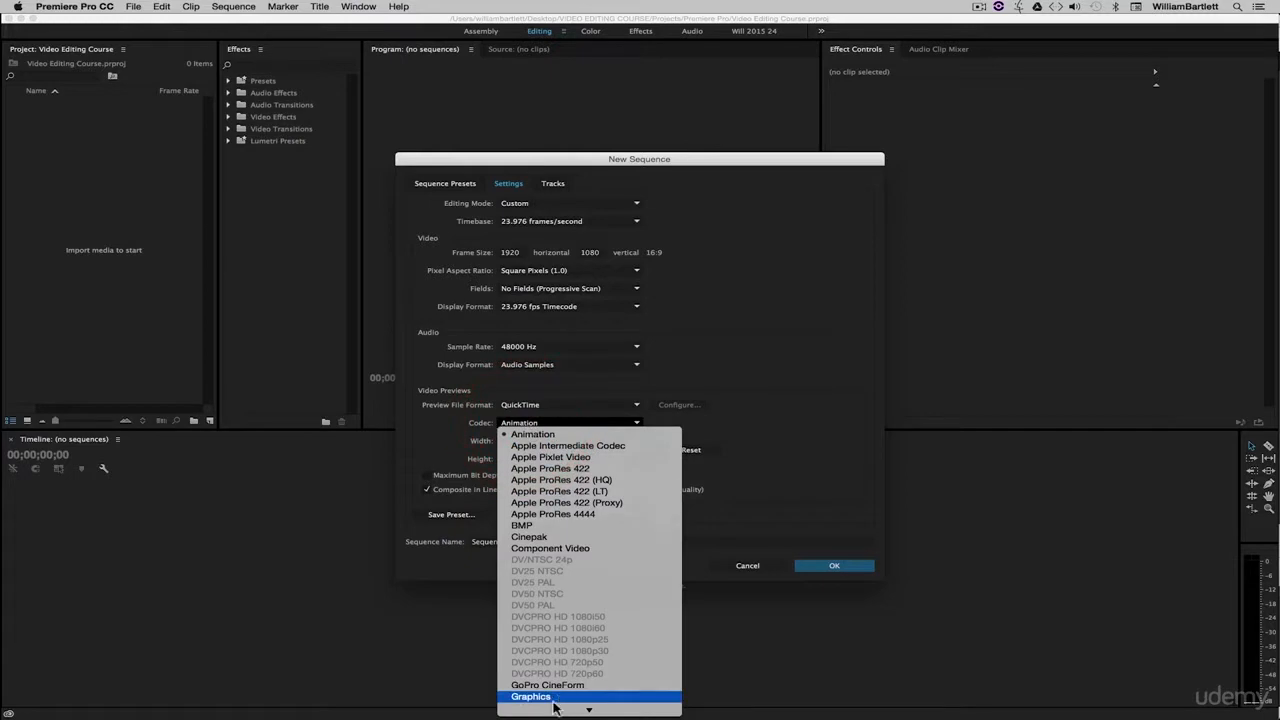
{"action": "scroll", "coordinate": [540, 650], "scroll_direction": "down", "scroll_amount": 5}
{"action": "left_click", "coordinate": [527, 583]}
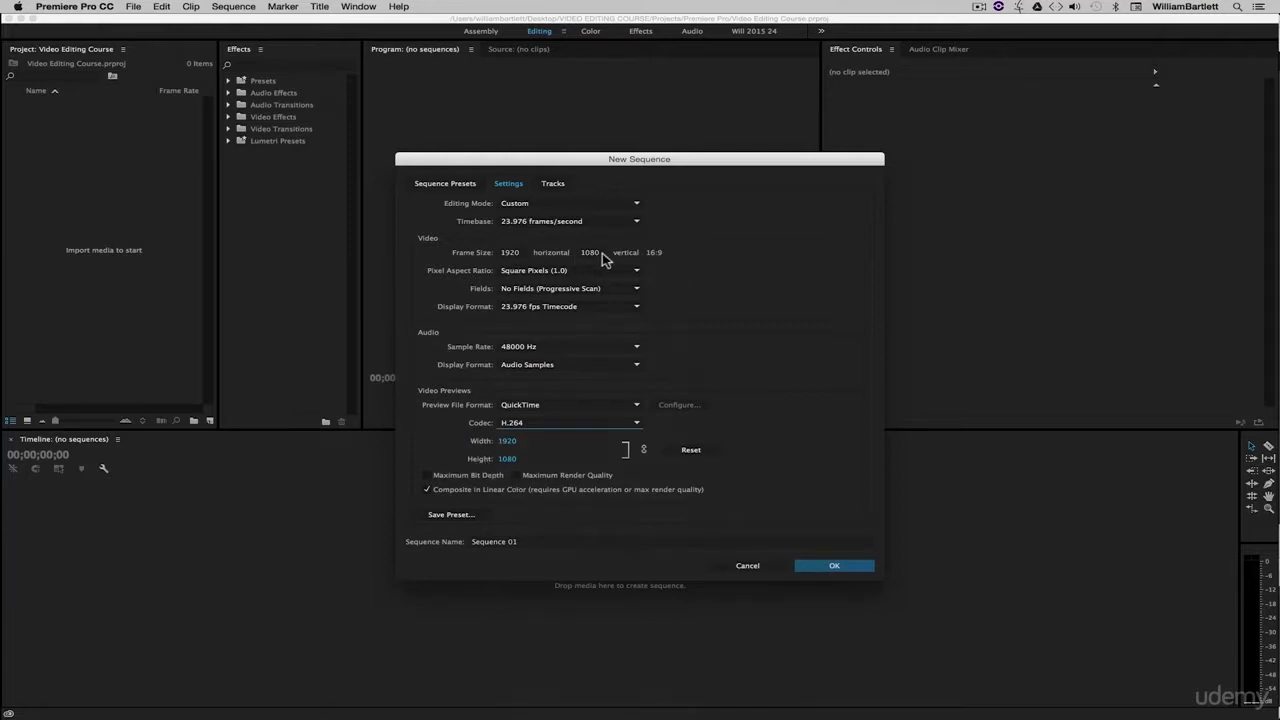
Step: Save the current sequence settings as a preset named 1080p 23.976, leaving the description blank
{"action": "left_click", "coordinate": [452, 515]}
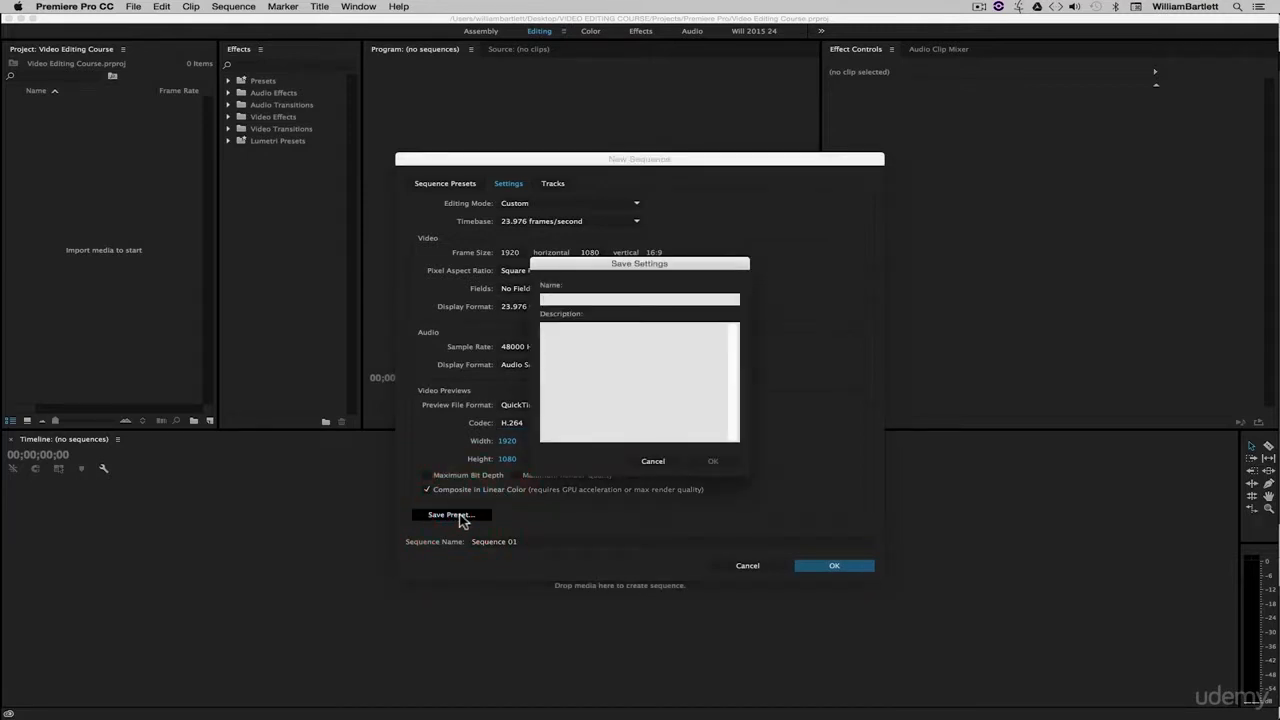
{"action": "type", "text": "1080"}
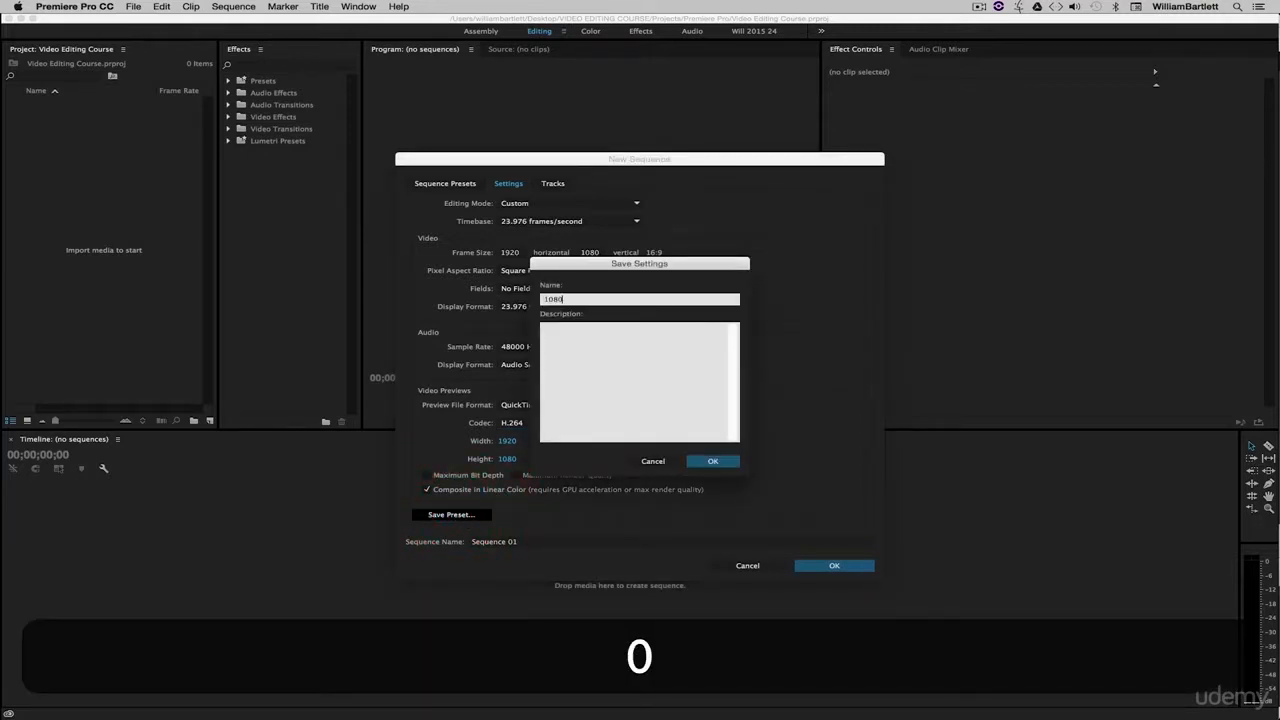
{"action": "type", "text": "p"}
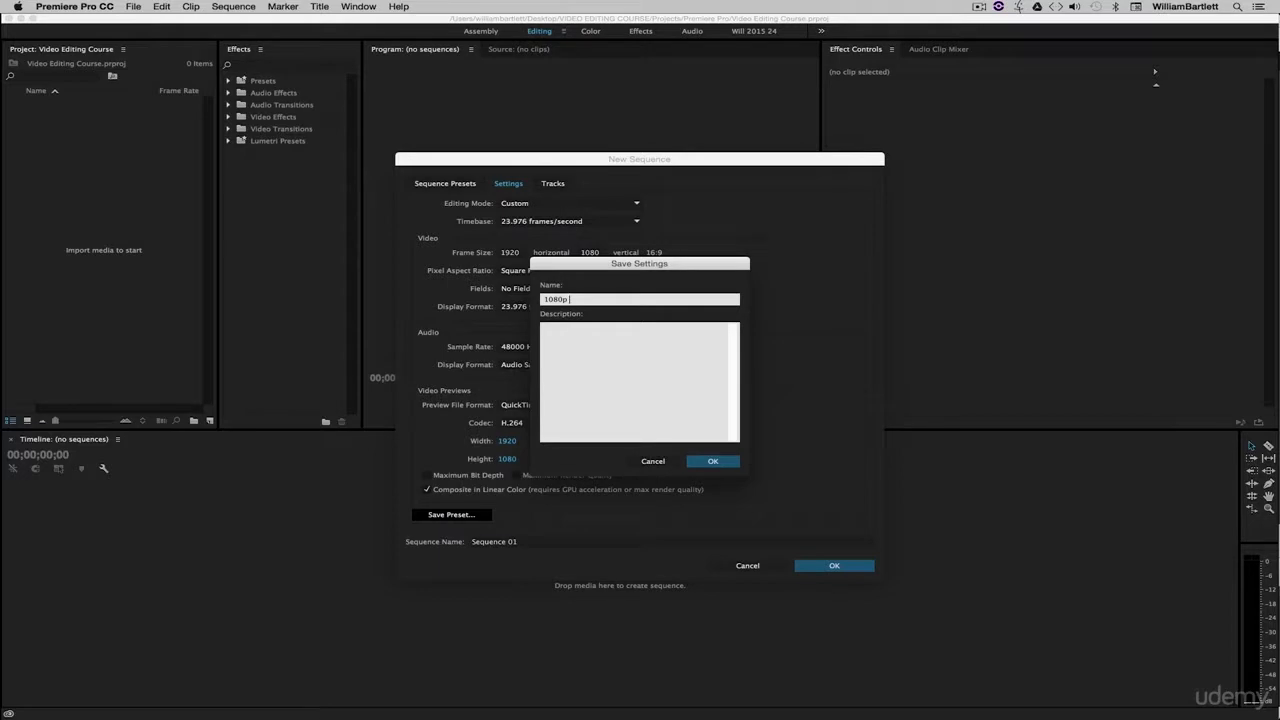
{"action": "type", "text": " 23.97"}
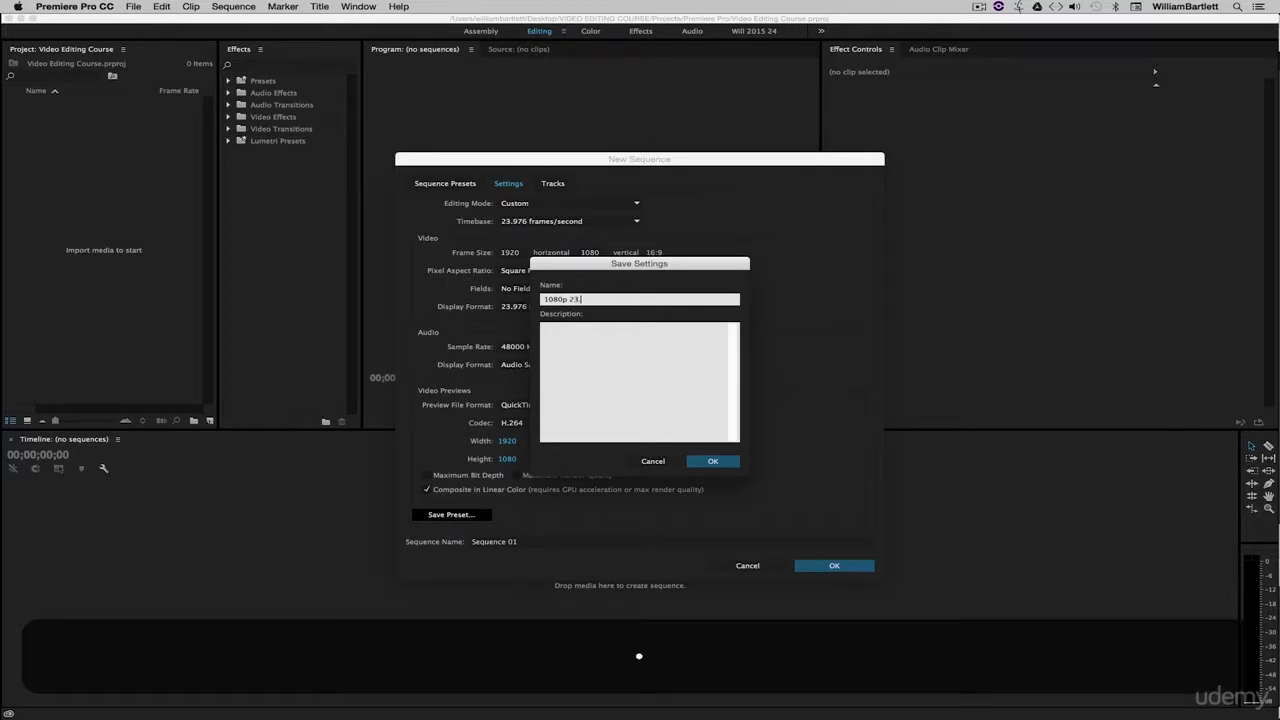
{"action": "type", "text": "6"}
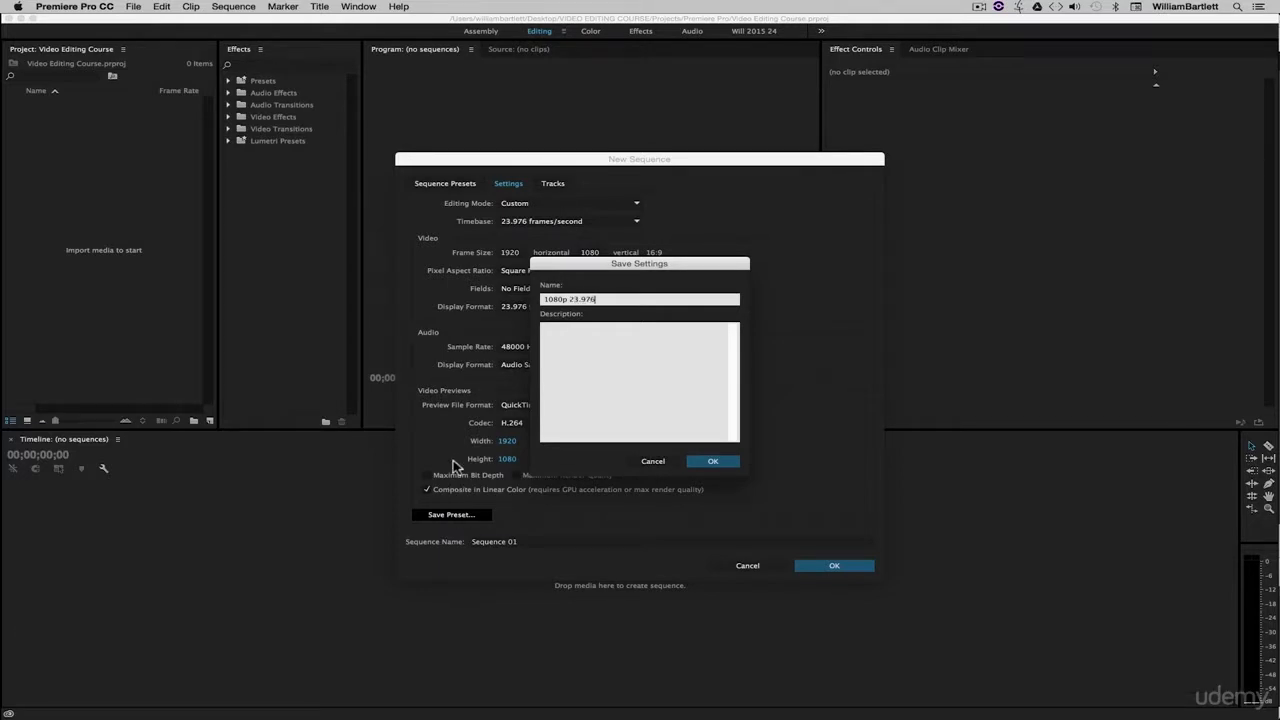
{"action": "left_click", "coordinate": [599, 352]}
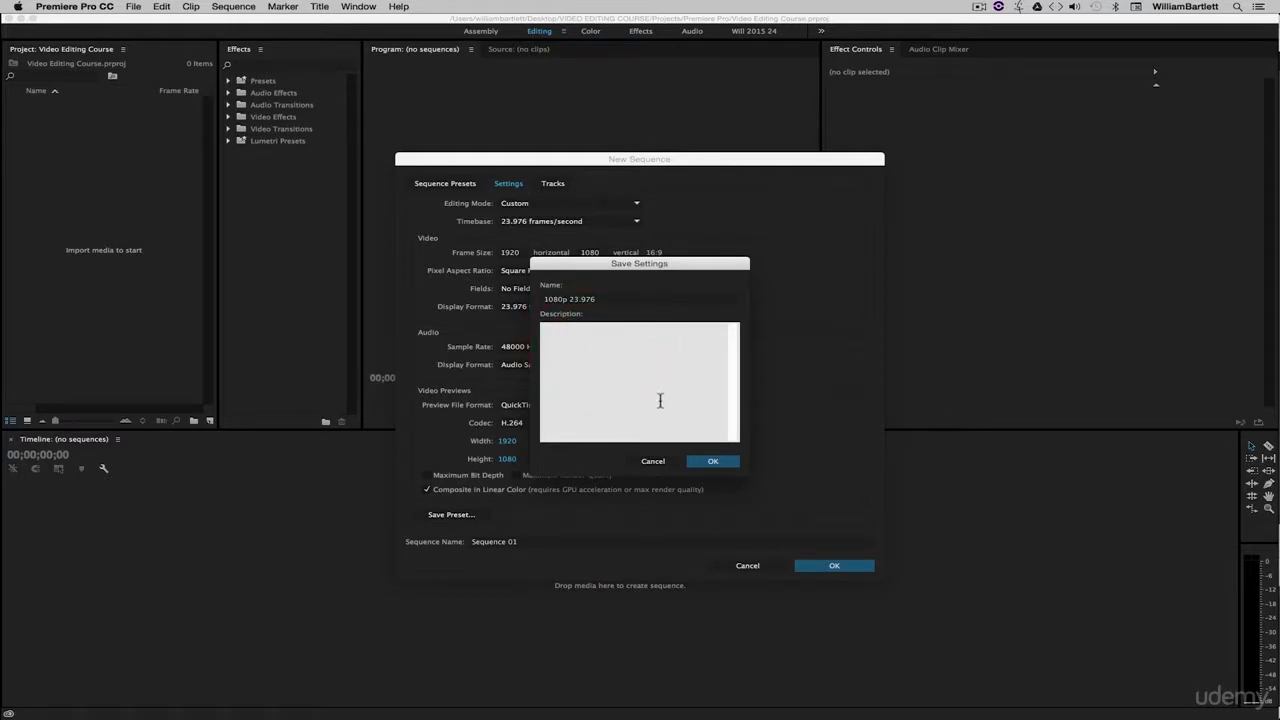
{"action": "left_click", "coordinate": [709, 462]}
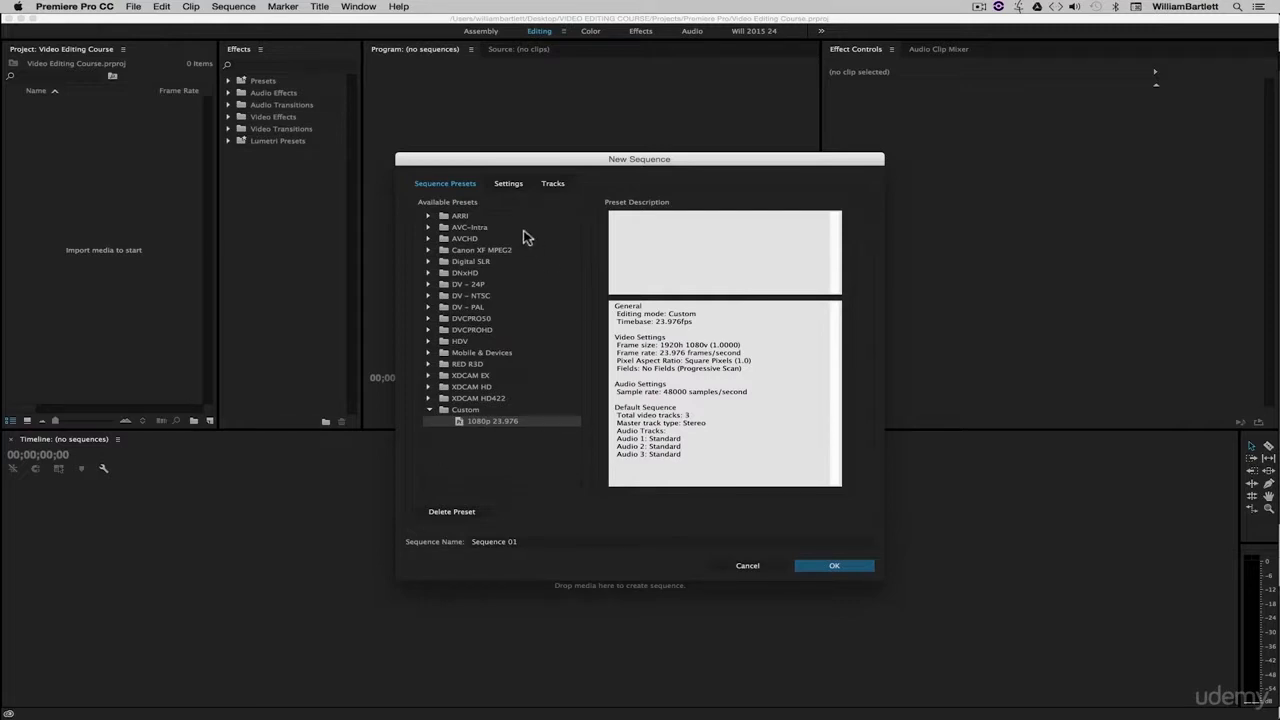
Step: Starting from the custom 1080p 23.976 preset, set the frame size to 1280 horizontal by 720 vertical
{"action": "left_click", "coordinate": [500, 421]}
{"action": "left_click", "coordinate": [510, 185]}
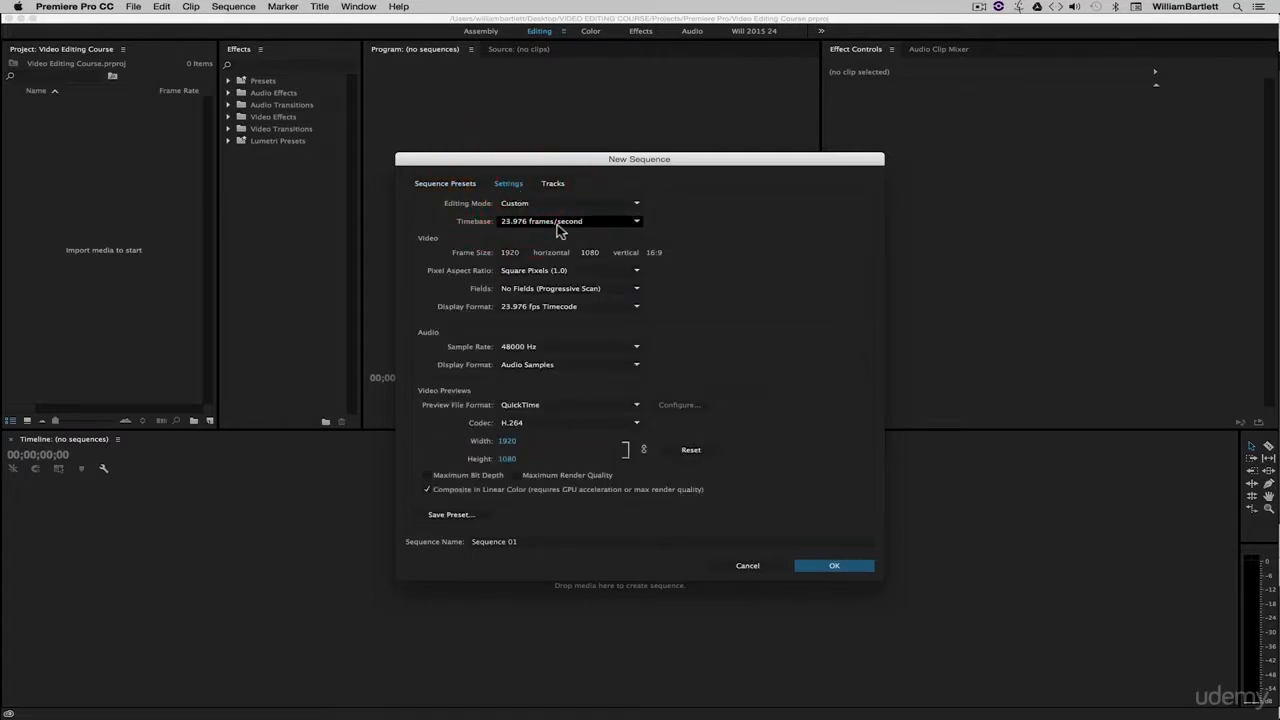
{"action": "left_click", "coordinate": [519, 252]}
{"action": "type", "text": "1280"}
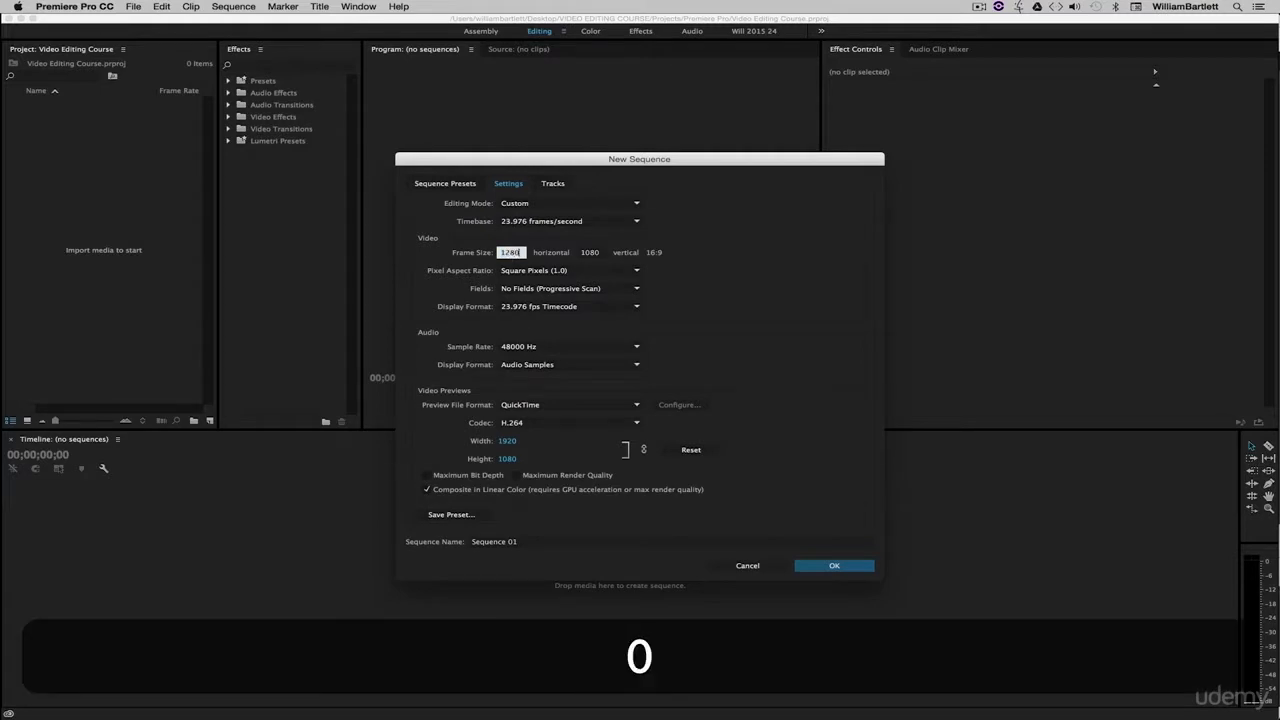
{"action": "left_click", "coordinate": [702, 264]}
{"action": "left_click", "coordinate": [596, 252]}
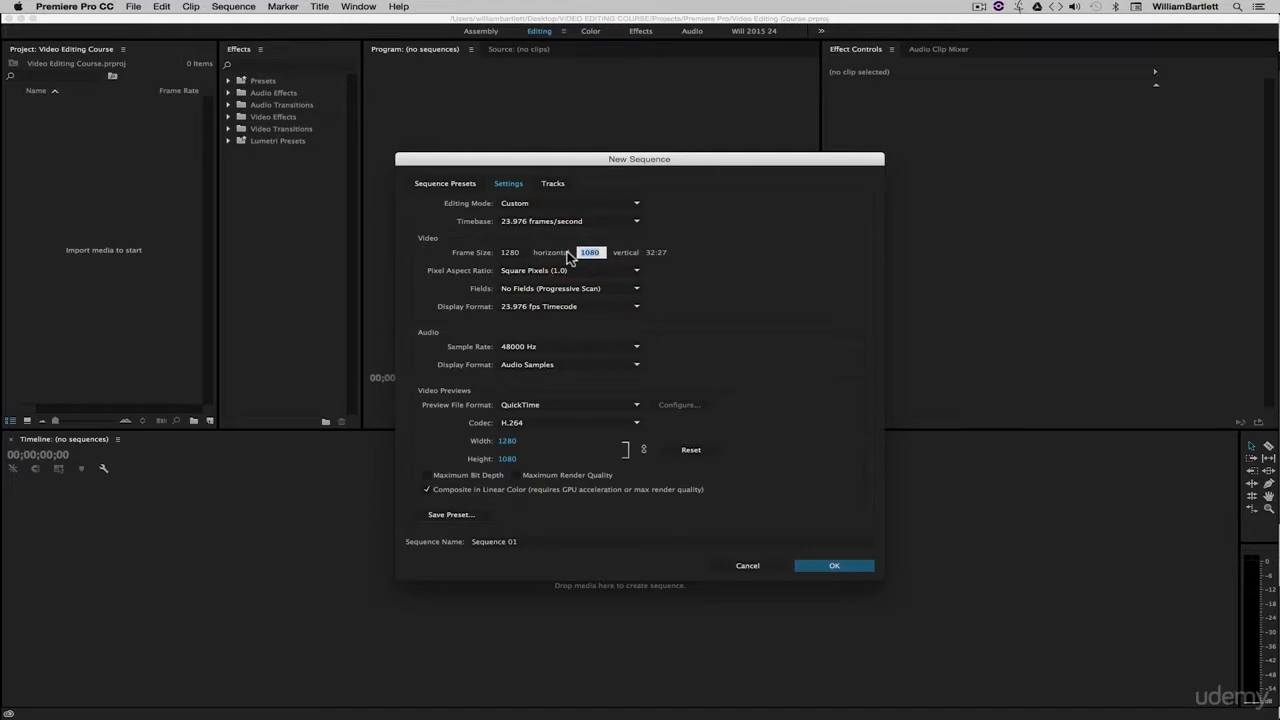
{"action": "type", "text": "720"}
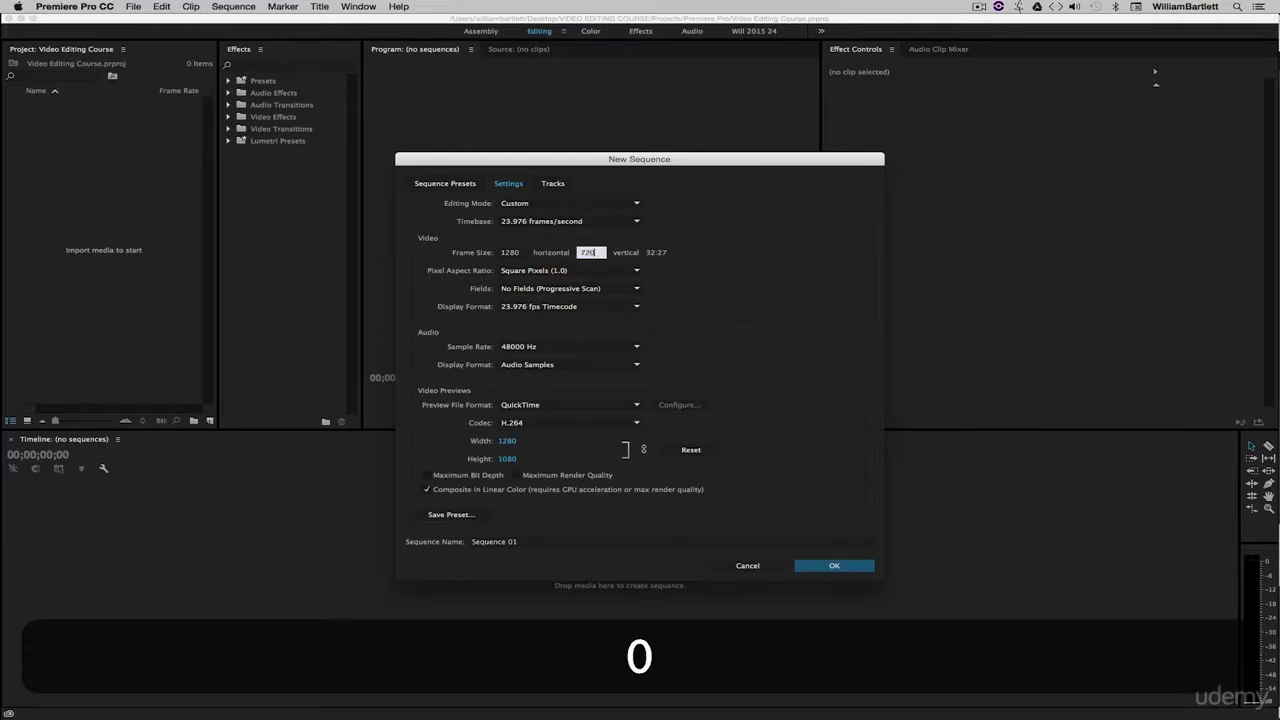
{"action": "left_click", "coordinate": [753, 271]}
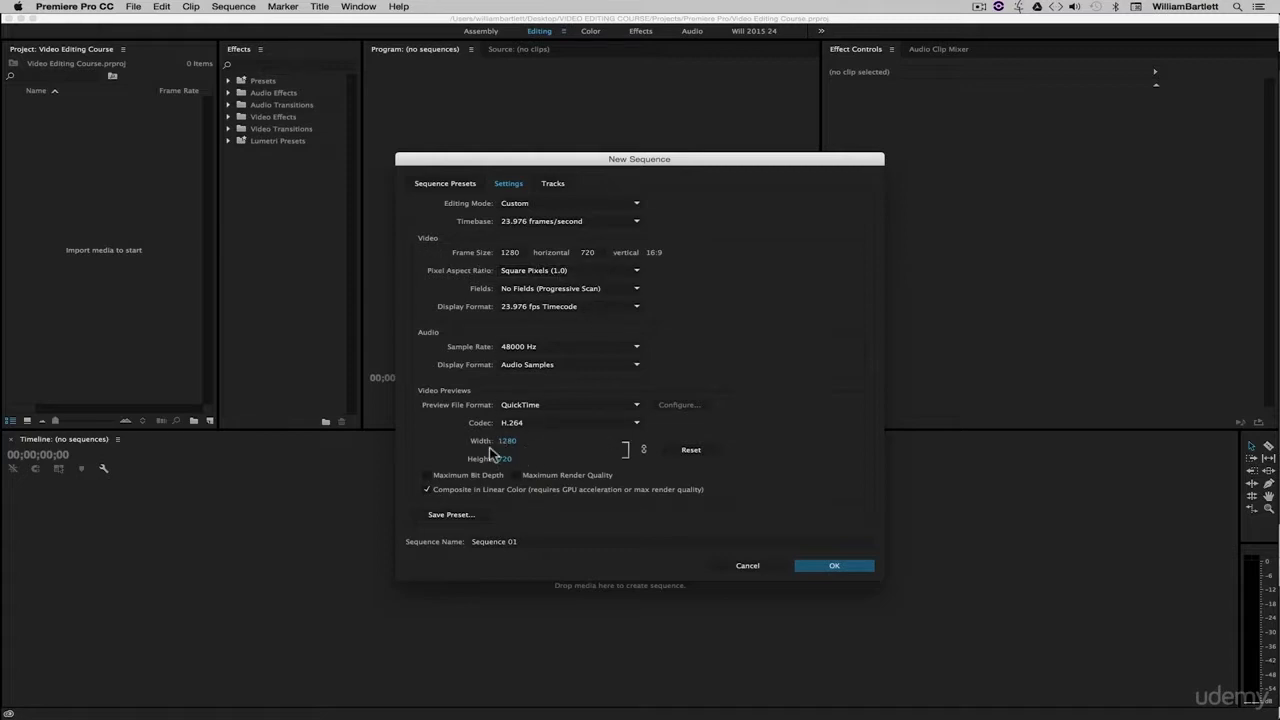
Step: Save the 1280 by 720 sequence settings as a preset named 720p 23.976
{"action": "left_click", "coordinate": [448, 514]}
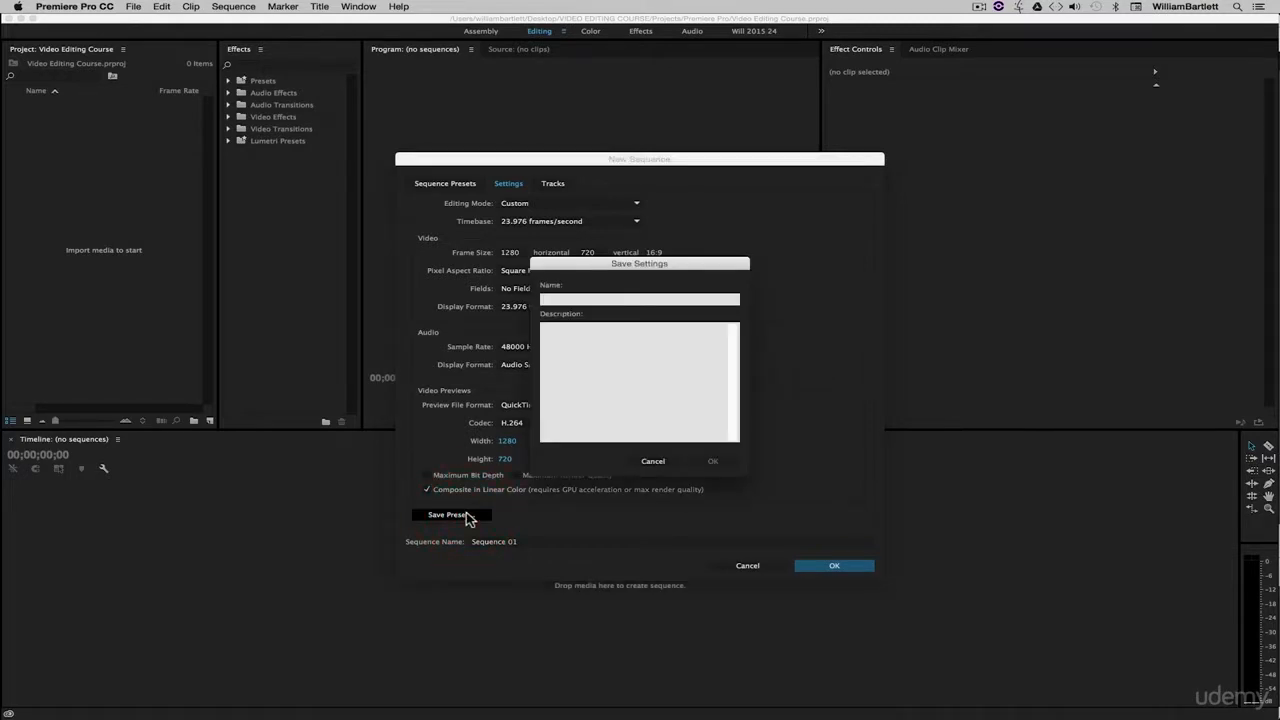
{"action": "type", "text": "720"}
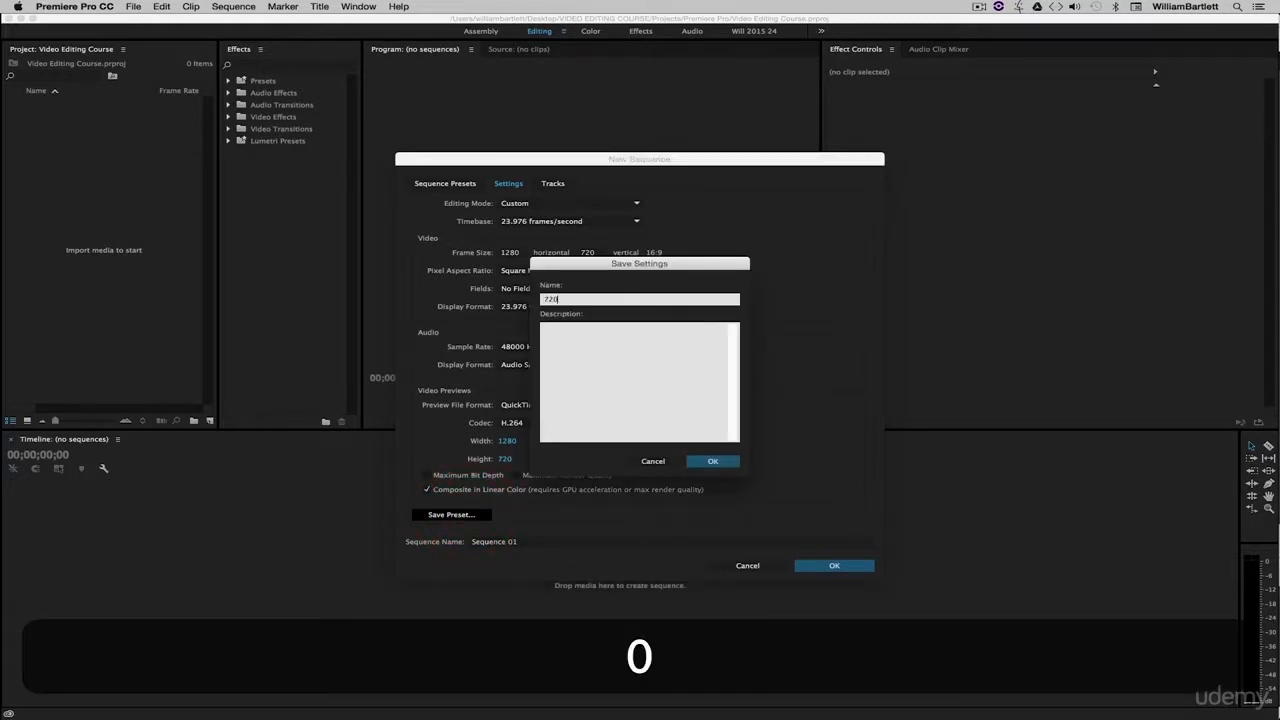
{"action": "type", "text": "p 23.976"}
{"action": "left_click", "coordinate": [702, 462]}
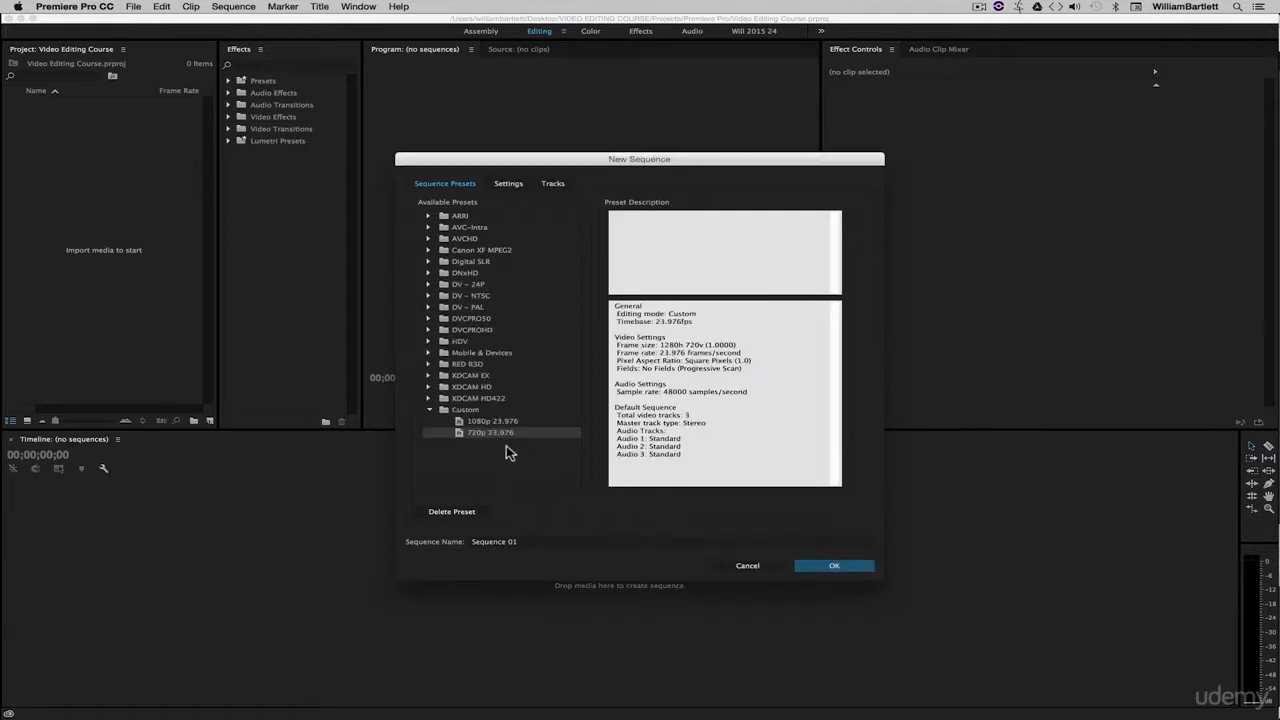
Step: Change the sequence frame size to 3840 horizontal by 2160 vertical
{"action": "left_click", "coordinate": [510, 183]}
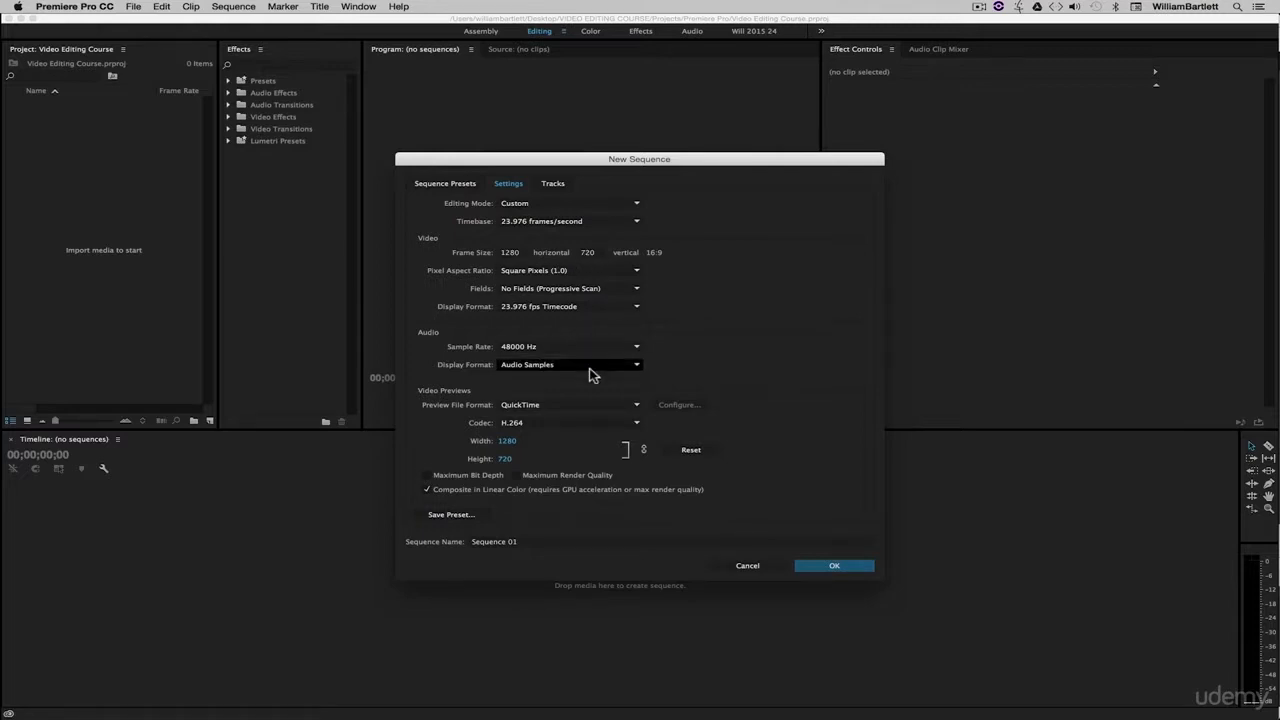
{"action": "left_click", "coordinate": [588, 253]}
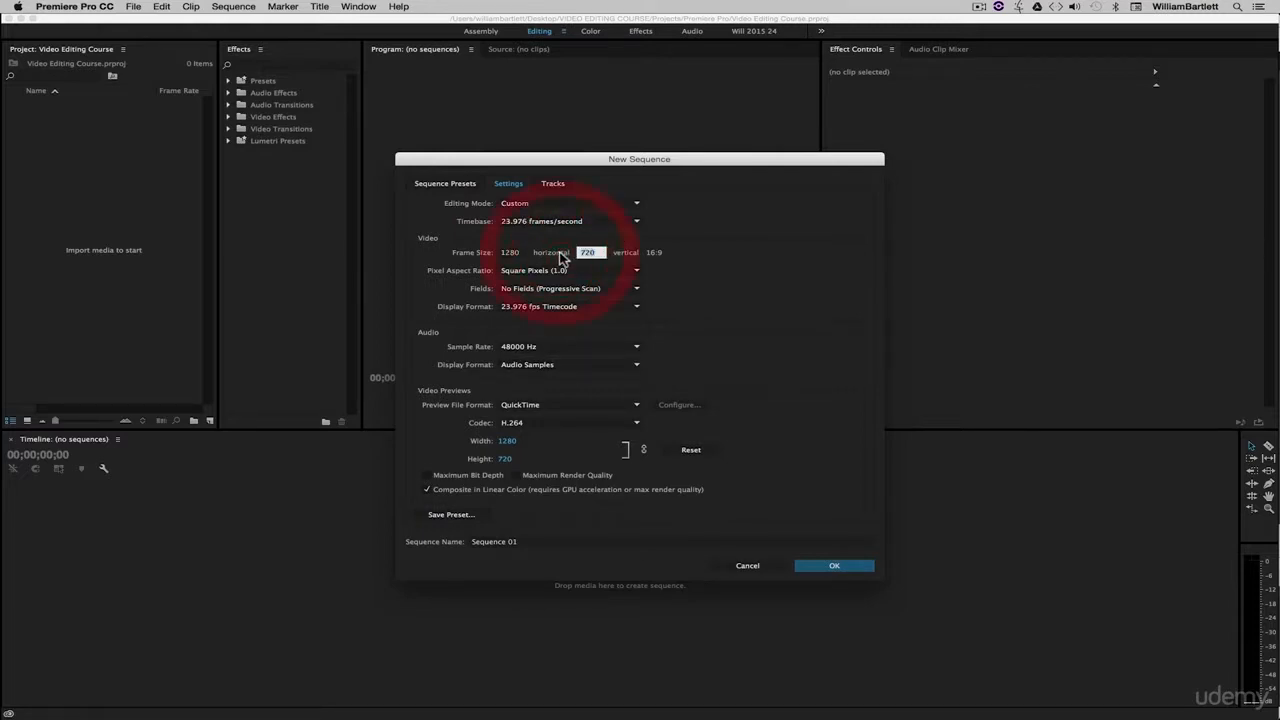
{"action": "type", "text": "2160"}
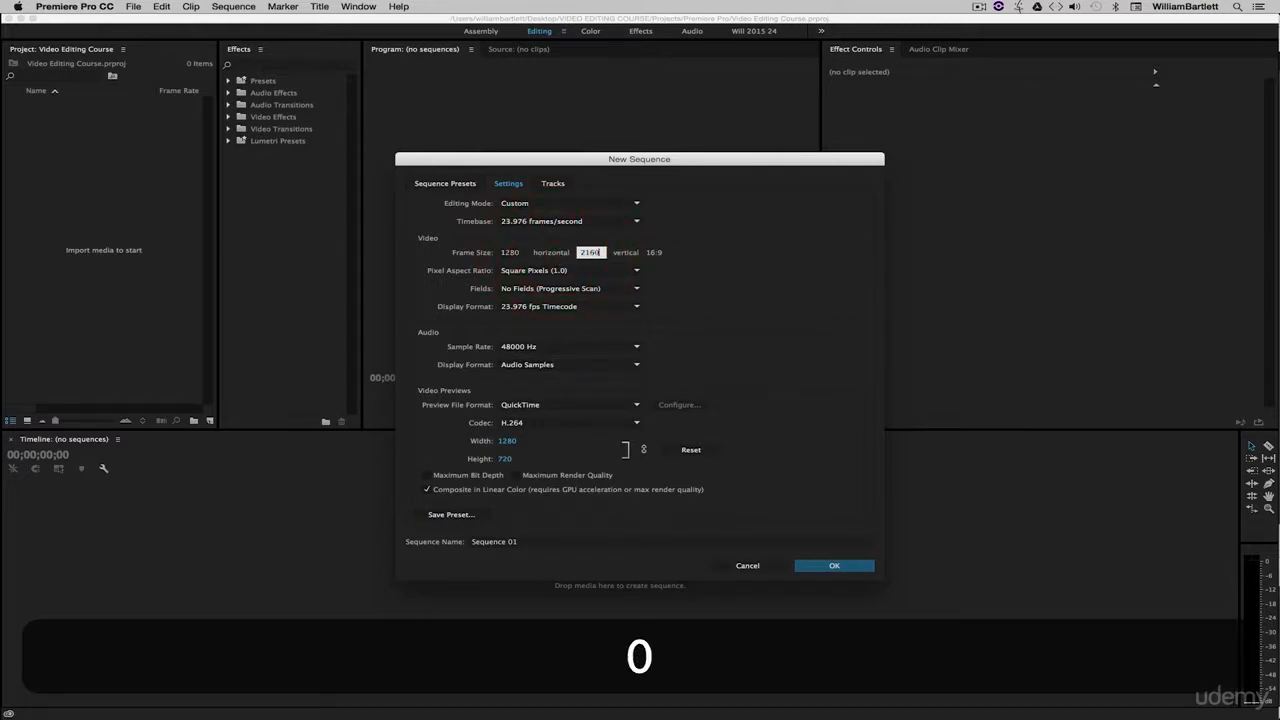
{"action": "left_click", "coordinate": [733, 256]}
{"action": "left_click", "coordinate": [511, 253]}
{"action": "type", "text": "3840"}
{"action": "left_click", "coordinate": [675, 262]}
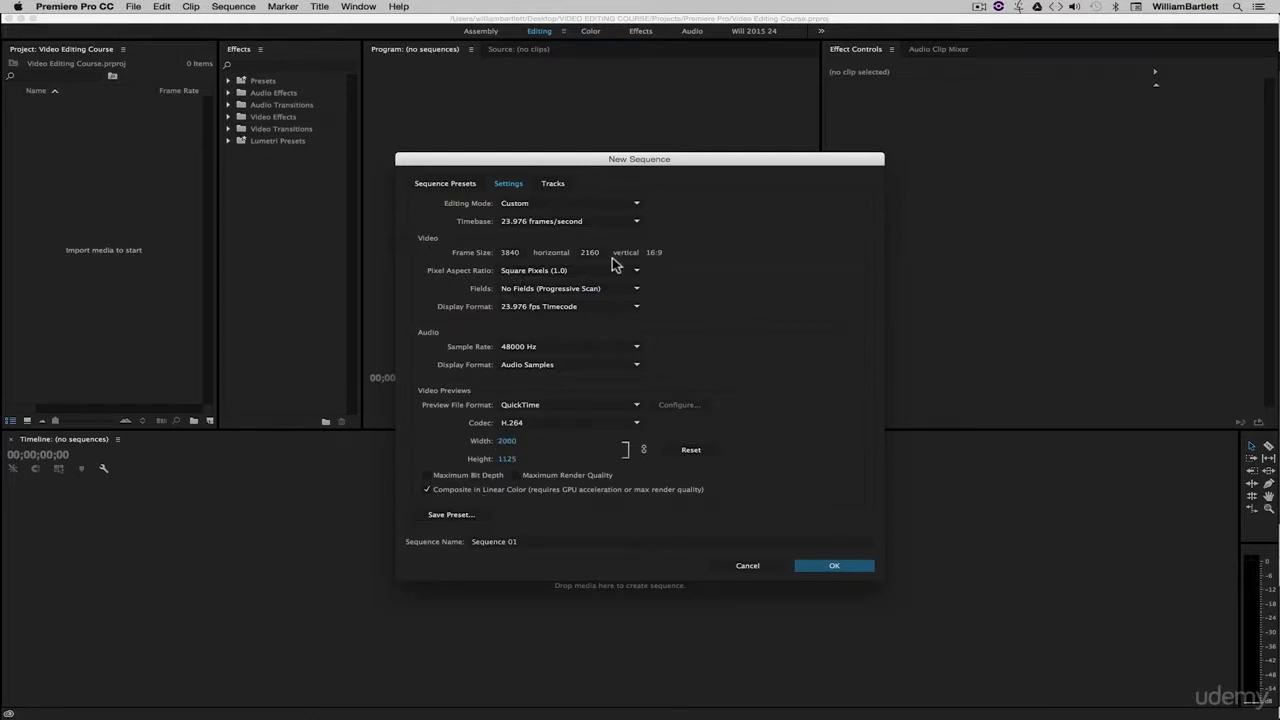
Step: Try to increase the video preview width while keeping the H.264 codec
{"action": "left_click", "coordinate": [525, 423]}
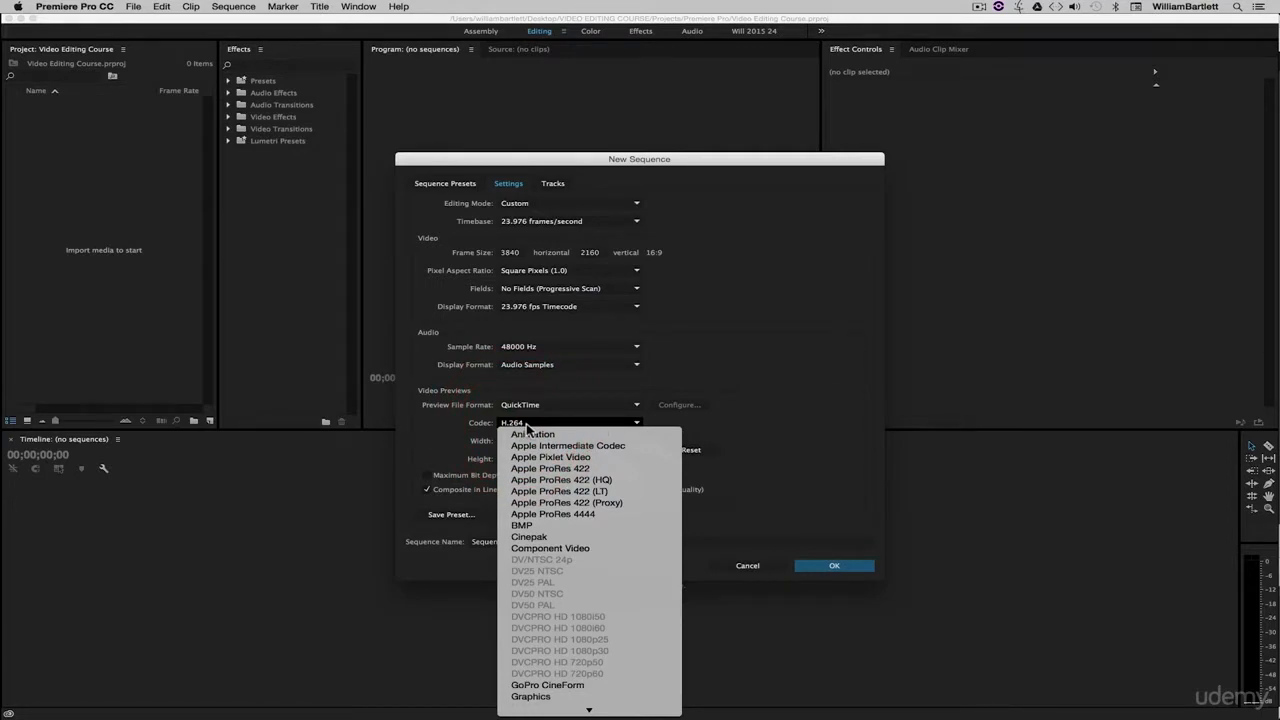
{"action": "left_click", "coordinate": [443, 434]}
{"action": "left_click_drag", "start_coordinate": [509, 441], "coordinate": [627, 433]}
{"action": "left_click", "coordinate": [541, 446]}
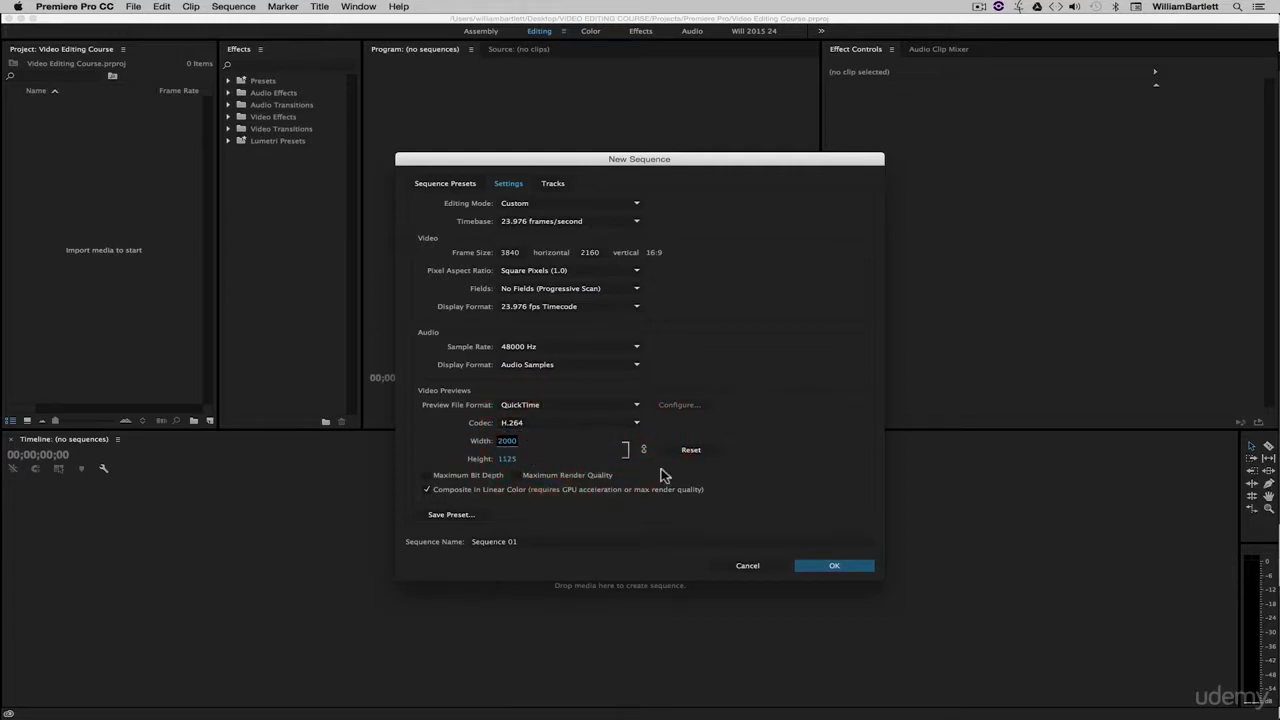
Step: Switch the video preview codec to Apple ProRes 422 (HQ) and set the preview width to 3840
{"action": "left_click", "coordinate": [535, 422]}
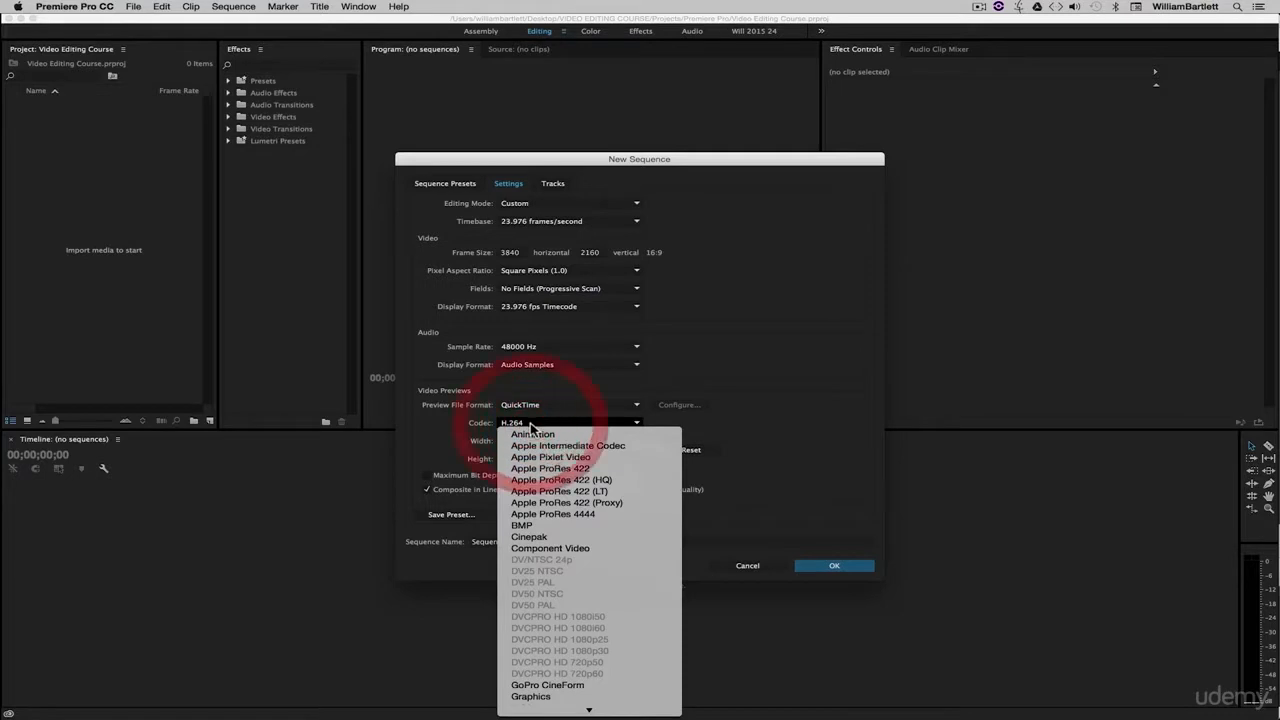
{"action": "left_click", "coordinate": [610, 481]}
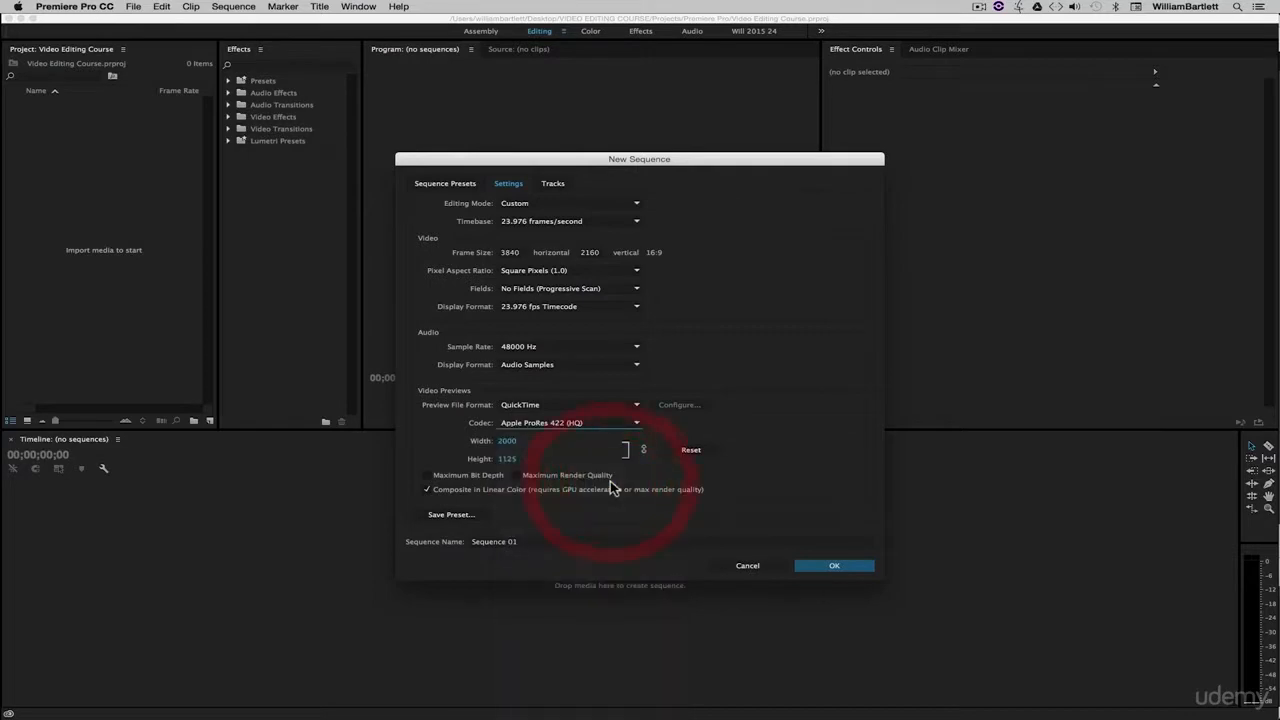
{"action": "left_click", "coordinate": [507, 443]}
{"action": "type", "text": "3840"}
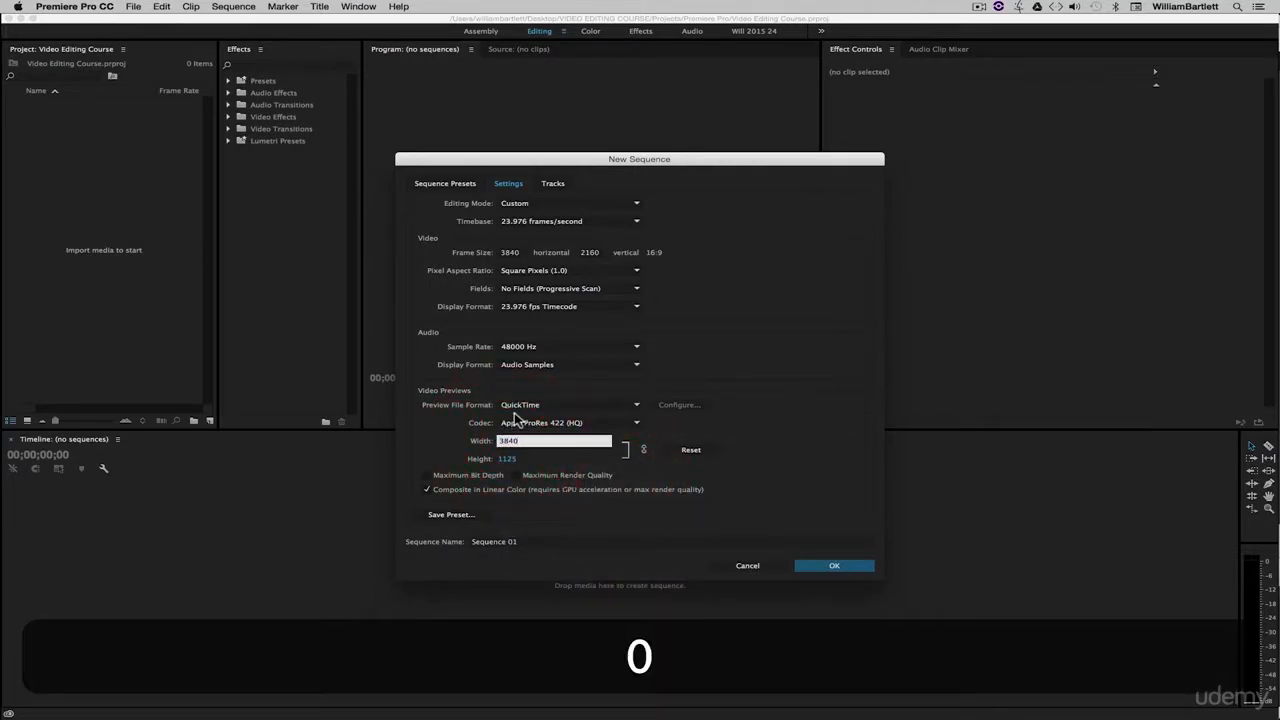
{"action": "left_click", "coordinate": [468, 442]}
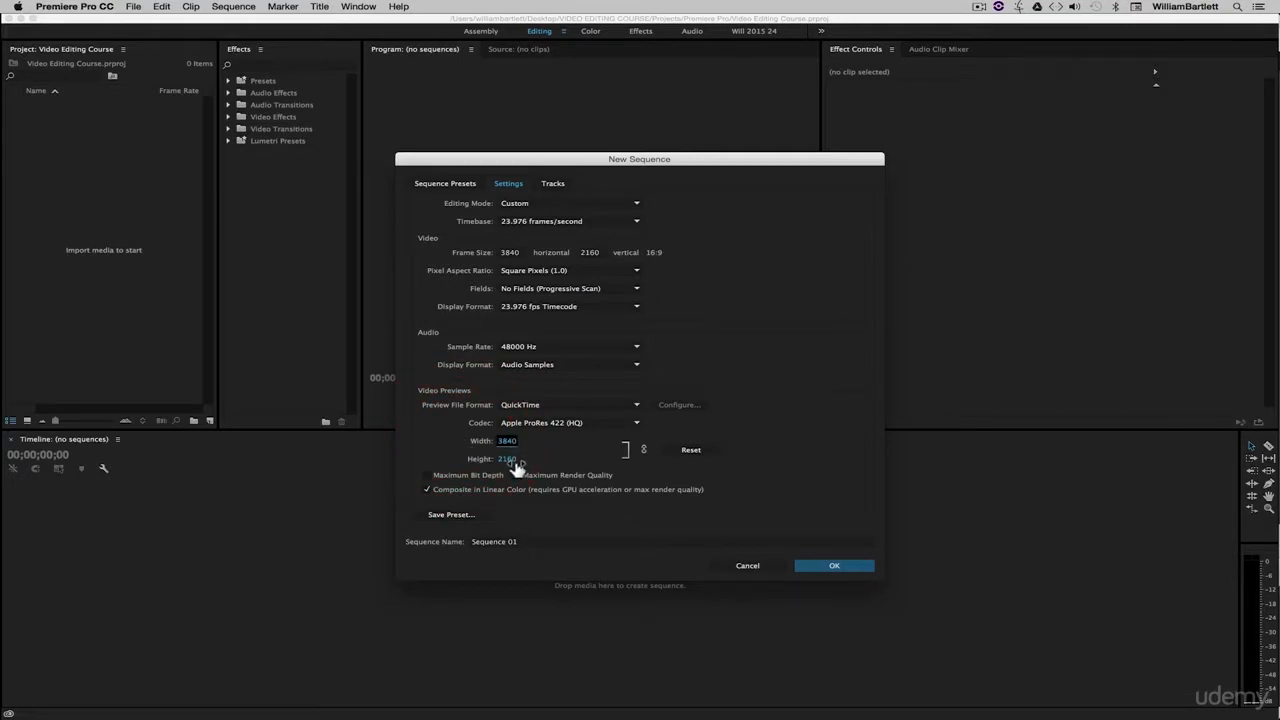
Step: Save the 3840 by 2160 sequence settings as a preset named 4kHD 23.976
{"action": "left_click", "coordinate": [458, 516]}
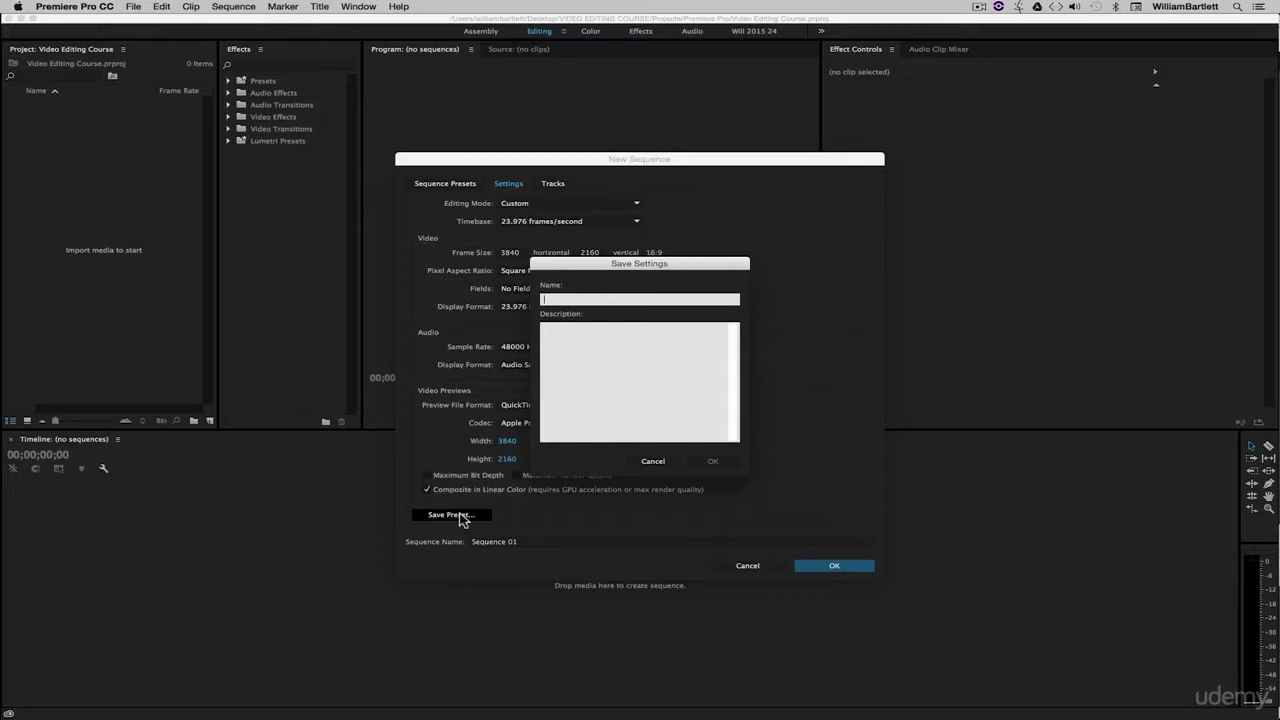
{"action": "type", "text": "4kHD"}
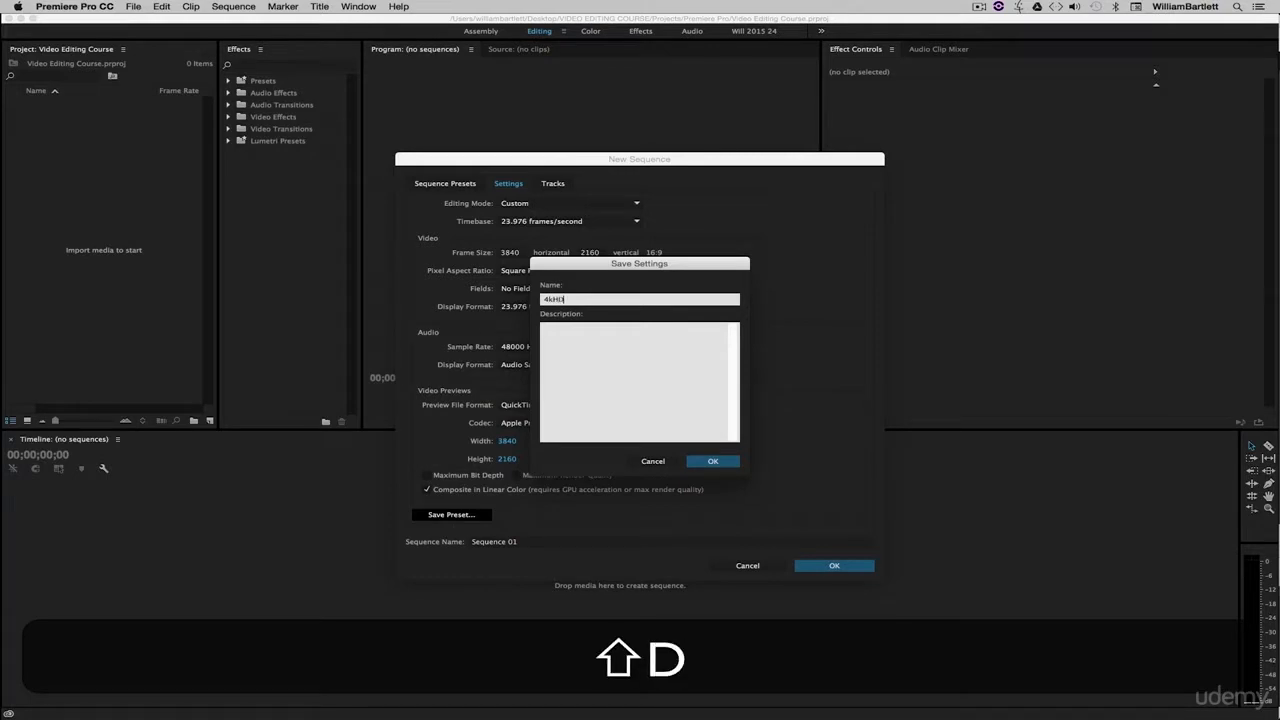
{"action": "type", "text": " 23.976"}
{"action": "left_click", "coordinate": [712, 461]}
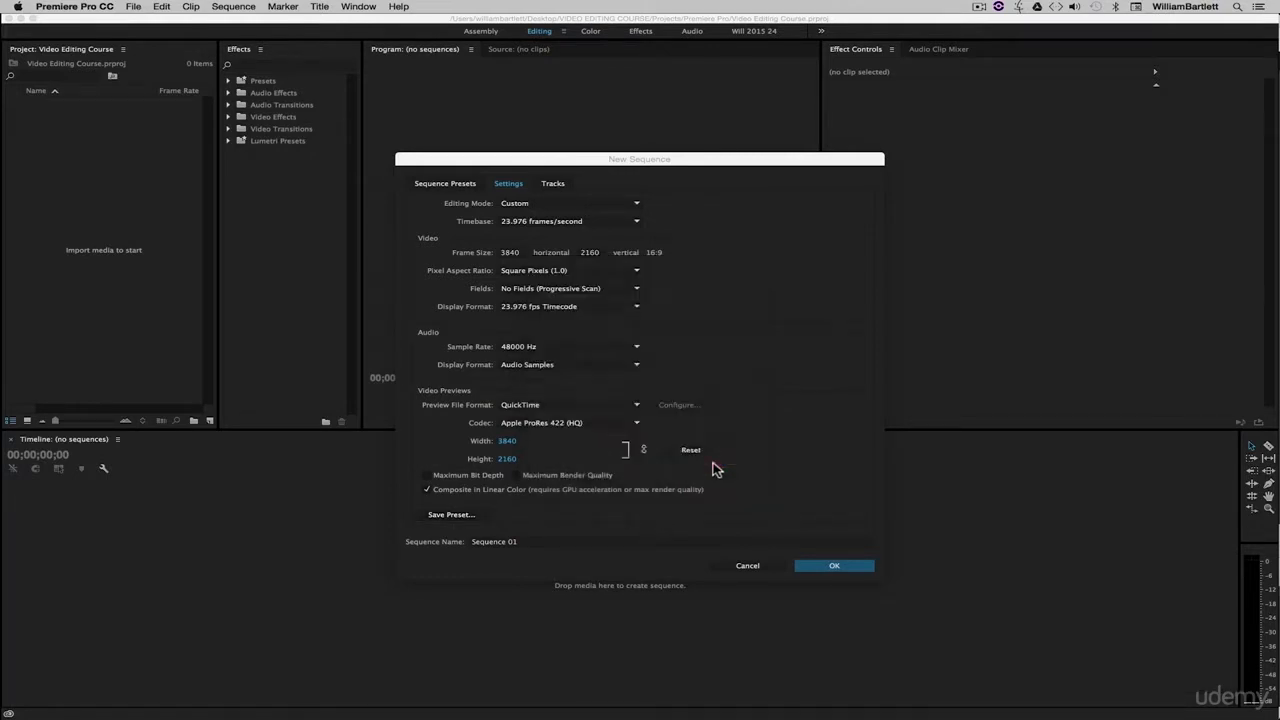
Step: Starting from the custom 720p 23.976 preset, set the frame size to 640 horizontal by 480 vertical
{"action": "left_click", "coordinate": [490, 443]}
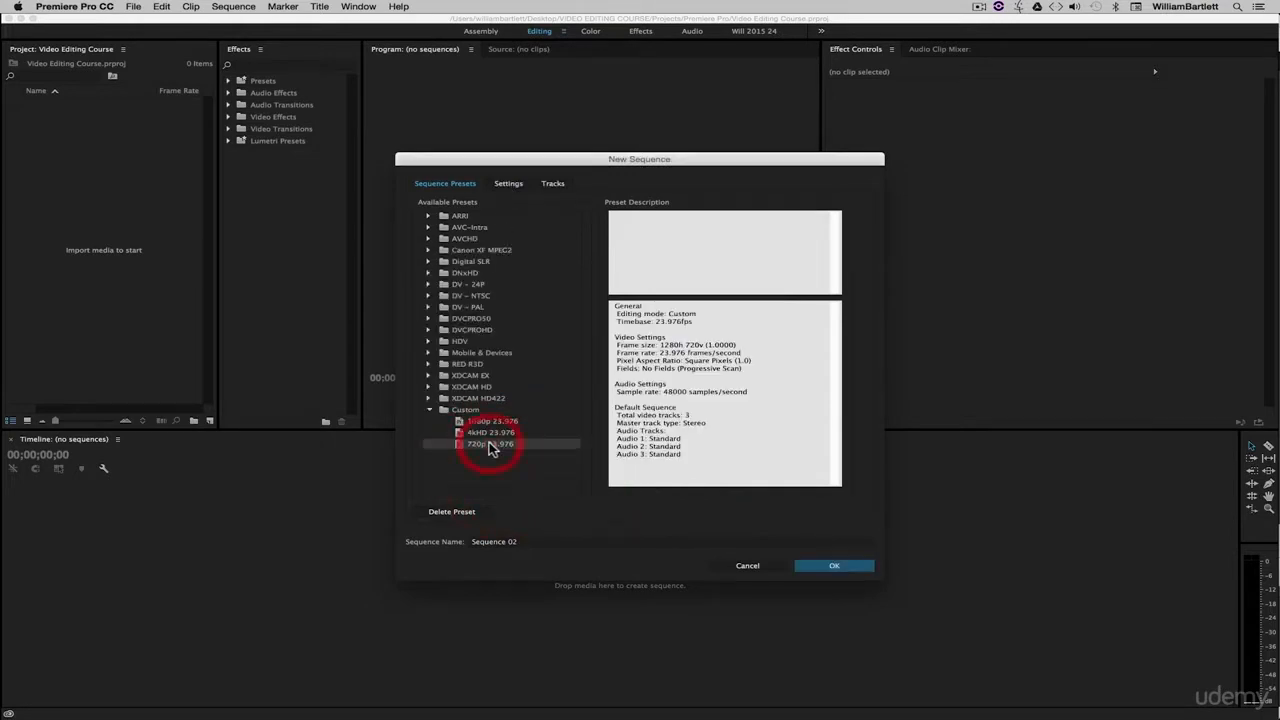
{"action": "left_click", "coordinate": [512, 185]}
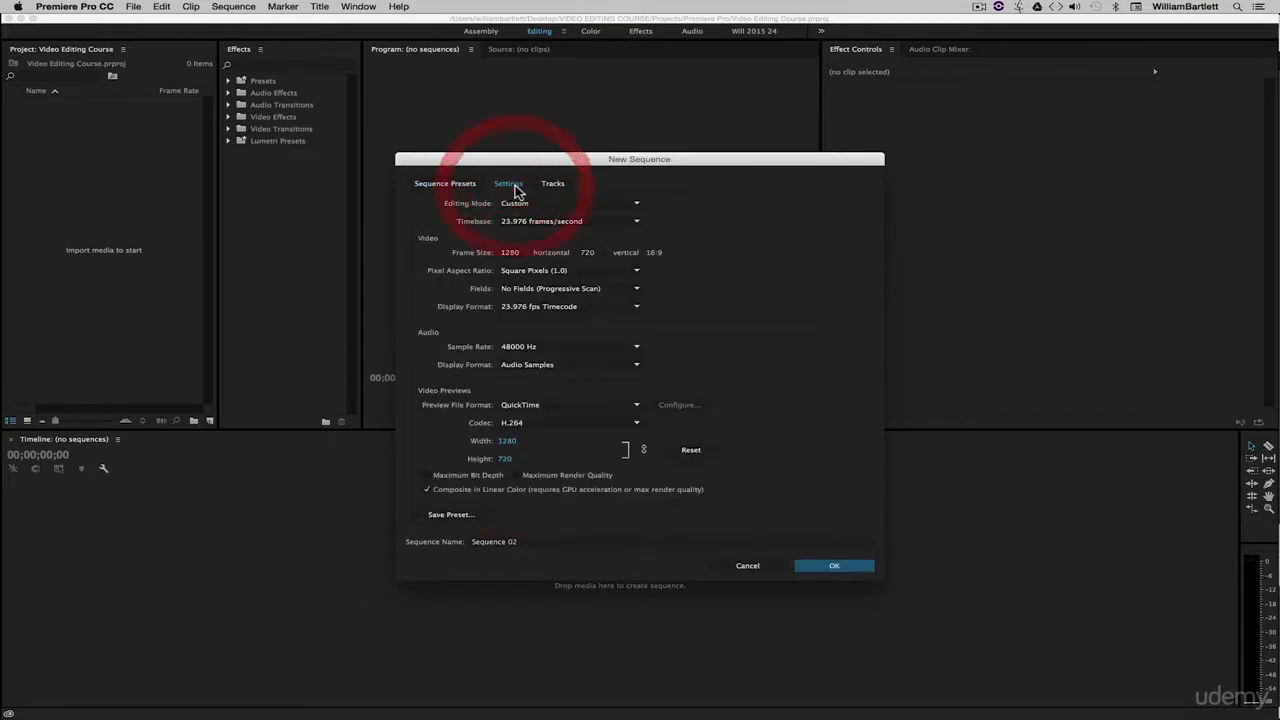
{"action": "left_click", "coordinate": [592, 252]}
{"action": "type", "text": "480"}
{"action": "left_click", "coordinate": [740, 280]}
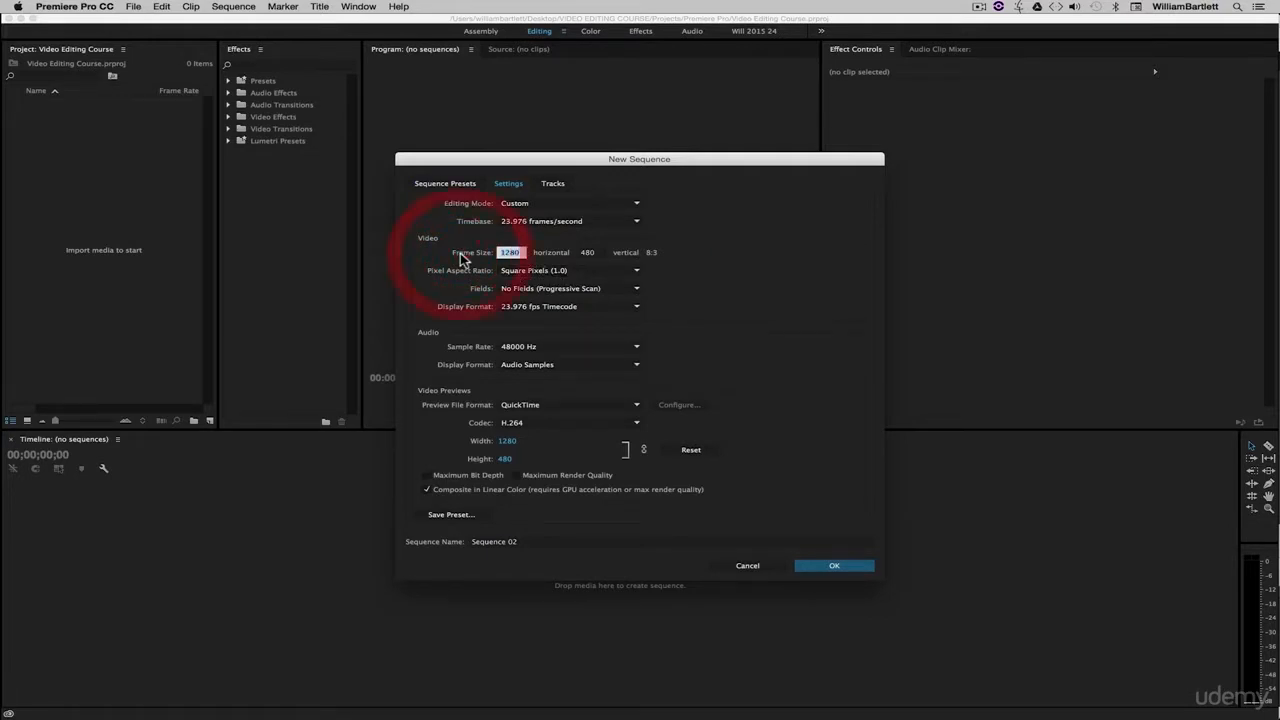
{"action": "type", "text": "640"}
{"action": "left_click", "coordinate": [720, 277]}
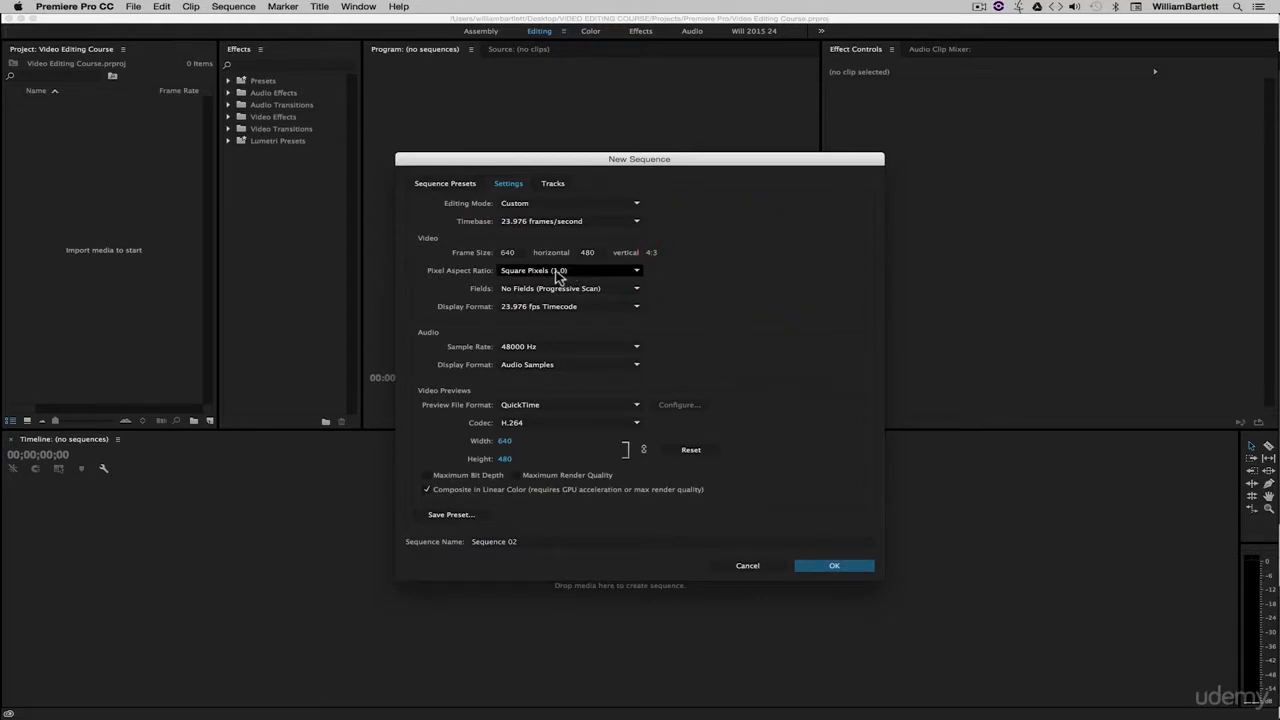
Step: Try the D1/DV NTSC (0.9091) pixel aspect ratio with a horizontal frame size of 720
{"action": "left_click", "coordinate": [566, 271]}
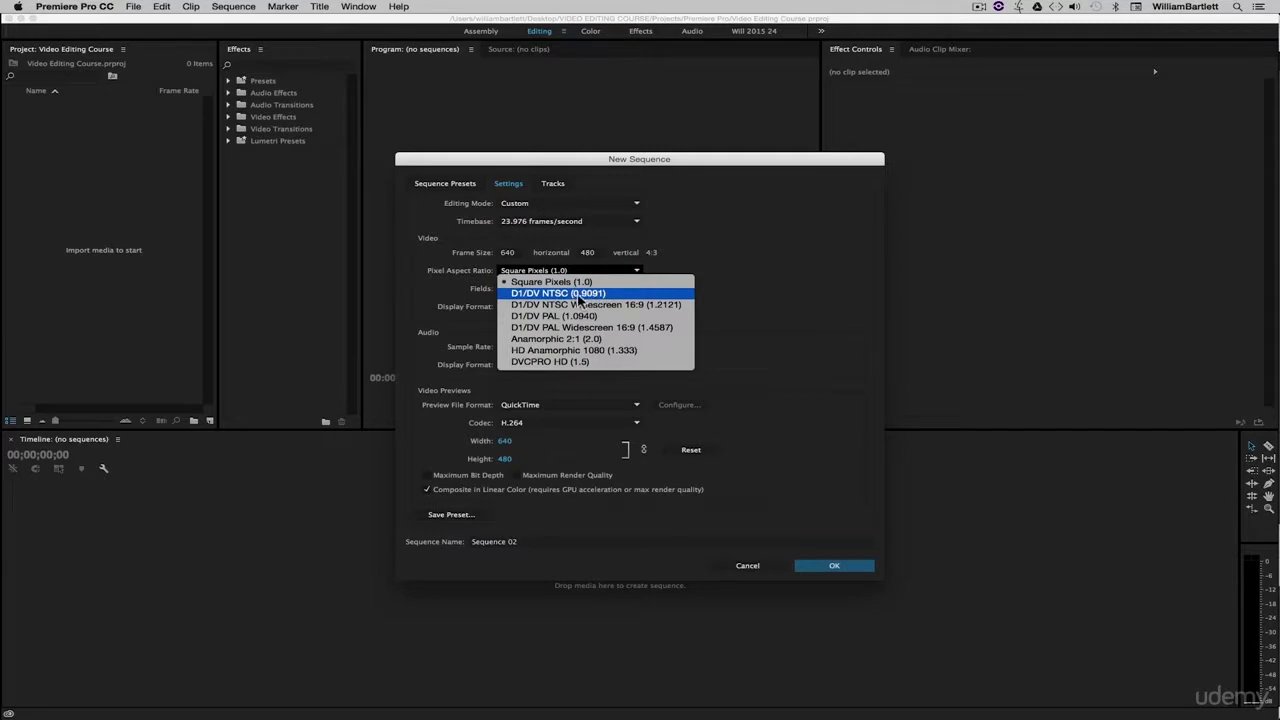
{"action": "left_click", "coordinate": [595, 296]}
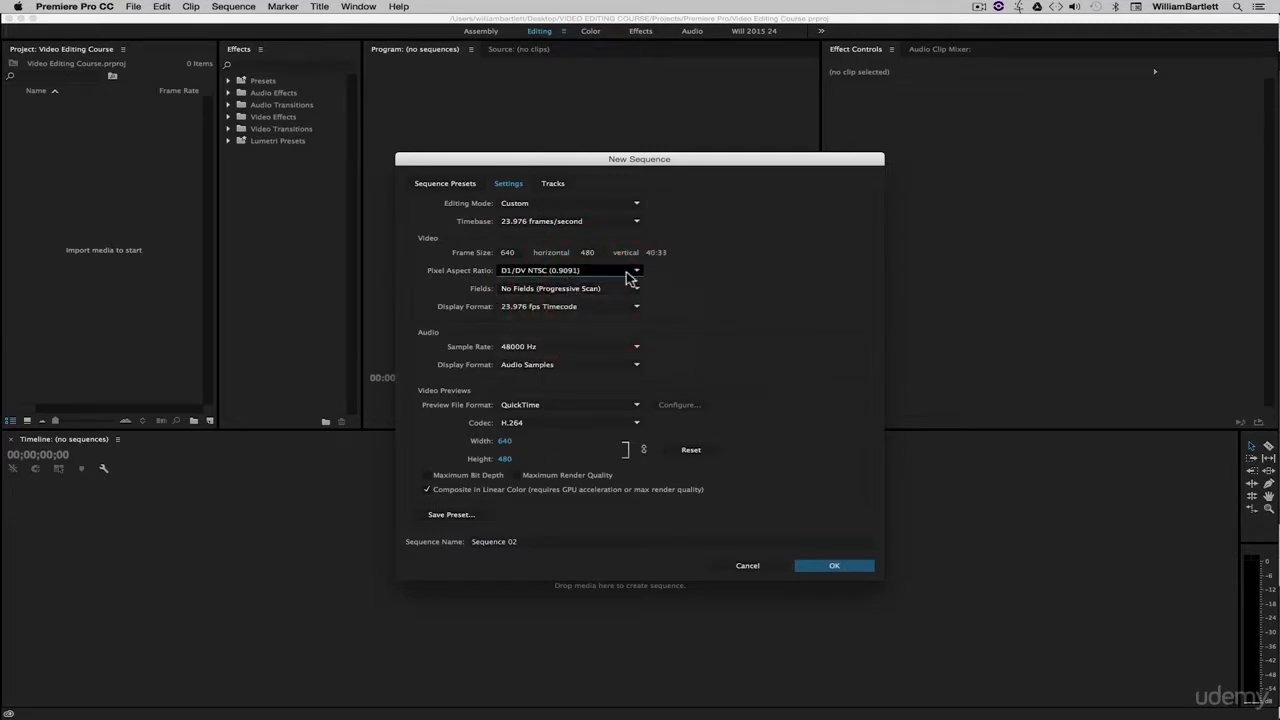
{"action": "left_click", "coordinate": [508, 253]}
{"action": "type", "text": "720"}
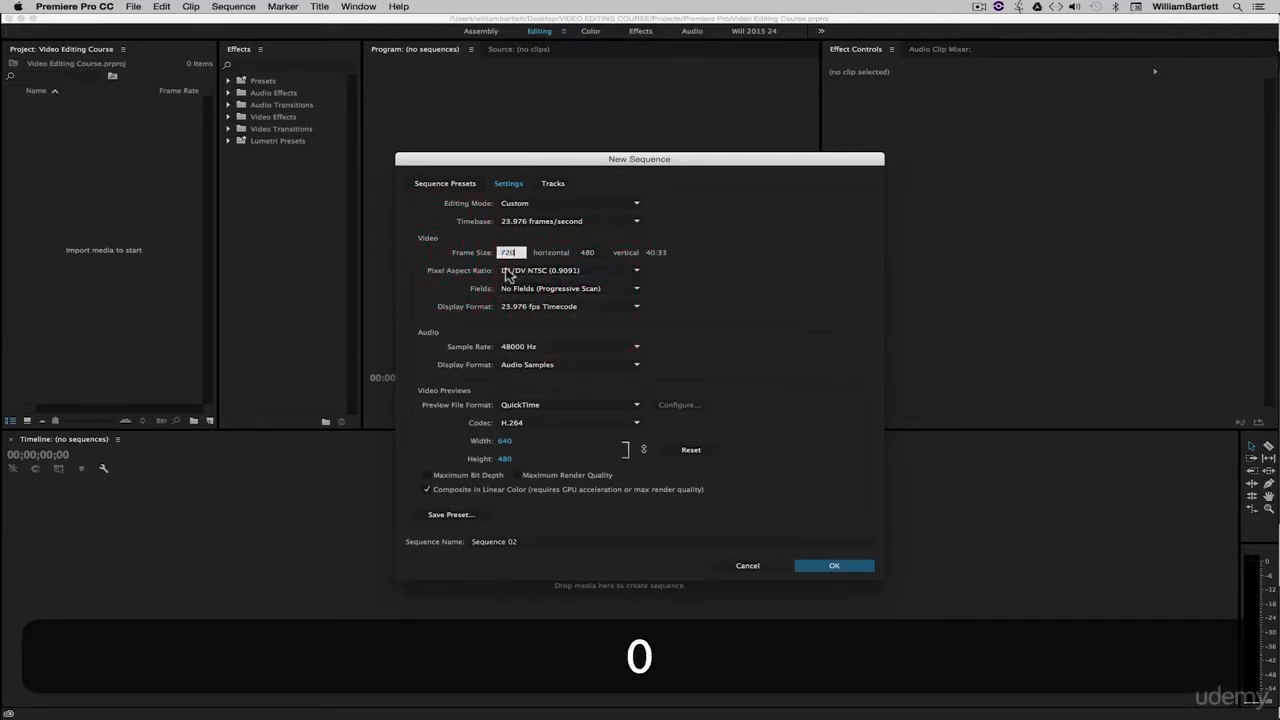
{"action": "left_click", "coordinate": [740, 283]}
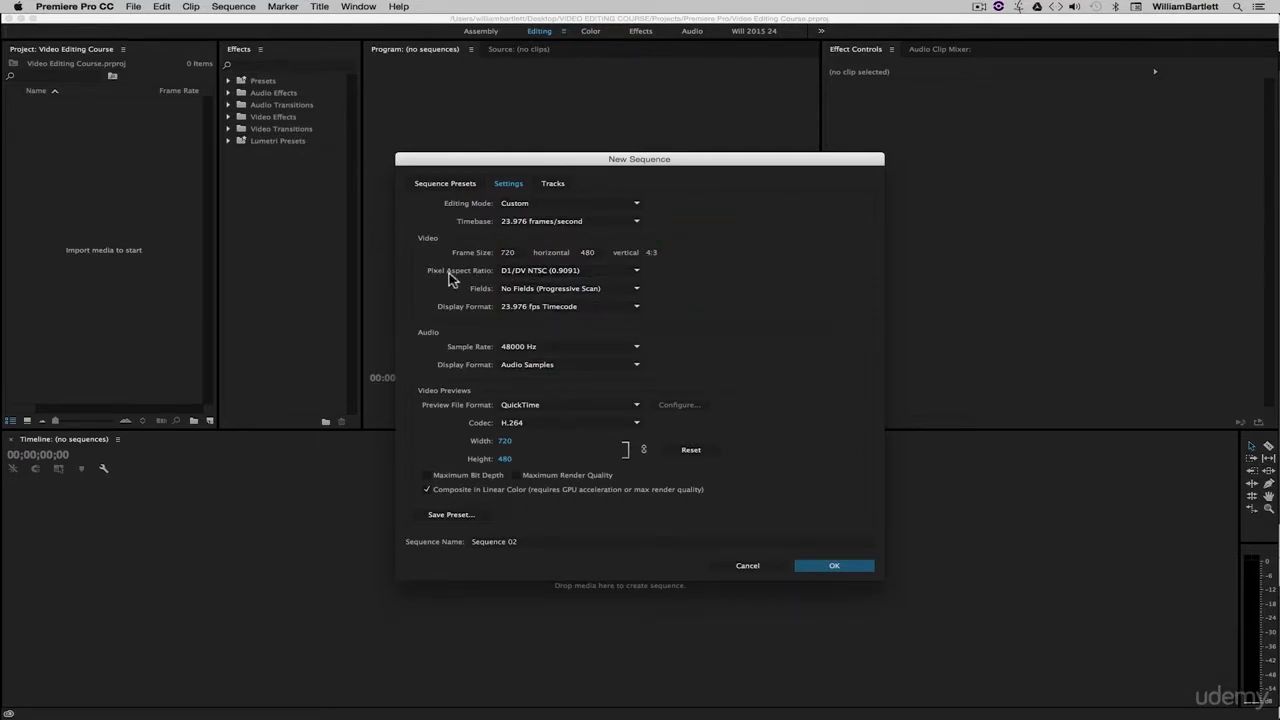
Step: Restore the pixel aspect ratio to Square Pixels (1.0) and the horizontal frame size to 640
{"action": "left_click", "coordinate": [571, 274]}
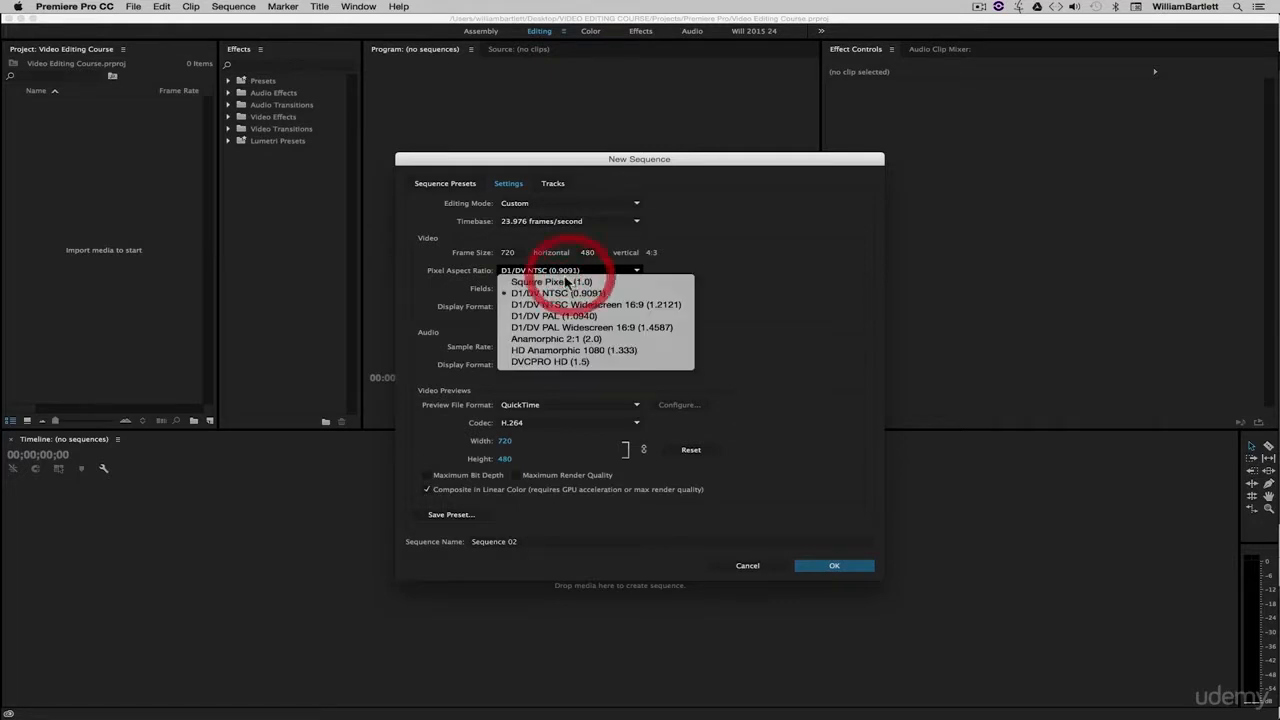
{"action": "left_click", "coordinate": [533, 279]}
{"action": "left_click", "coordinate": [510, 252]}
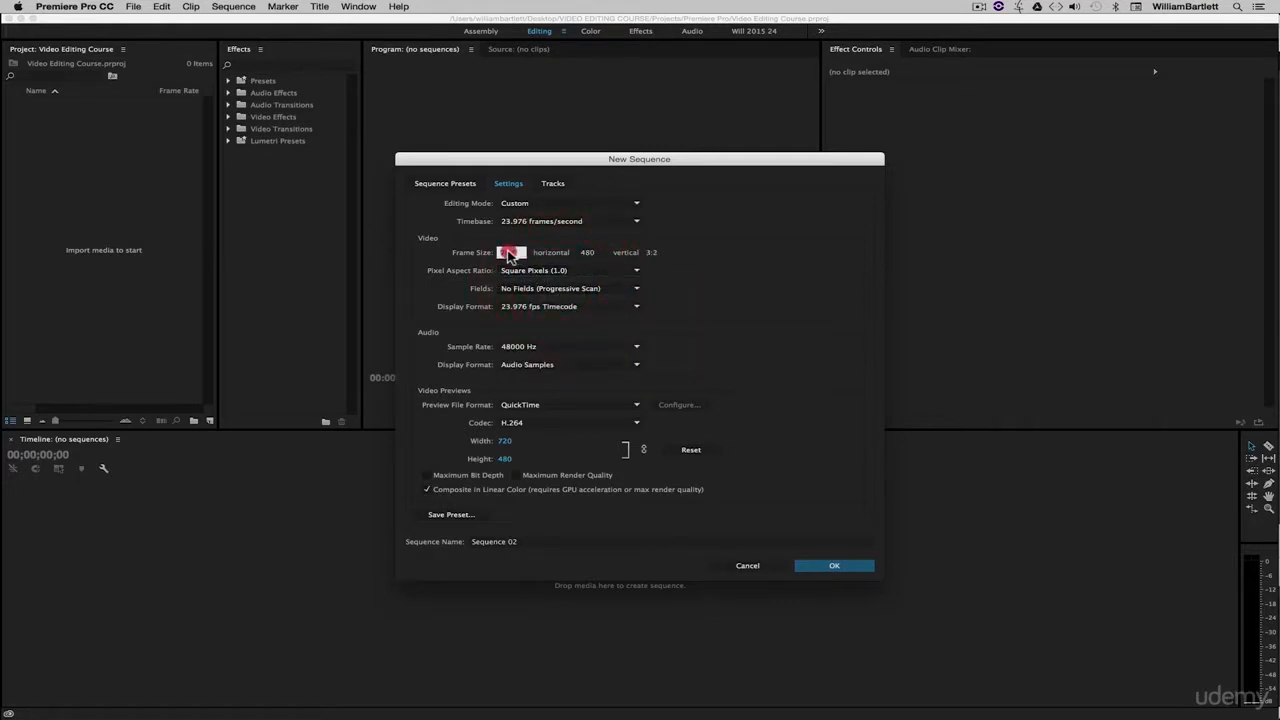
{"action": "type", "text": "640"}
{"action": "left_click", "coordinate": [703, 277]}
Step: Save the 640 by 480 sequence settings as a preset named 480p 23.976
{"action": "left_click", "coordinate": [470, 516]}
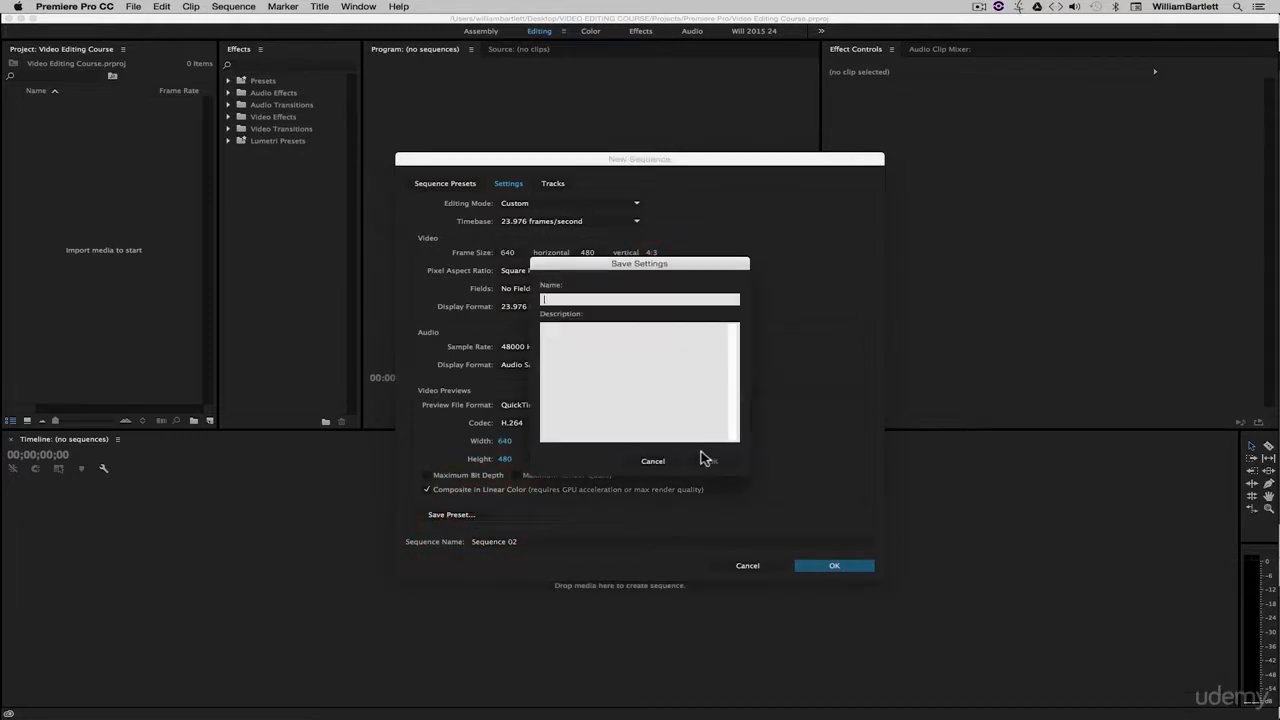
{"action": "type", "text": "480p"}
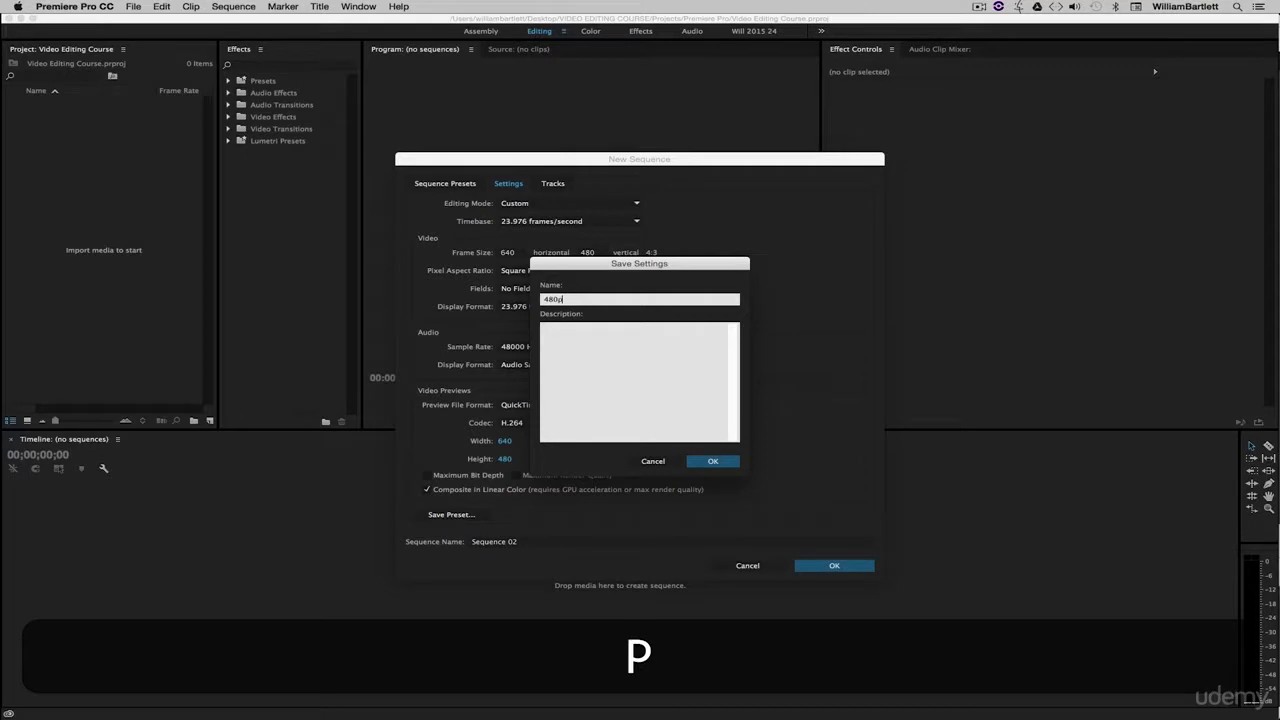
{"action": "type", "text": " 23.976"}
{"action": "key", "text": "Return"}
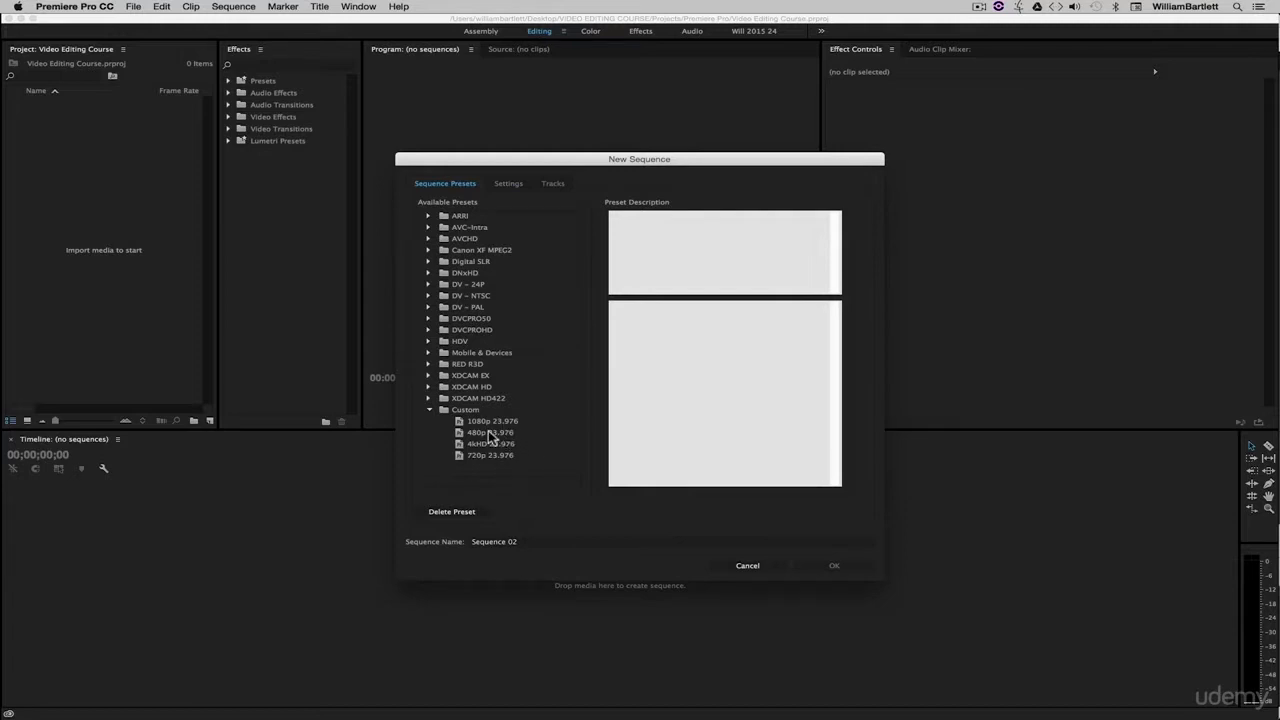
Step: Review the sequence settings and the available timebase frame rates of the custom 480p 23.976 preset
{"action": "left_click", "coordinate": [489, 433]}
{"action": "left_click", "coordinate": [505, 184]}
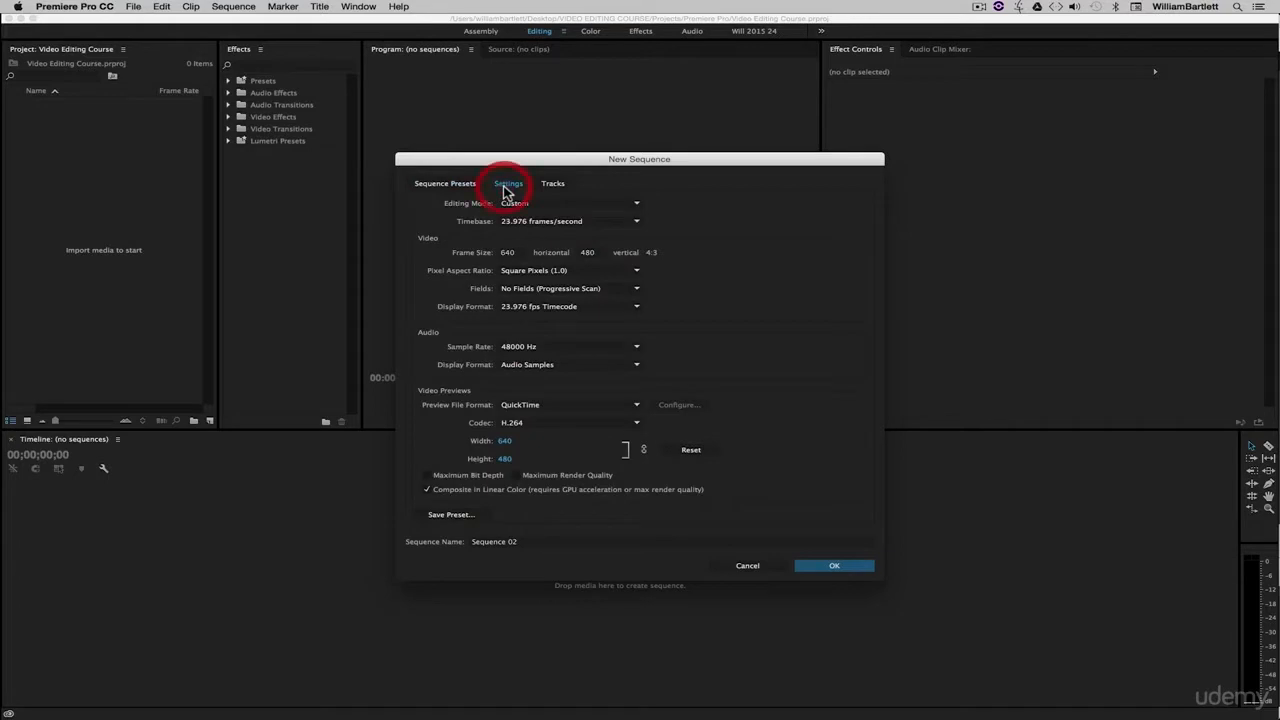
{"action": "left_click", "coordinate": [516, 225]}
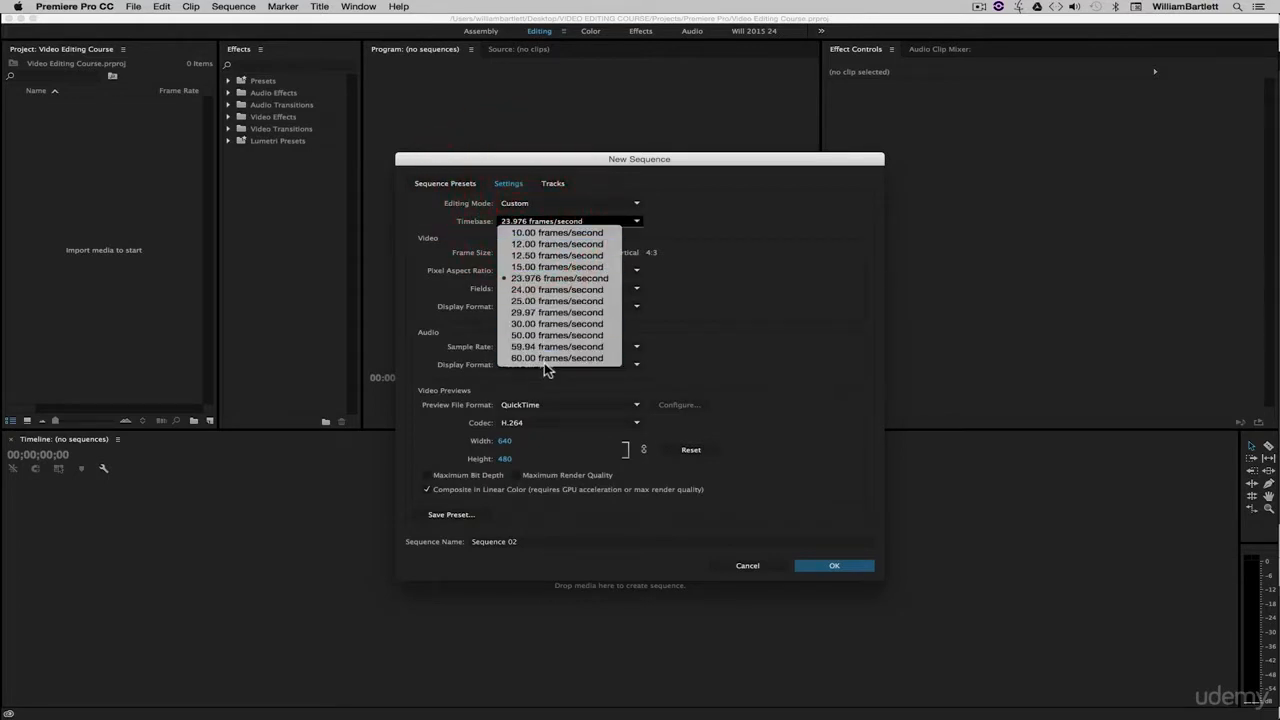
{"action": "left_click", "coordinate": [798, 220]}
{"action": "left_click", "coordinate": [446, 184]}
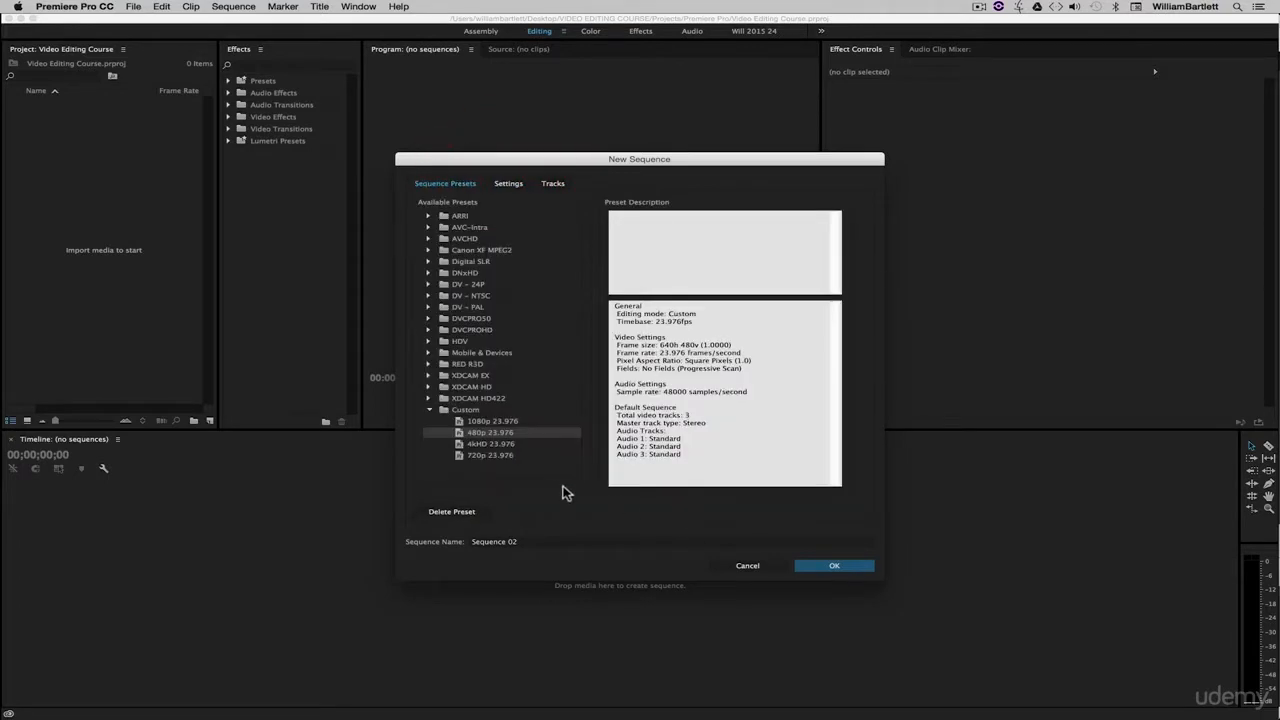
Step: Create a sequence from the custom 1080p 23.976 preset and rename it 1080p Edit in the project
{"action": "left_click", "coordinate": [479, 422]}
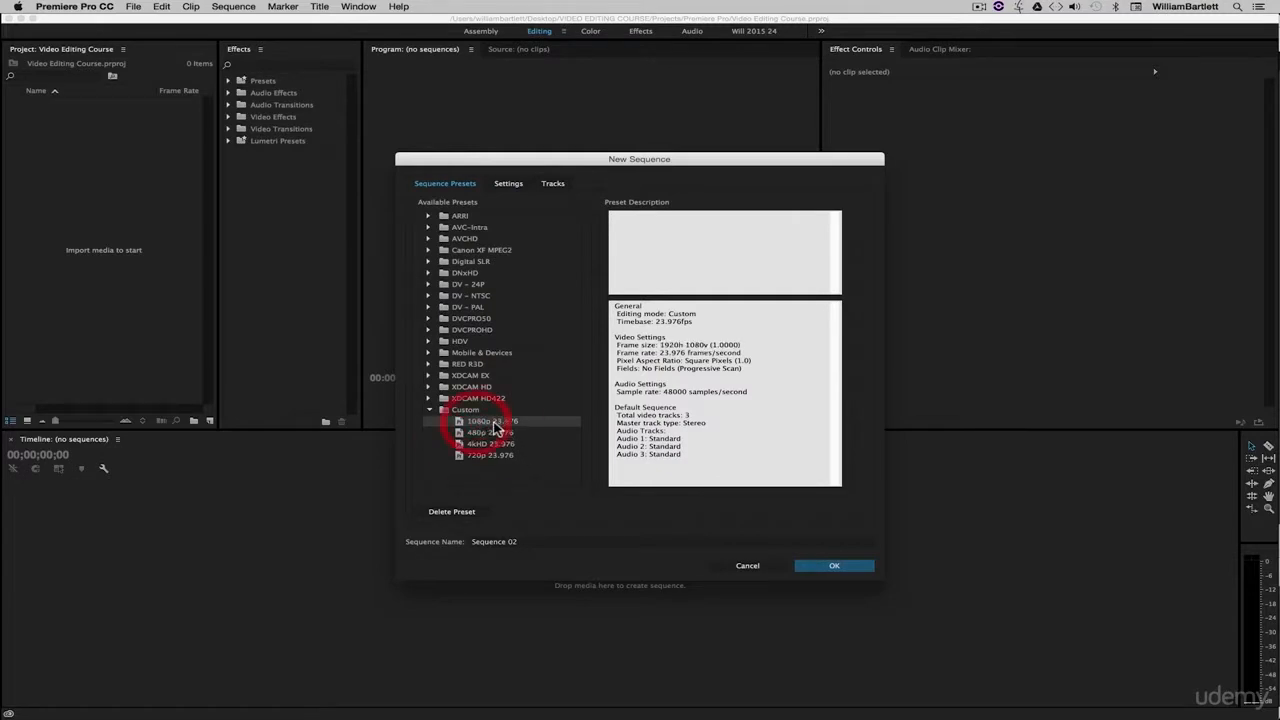
{"action": "left_click", "coordinate": [832, 567]}
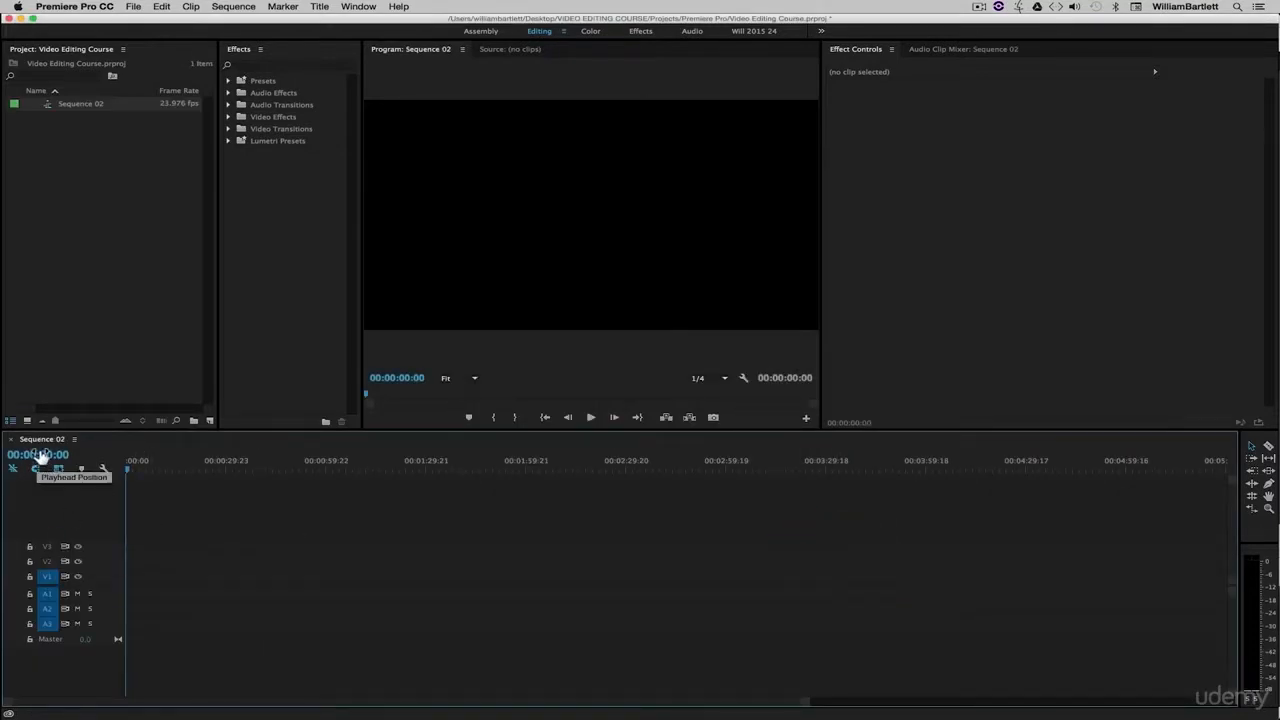
{"action": "left_click", "coordinate": [112, 216]}
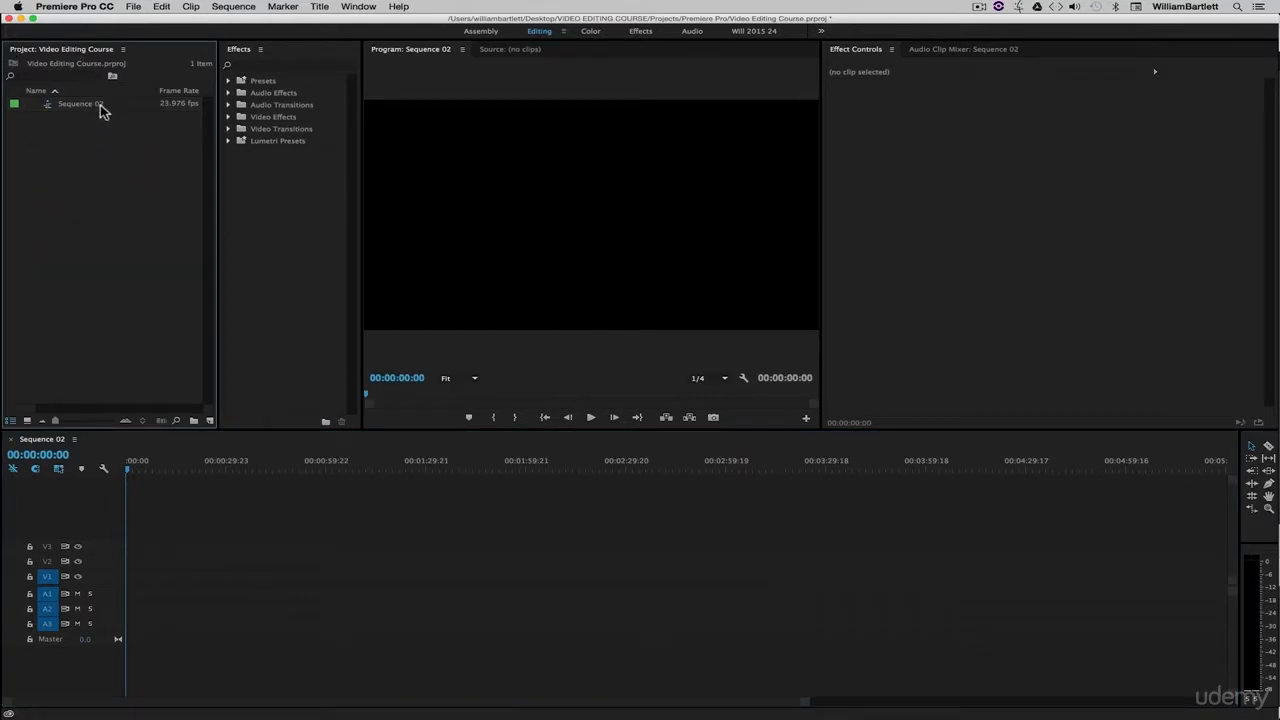
{"action": "left_click", "coordinate": [94, 109]}
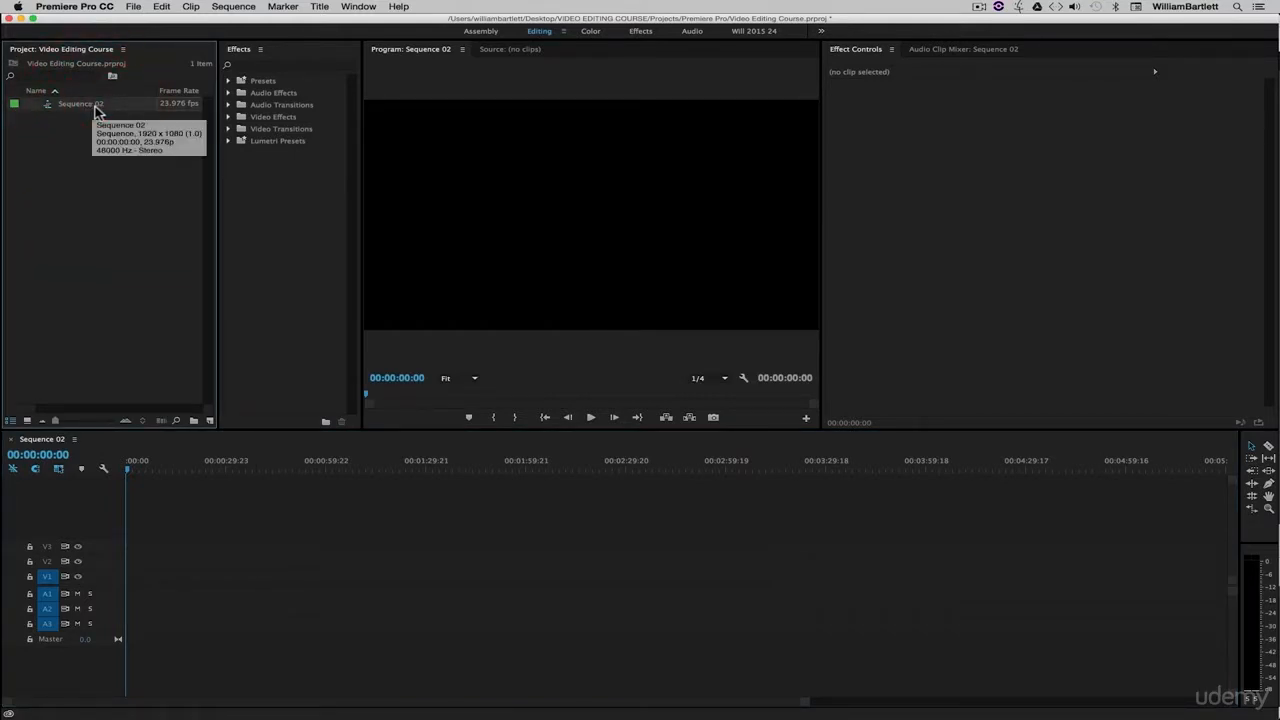
{"action": "key", "text": "Return"}
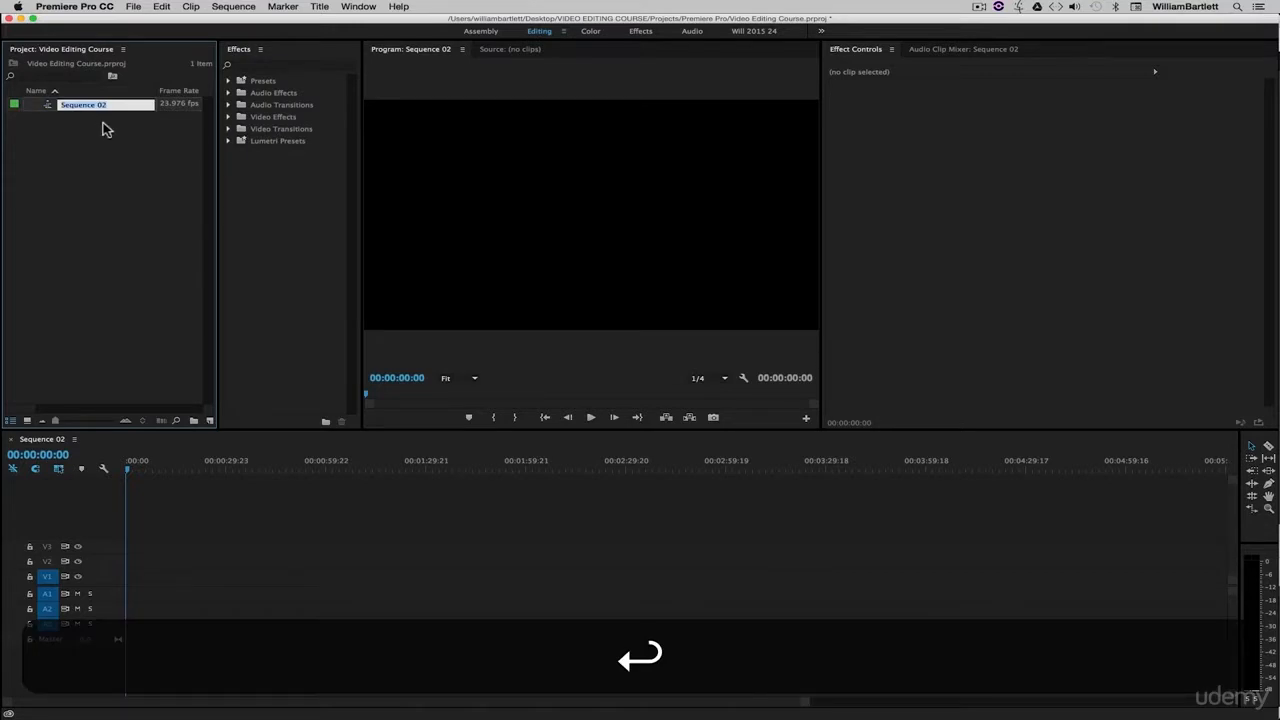
{"action": "type", "text": "10"}
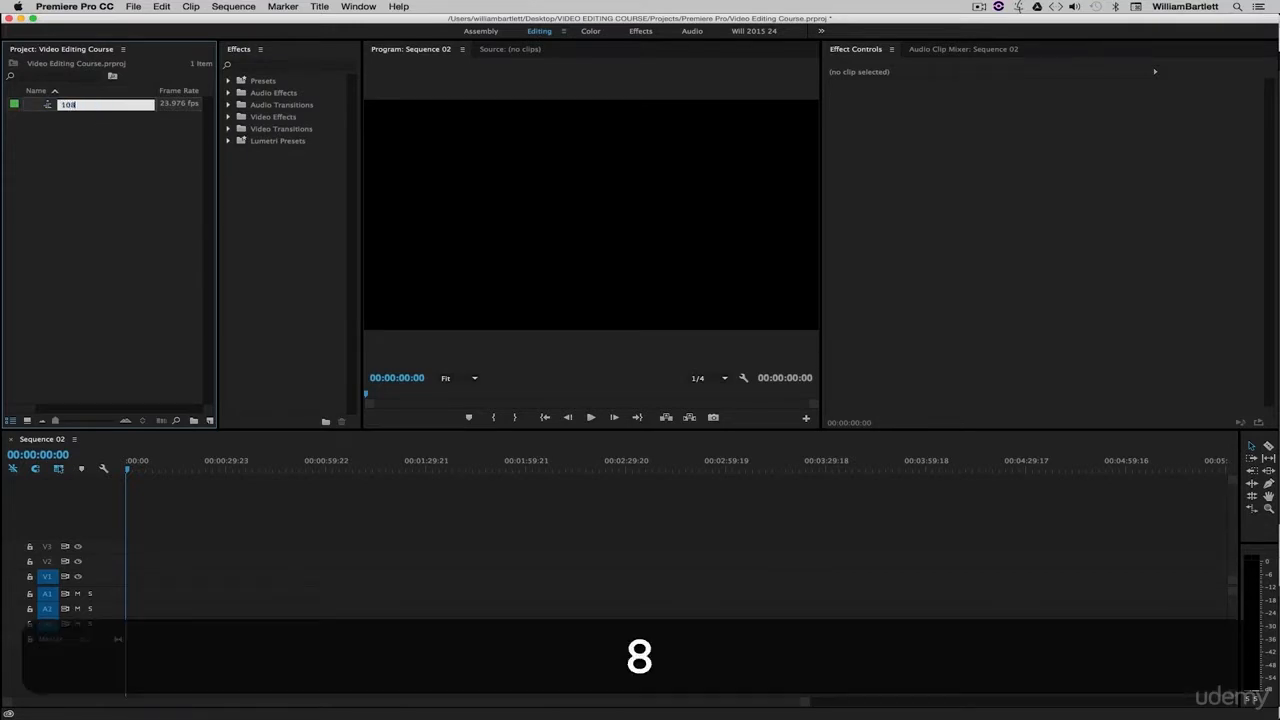
{"action": "type", "text": "80p Edit"}
{"action": "left_click", "coordinate": [93, 208]}
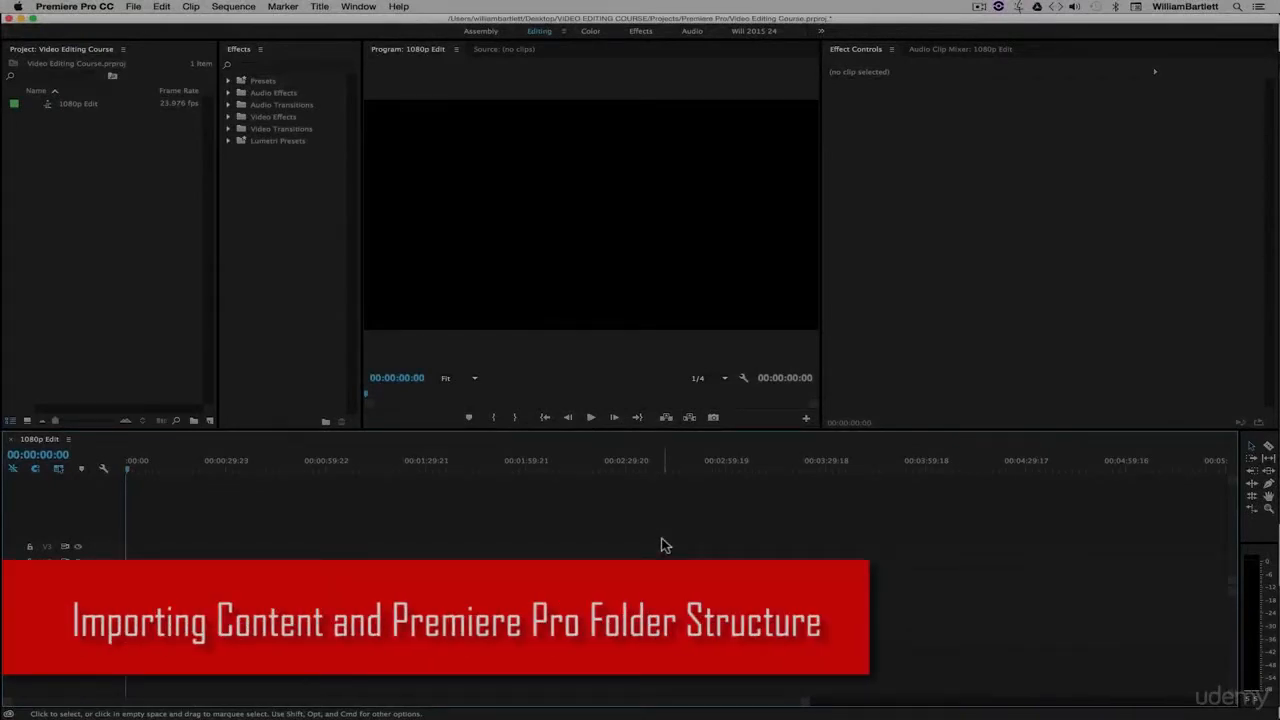
{"action": "key", "text": "super+s"}
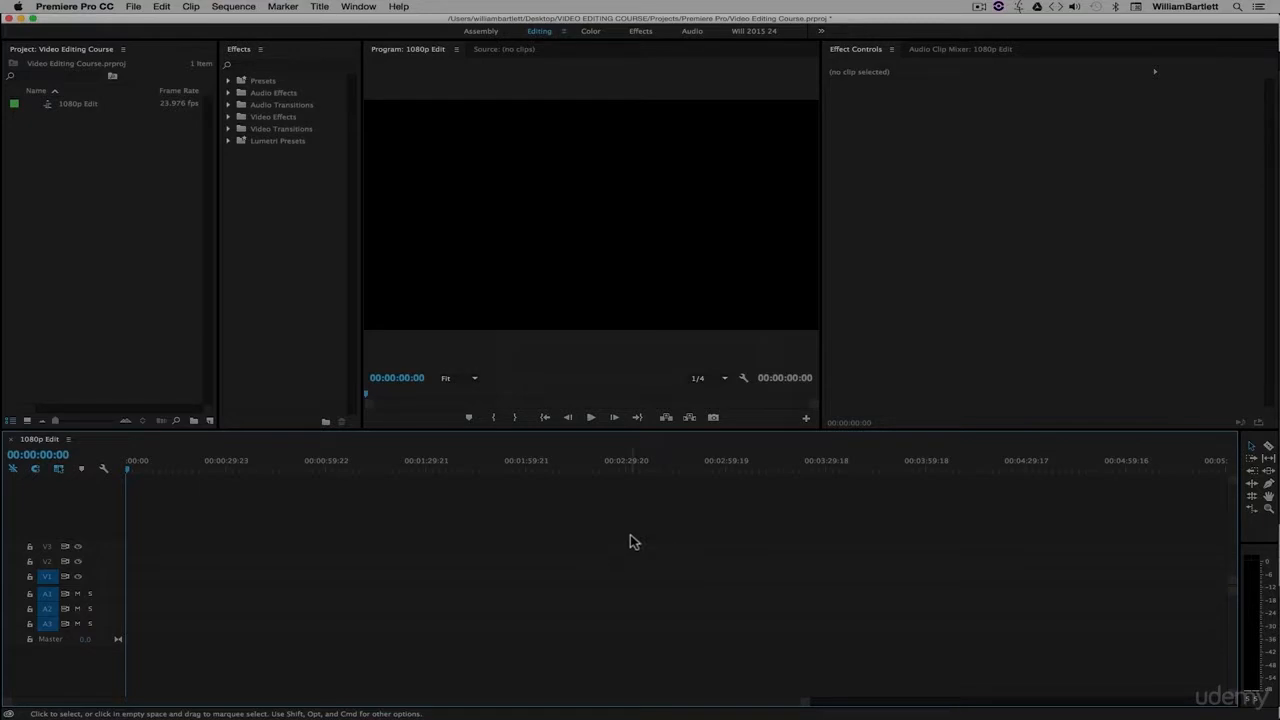
{"action": "left_click", "coordinate": [106, 198]}
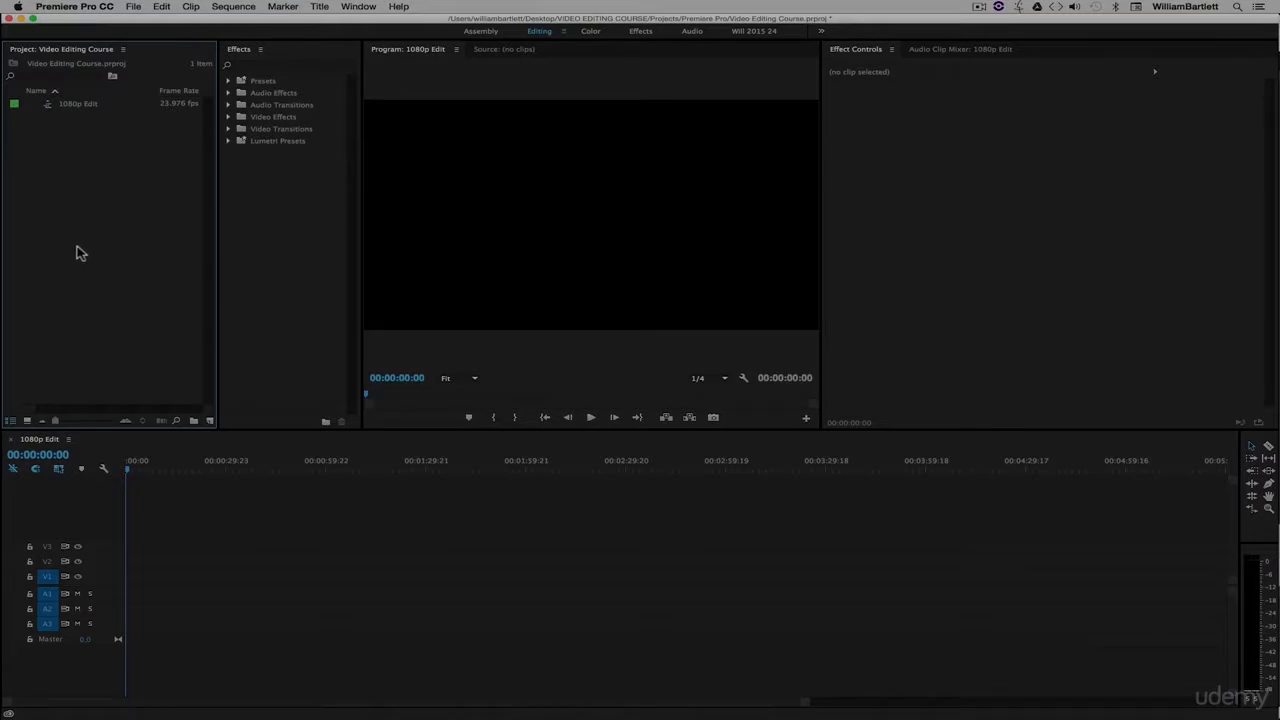
{"action": "left_click", "coordinate": [133, 7]}
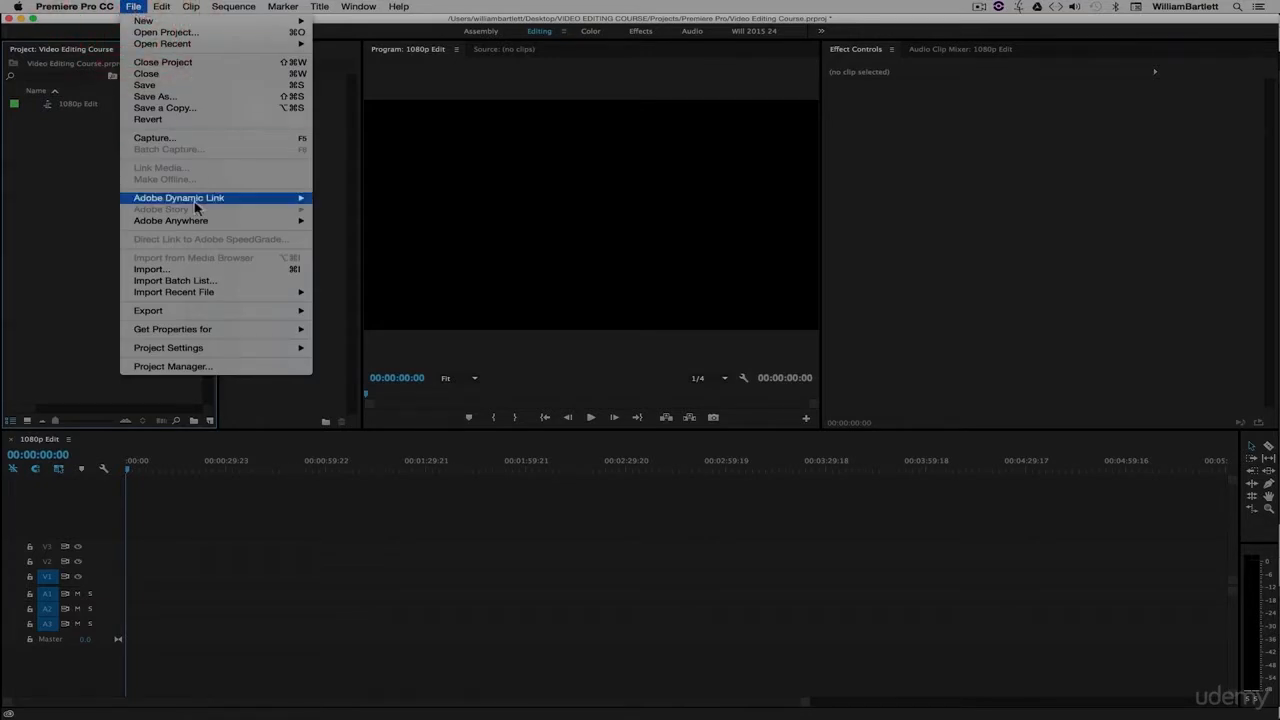
{"action": "left_click", "coordinate": [25, 207]}
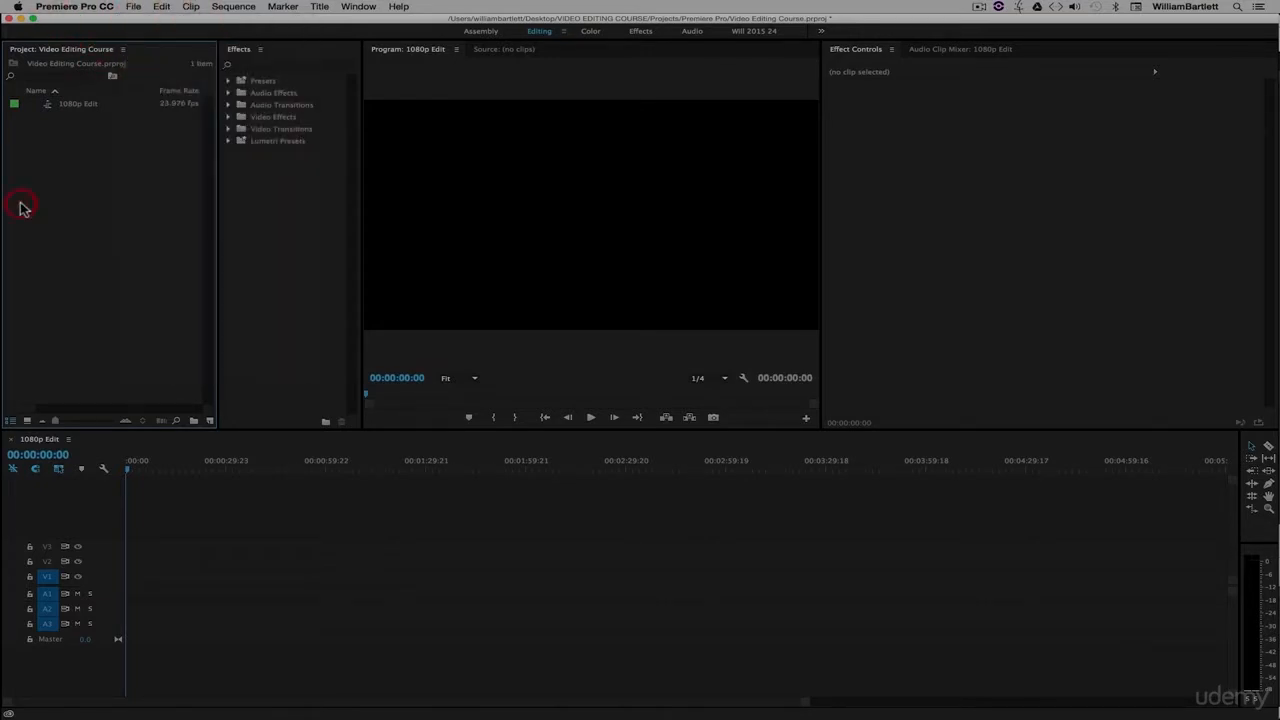
{"action": "right_click", "coordinate": [85, 203]}
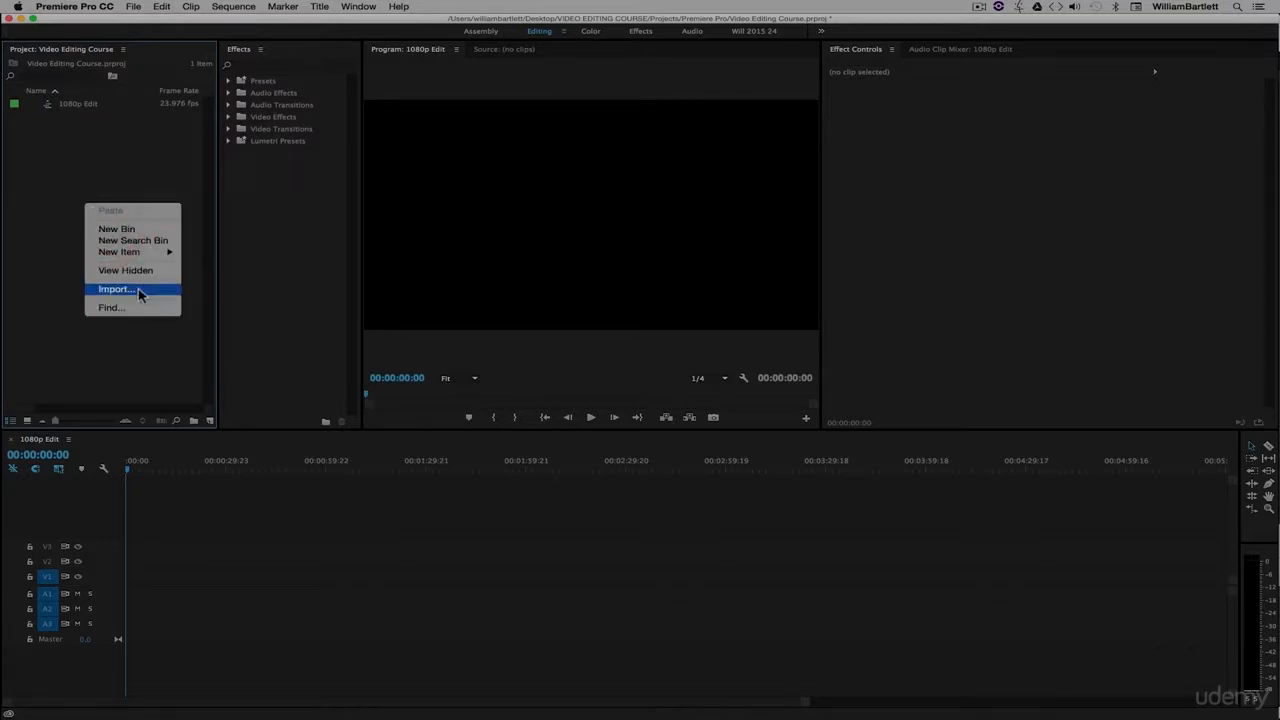
{"action": "left_click", "coordinate": [55, 255]}
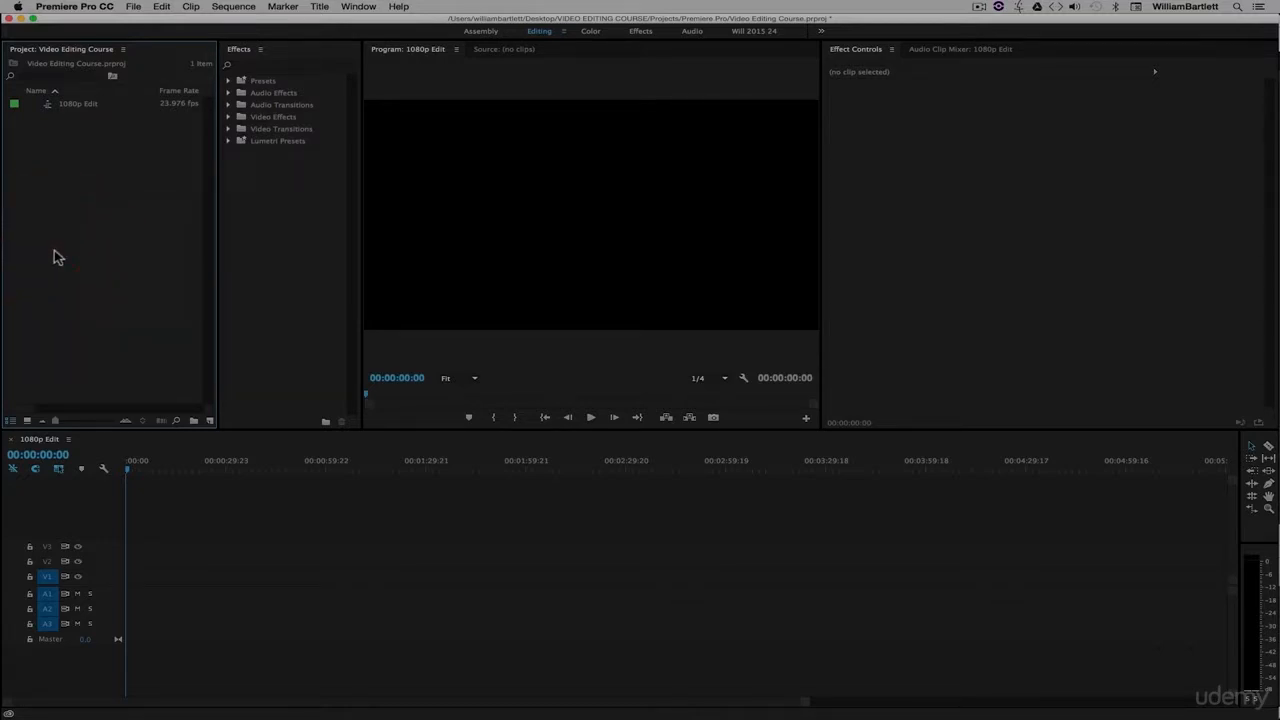
Step: Import all the MP4 clips from the Footage folder inside VIDEO EDITING COURSE into the project
{"action": "double_click", "coordinate": [82, 199]}
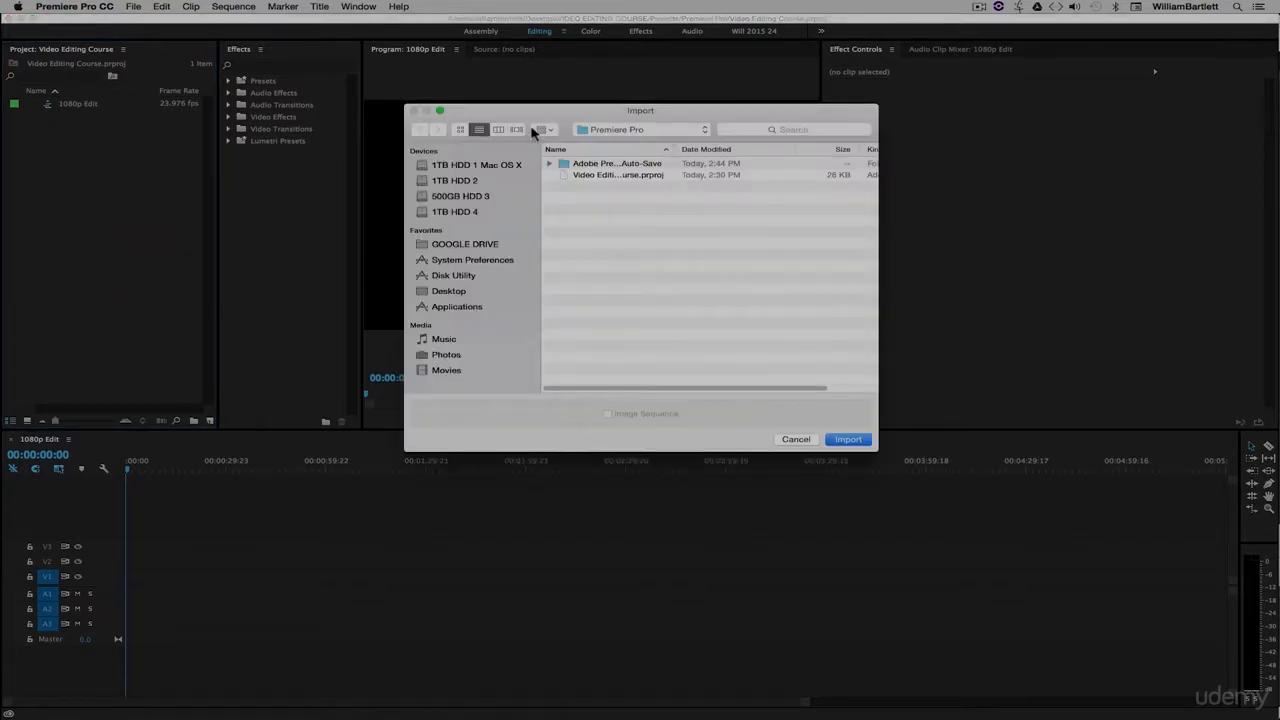
{"action": "left_click", "coordinate": [654, 130]}
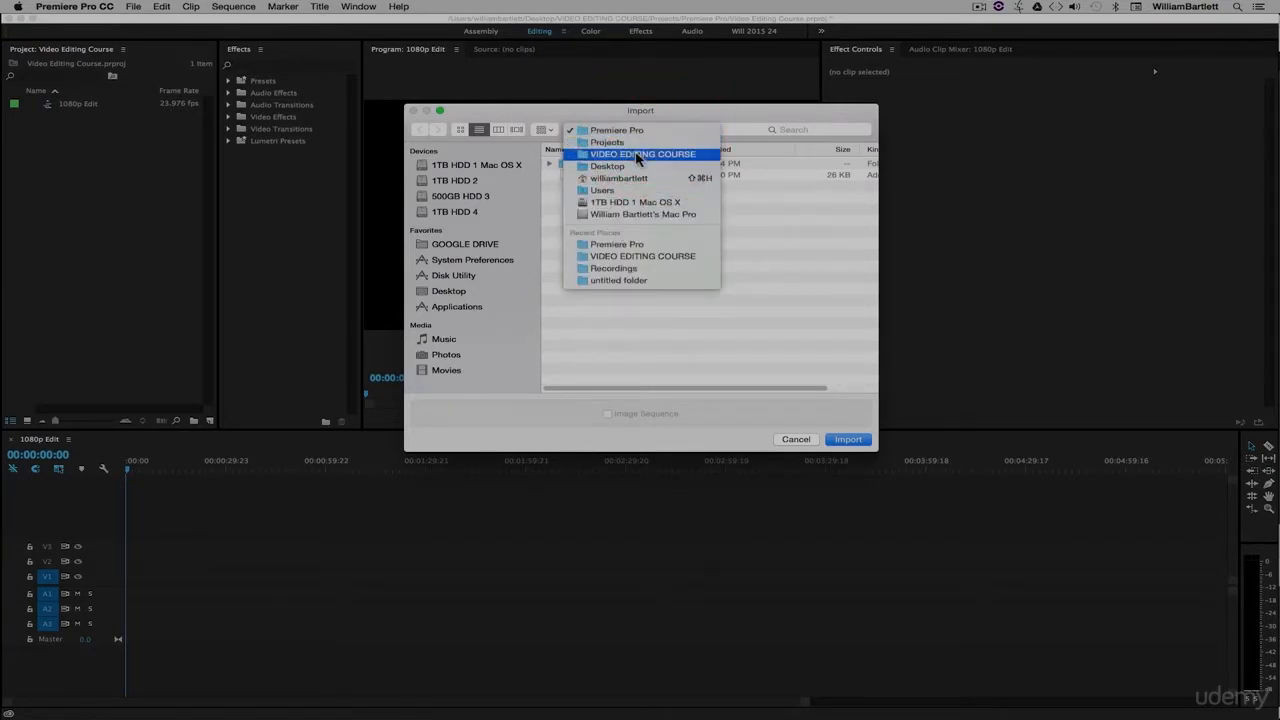
{"action": "left_click", "coordinate": [637, 155]}
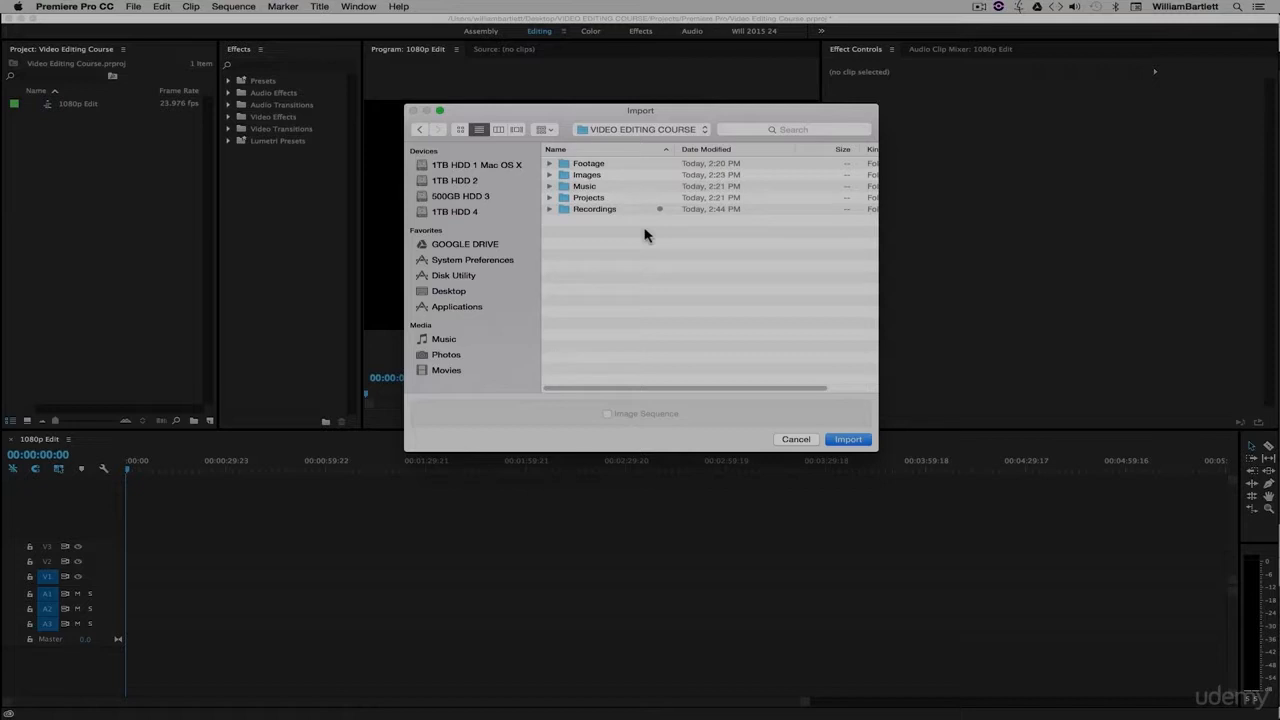
{"action": "double_click", "coordinate": [590, 165]}
{"action": "left_click_drag", "start_coordinate": [676, 150], "coordinate": [866, 149]}
{"action": "left_click", "coordinate": [603, 165]}
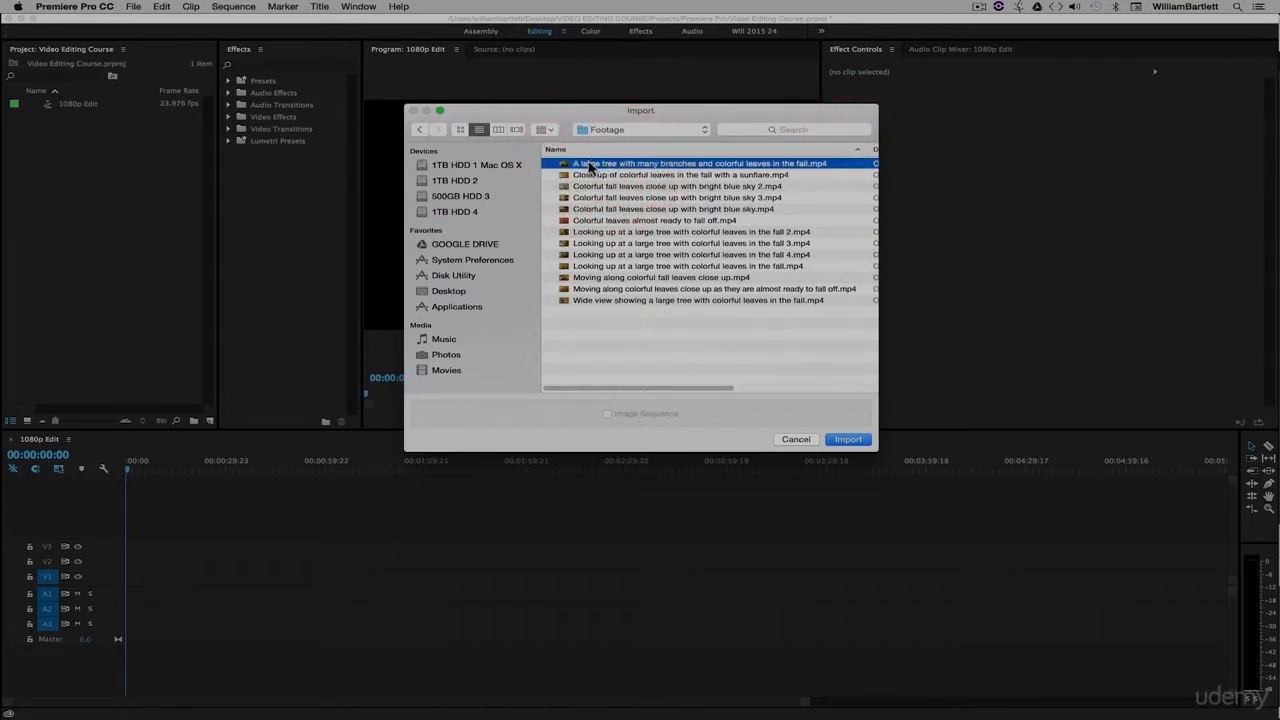
{"action": "left_click", "coordinate": [604, 301], "text": "shift"}
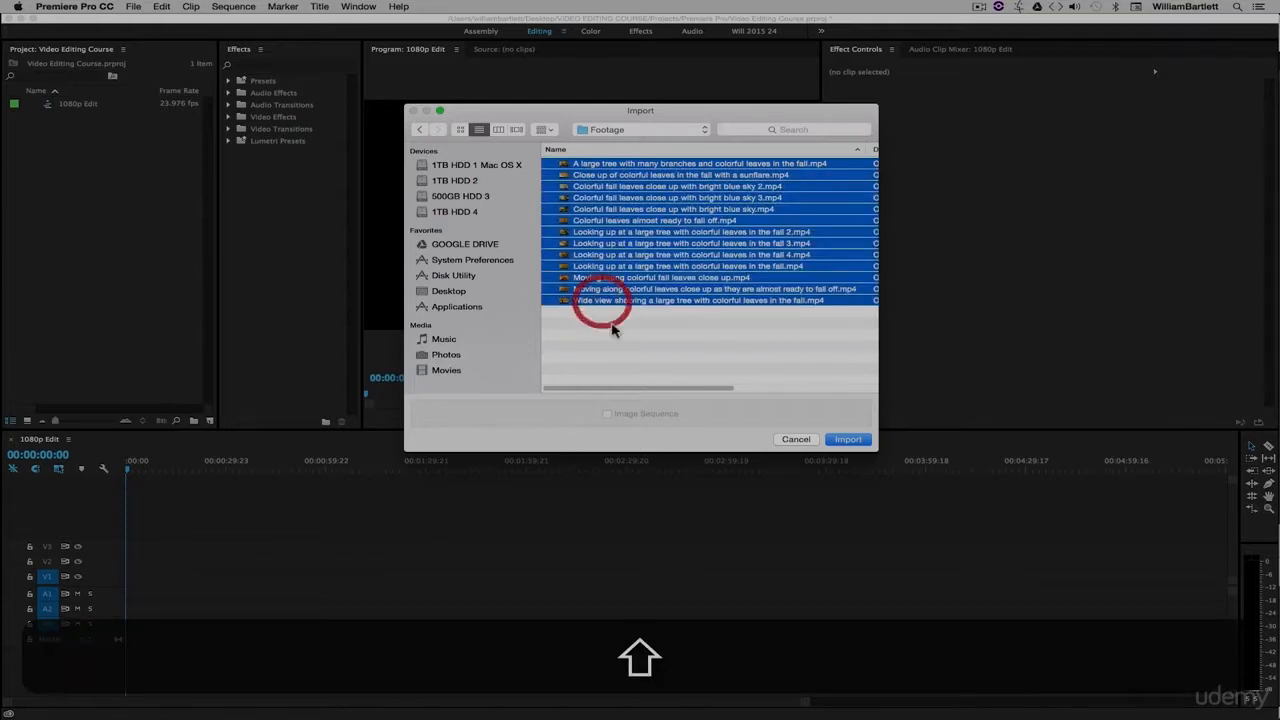
{"action": "left_click", "coordinate": [848, 439]}
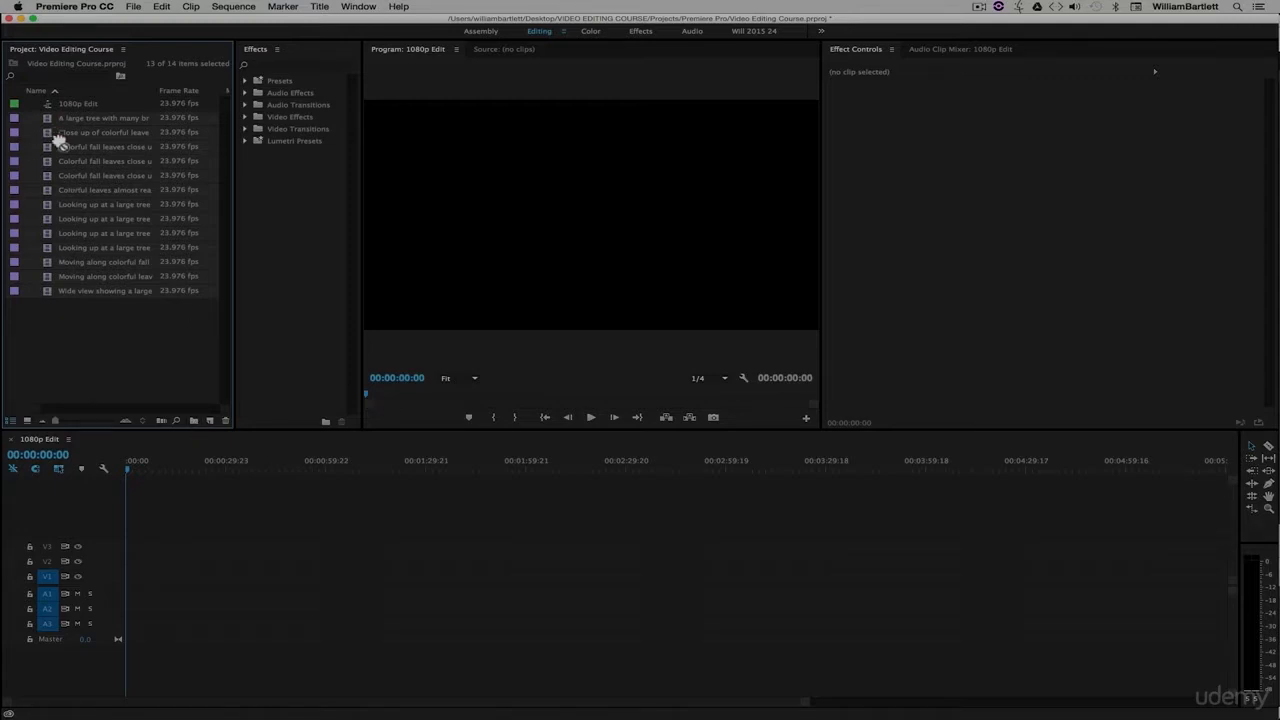
Step: Group the imported clips into a new bin named Footage and collapse the bin
{"action": "left_click", "coordinate": [195, 421]}
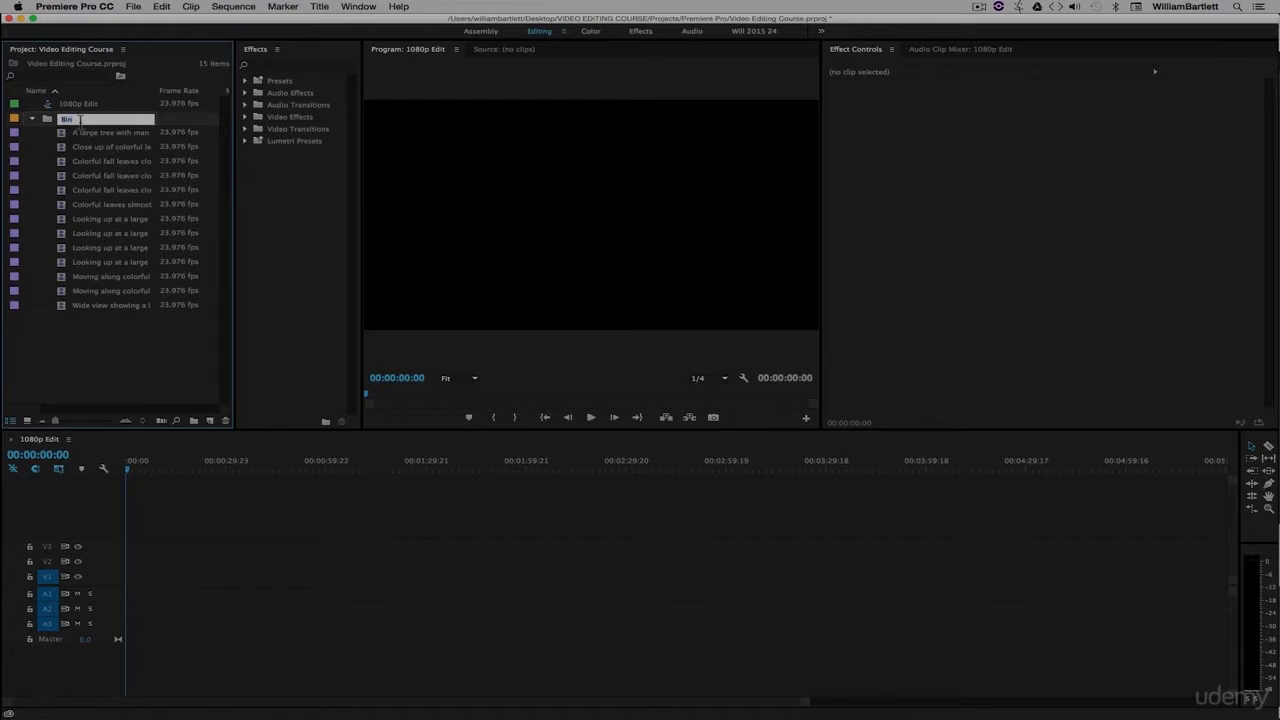
{"action": "key", "text": "shift"}
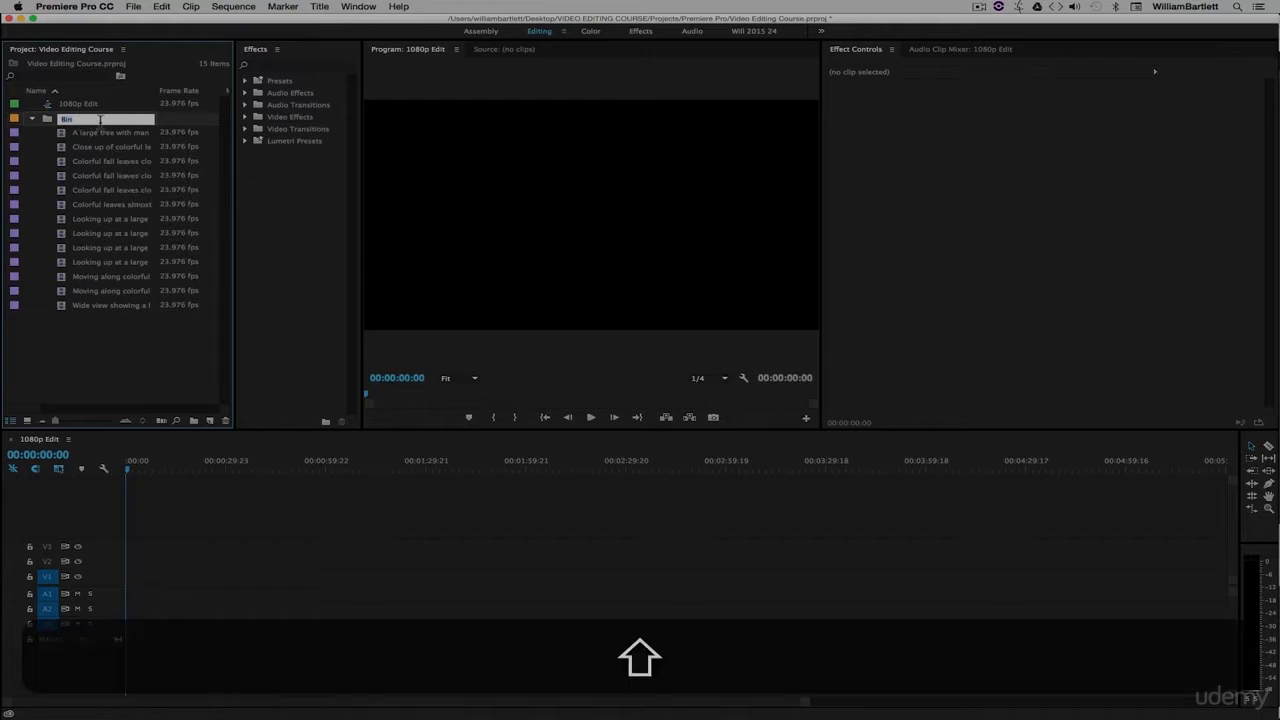
{"action": "type", "text": "Footage"}
{"action": "left_click", "coordinate": [129, 343]}
{"action": "left_click", "coordinate": [31, 118]}
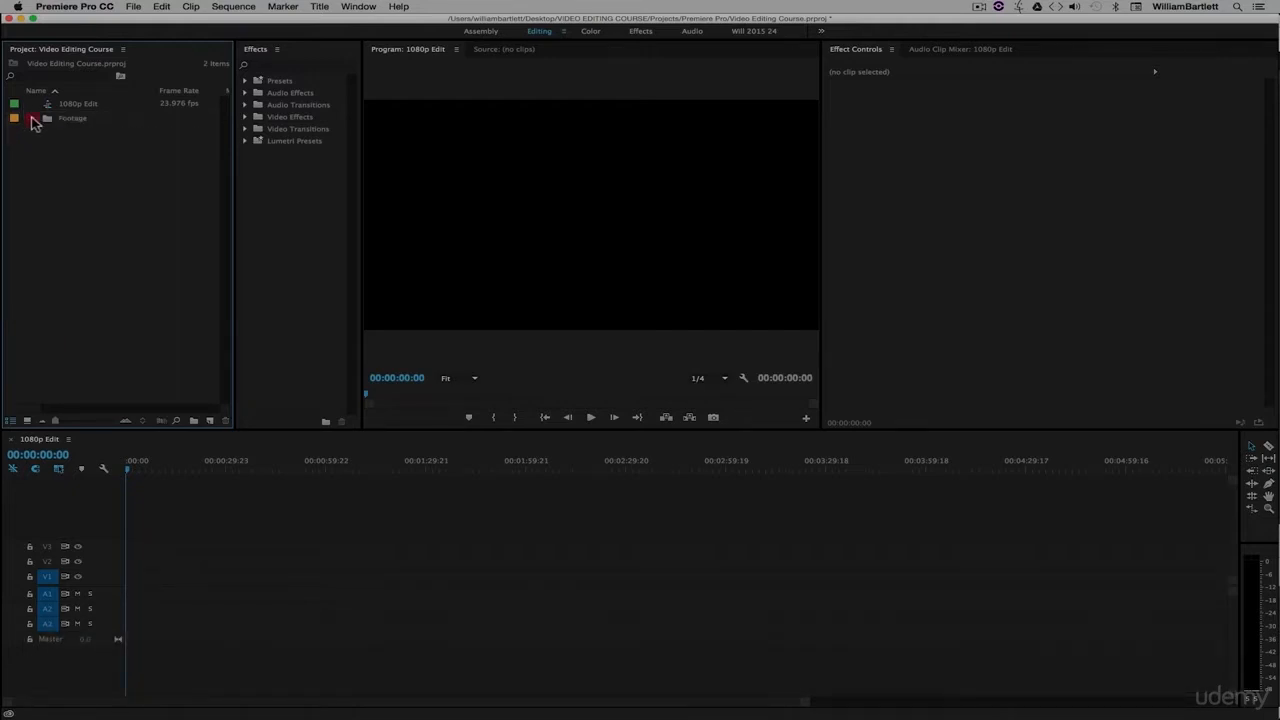
Step: Create a new bin named Music in the project
{"action": "left_click", "coordinate": [194, 420]}
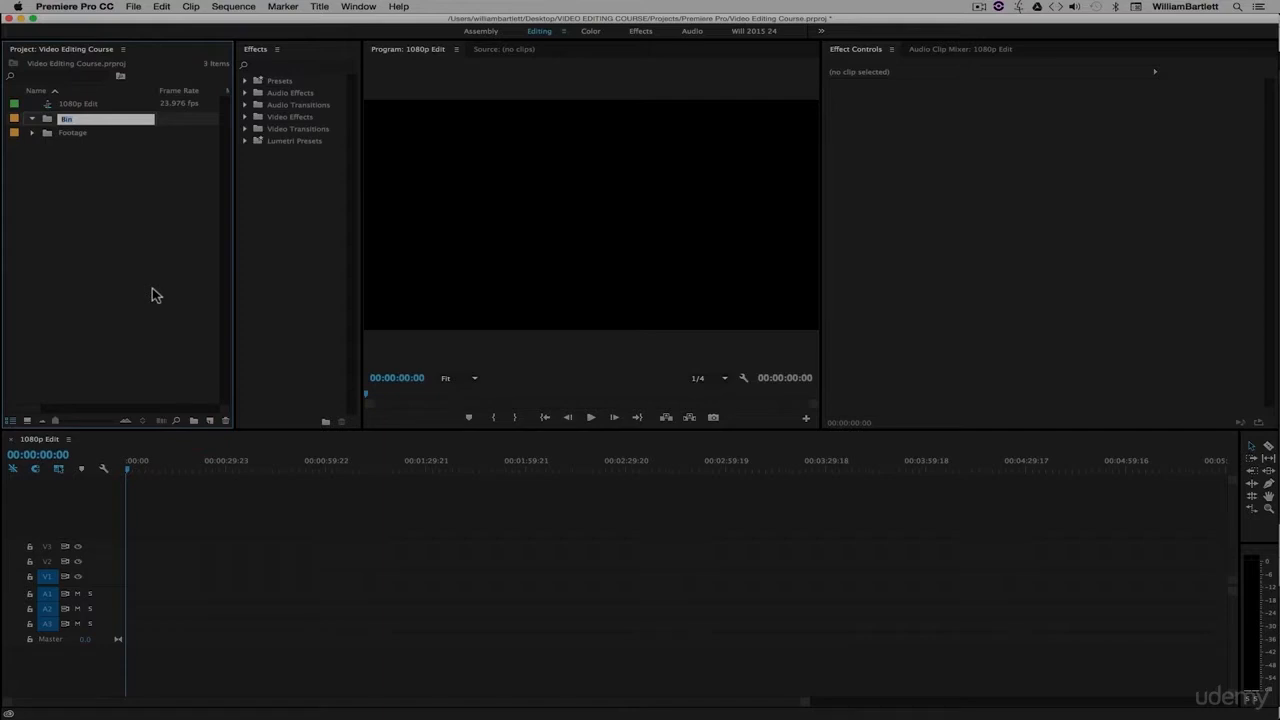
{"action": "type", "text": "Music"}
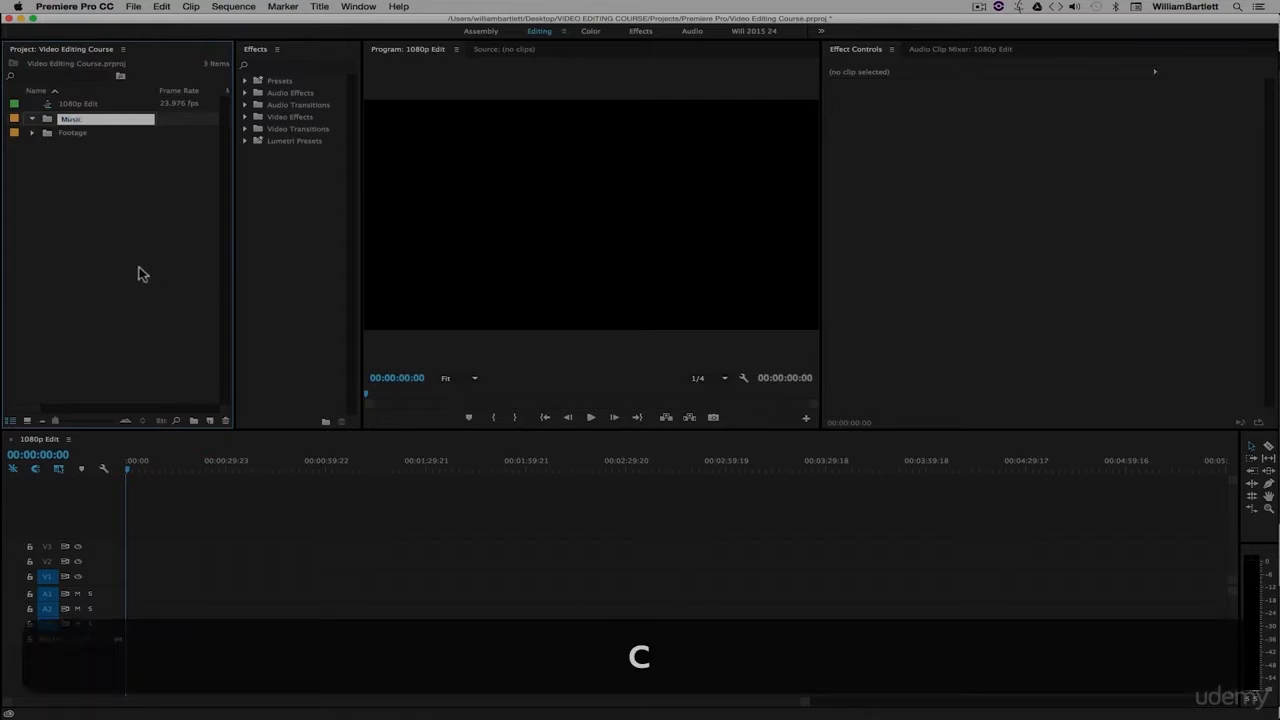
{"action": "left_click", "coordinate": [137, 235]}
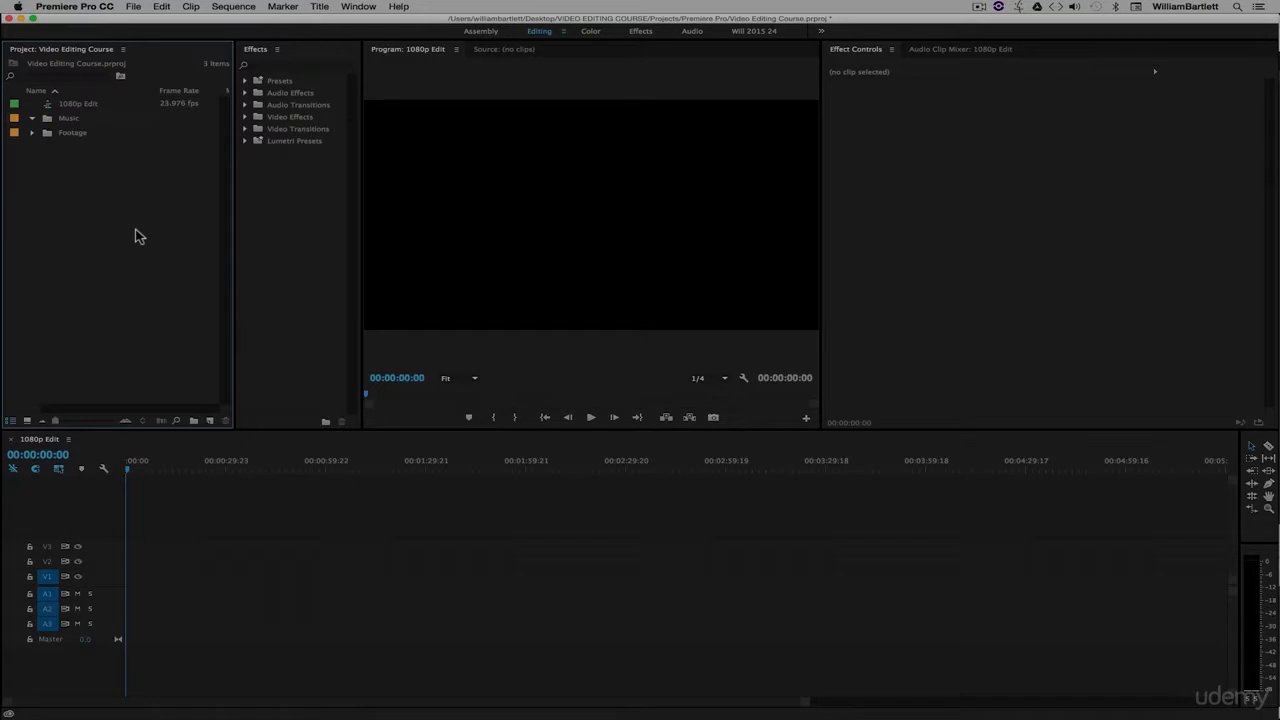
Step: Import the WAV files from Discover.wav to Storm.wav in Finder's 44.1 16bit folder into the Music bin and collapse it
{"action": "key", "text": "super"}
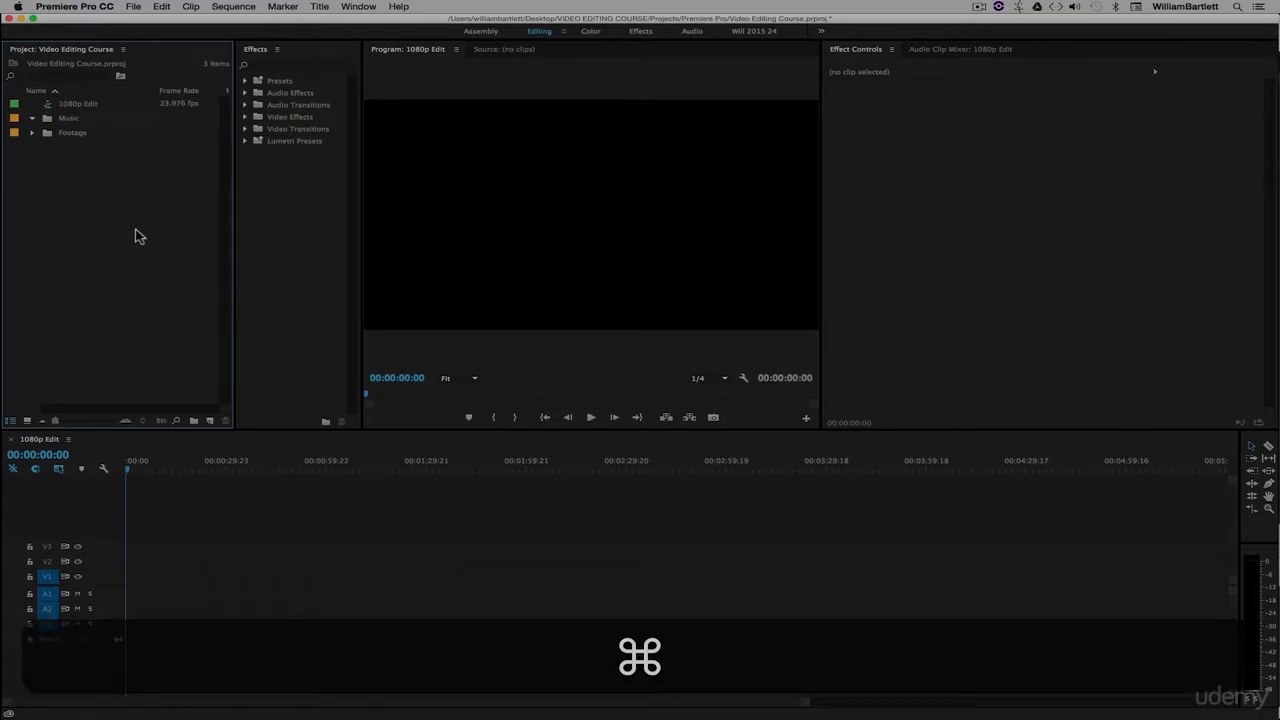
{"action": "key", "text": "super+Tab"}
{"action": "key", "text": "super+Tab"}
{"action": "key", "text": "super+Tab"}
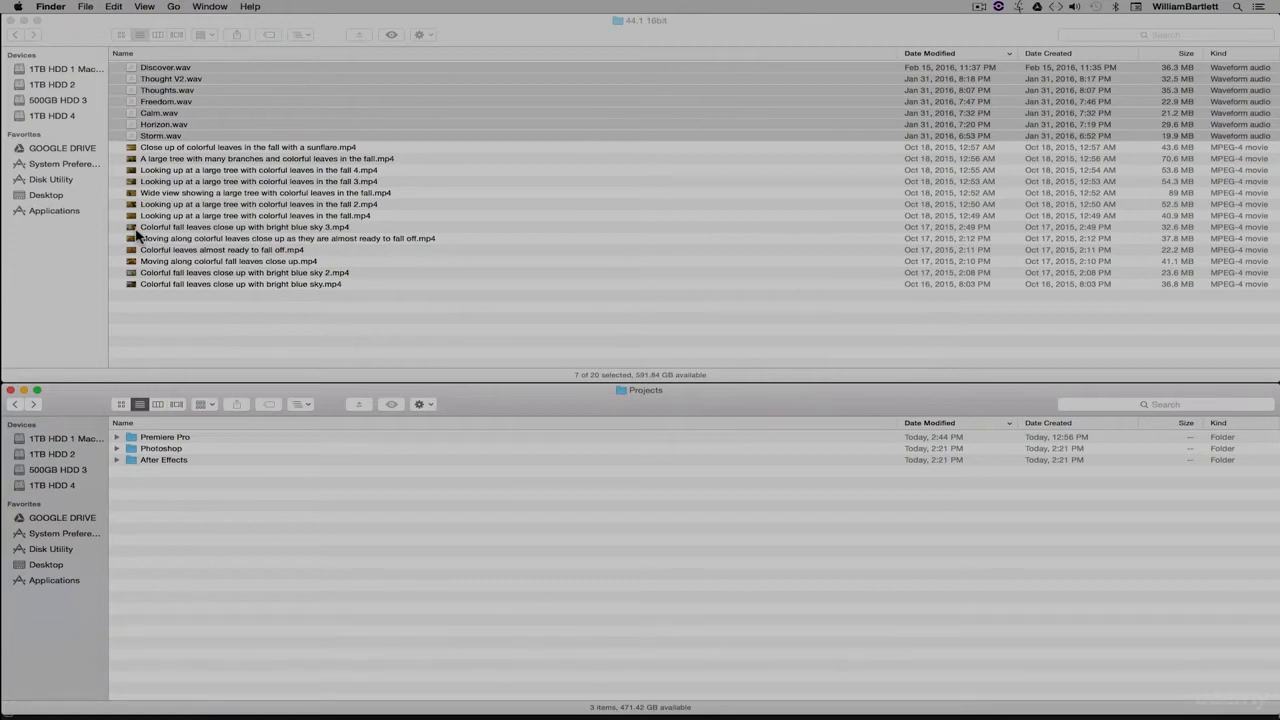
{"action": "left_click", "coordinate": [196, 339]}
{"action": "left_click", "coordinate": [216, 306]}
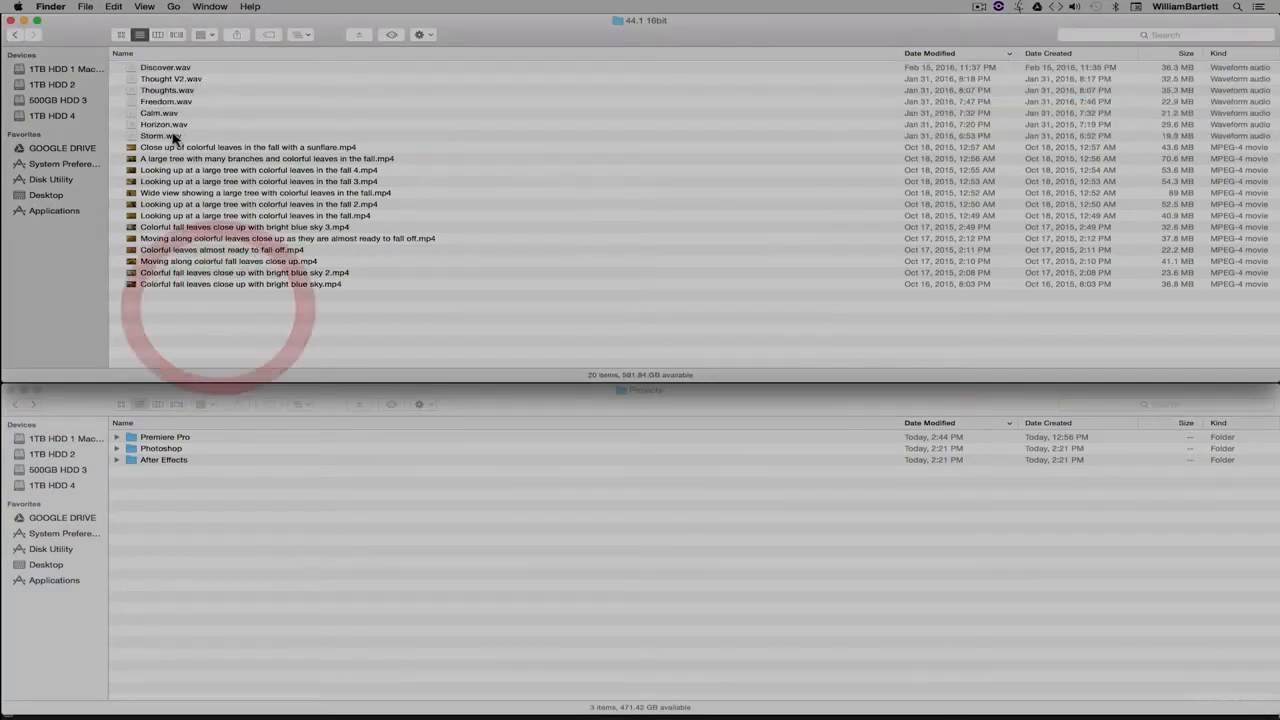
{"action": "left_click", "coordinate": [172, 135]}
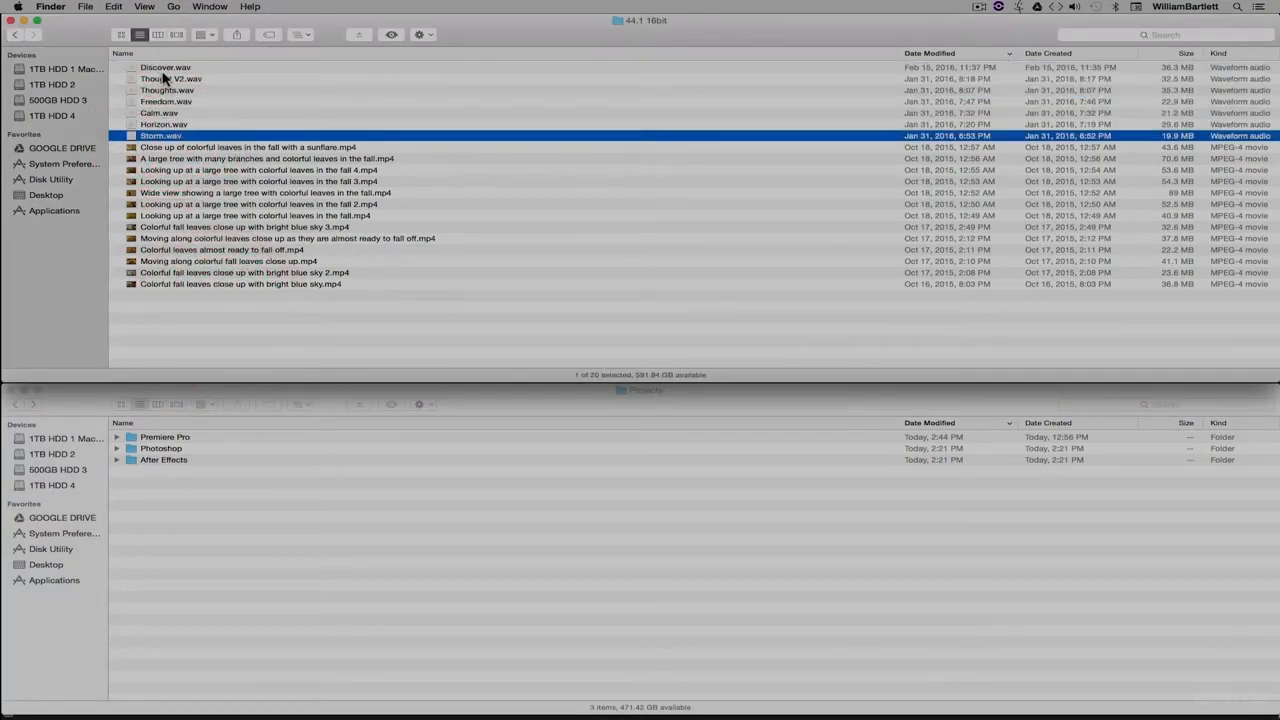
{"action": "left_click", "coordinate": [163, 68], "text": "shift"}
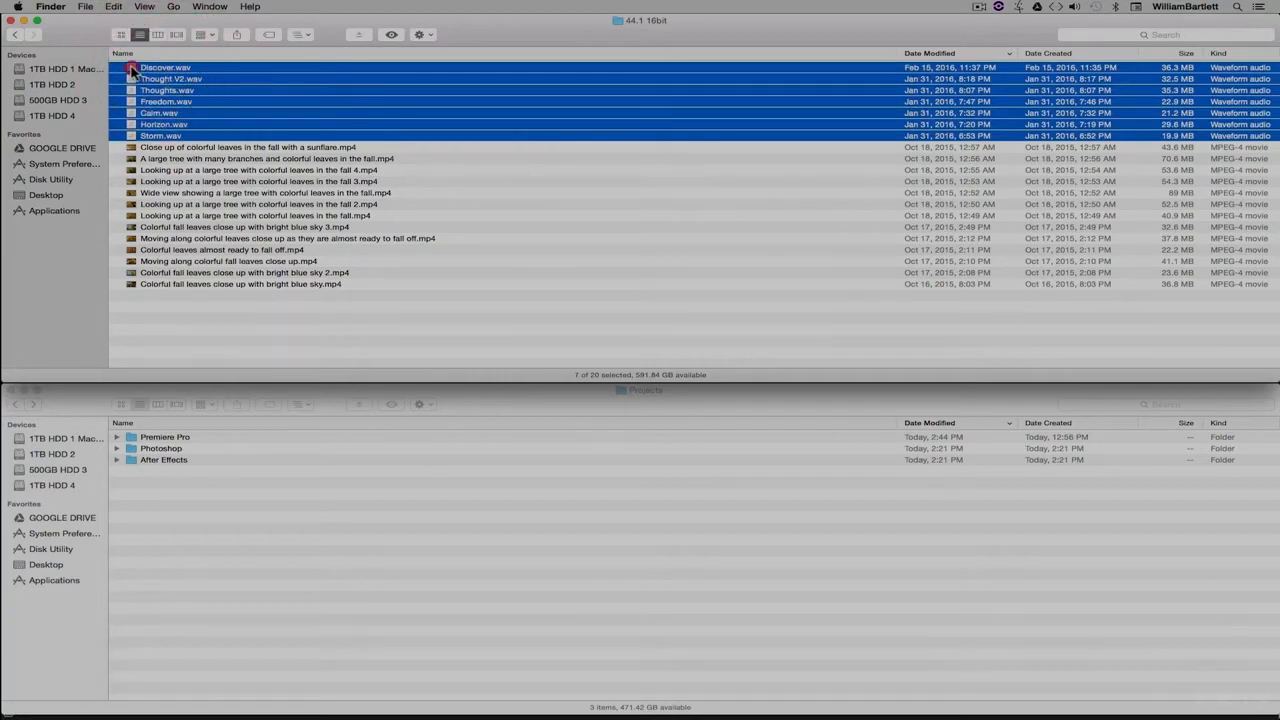
{"action": "key", "text": "super+Tab"}
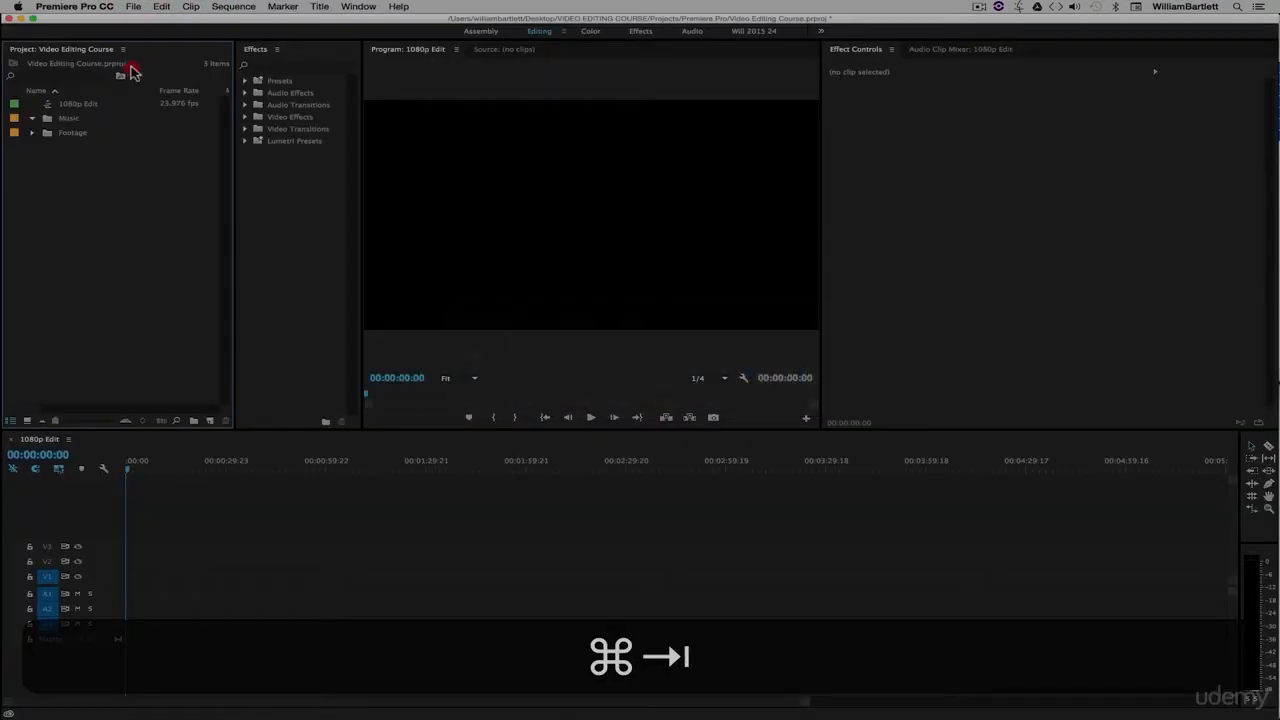
{"action": "left_click_drag", "start_coordinate": [133, 73], "coordinate": [120, 118]}
{"action": "left_click_drag", "start_coordinate": [114, 184], "coordinate": [76, 121]}
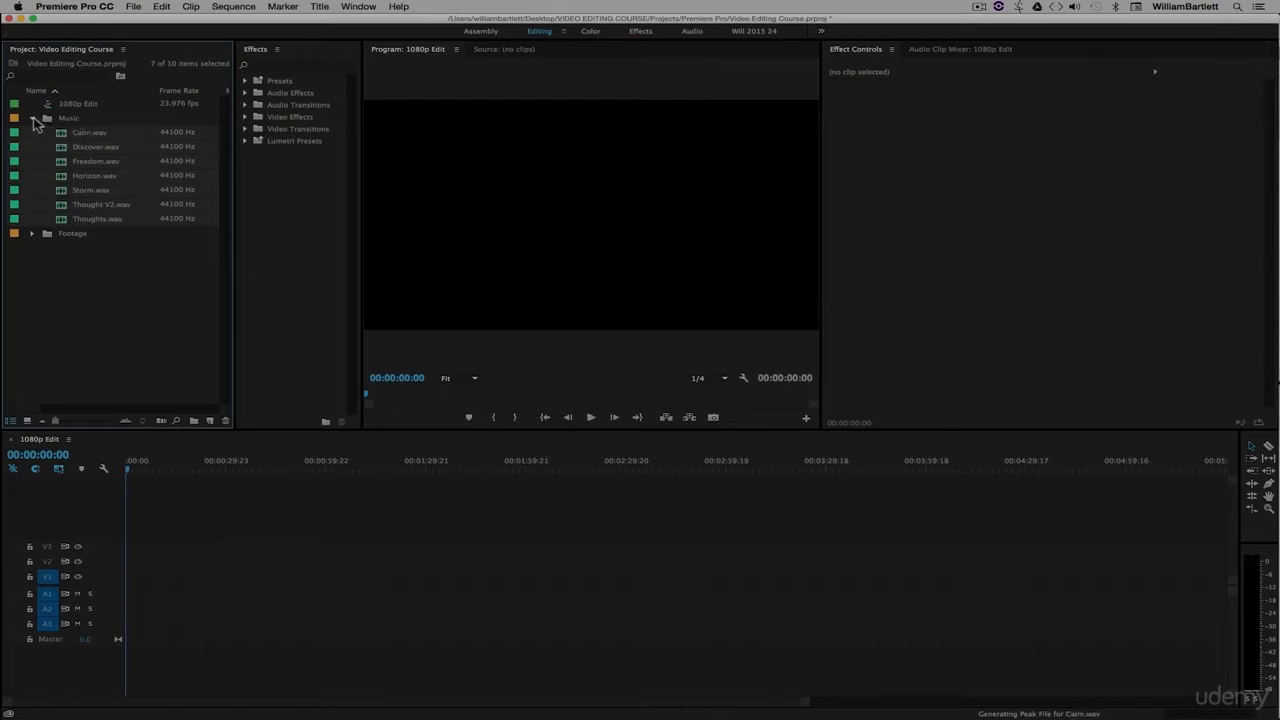
{"action": "left_click", "coordinate": [33, 120]}
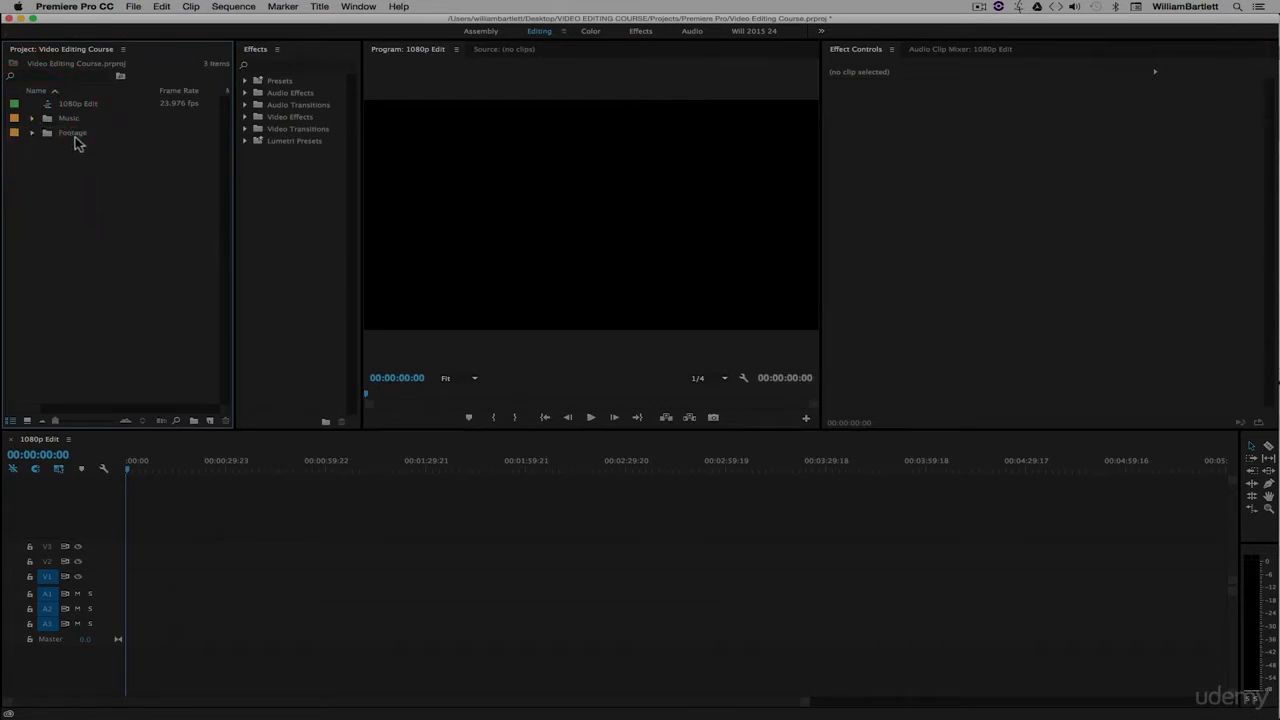
Step: Check the contents of the Music and Footage bins and leave both bins collapsed
{"action": "left_click", "coordinate": [33, 118]}
{"action": "left_click", "coordinate": [34, 119]}
{"action": "left_click", "coordinate": [33, 133]}
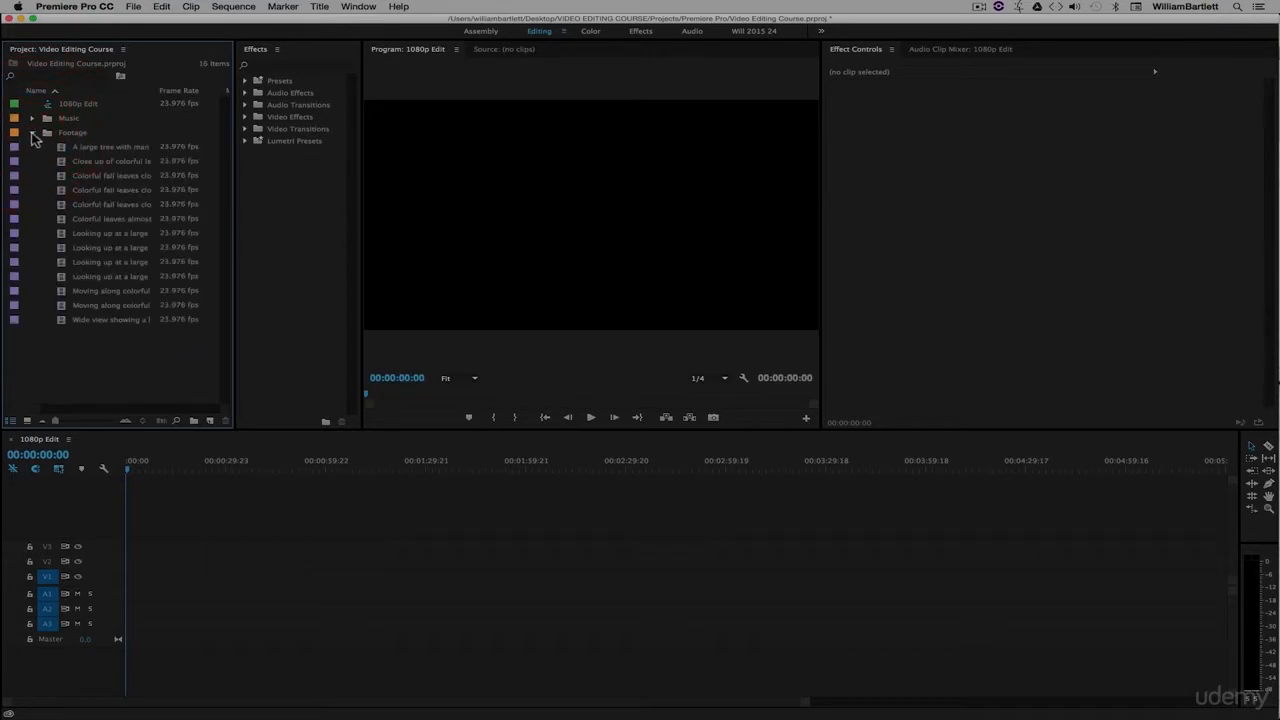
{"action": "left_click", "coordinate": [33, 133]}
Step: Switch to Finder and go back from Projects to the VIDEO EDITING COURSE folder to review how its folders are organized
{"action": "key", "text": "super+Tab"}
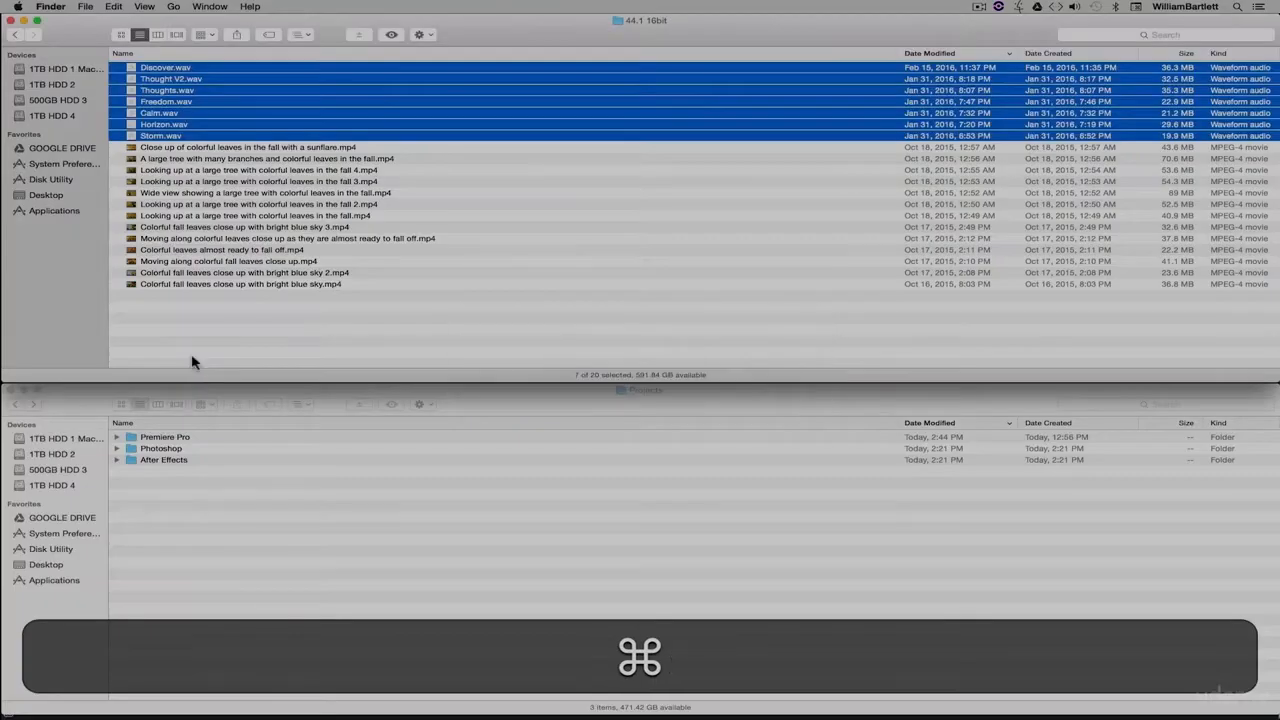
{"action": "left_click", "coordinate": [214, 341]}
{"action": "left_click", "coordinate": [216, 567]}
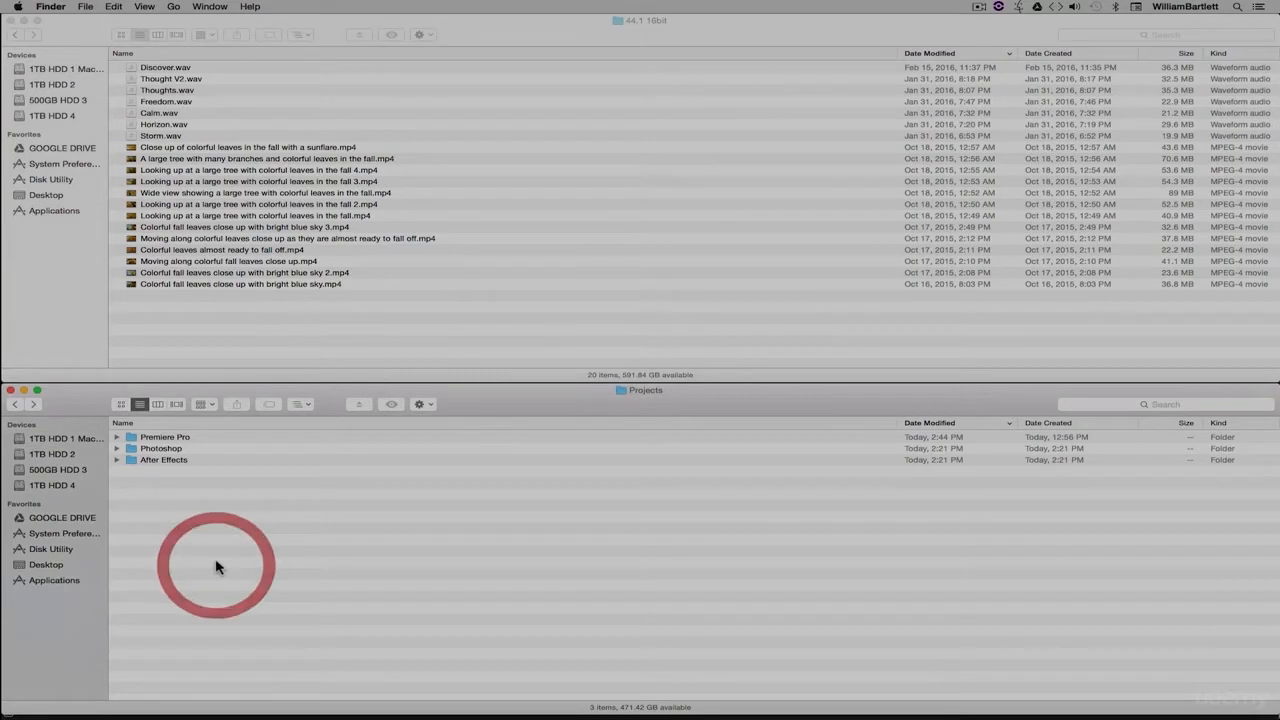
{"action": "left_click", "coordinate": [15, 404]}
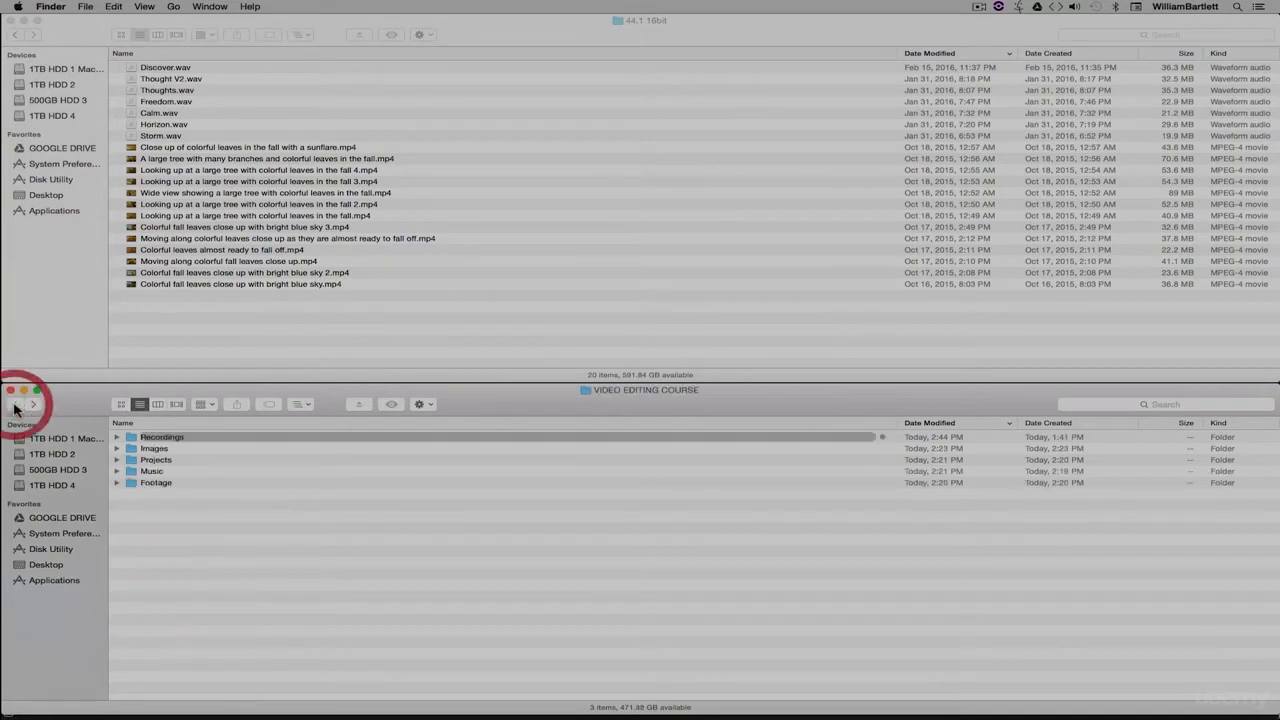
{"action": "left_click", "coordinate": [156, 450]}
{"action": "left_click", "coordinate": [156, 461]}
{"action": "left_click", "coordinate": [155, 472]}
{"action": "left_click", "coordinate": [165, 484]}
{"action": "left_click", "coordinate": [212, 521]}
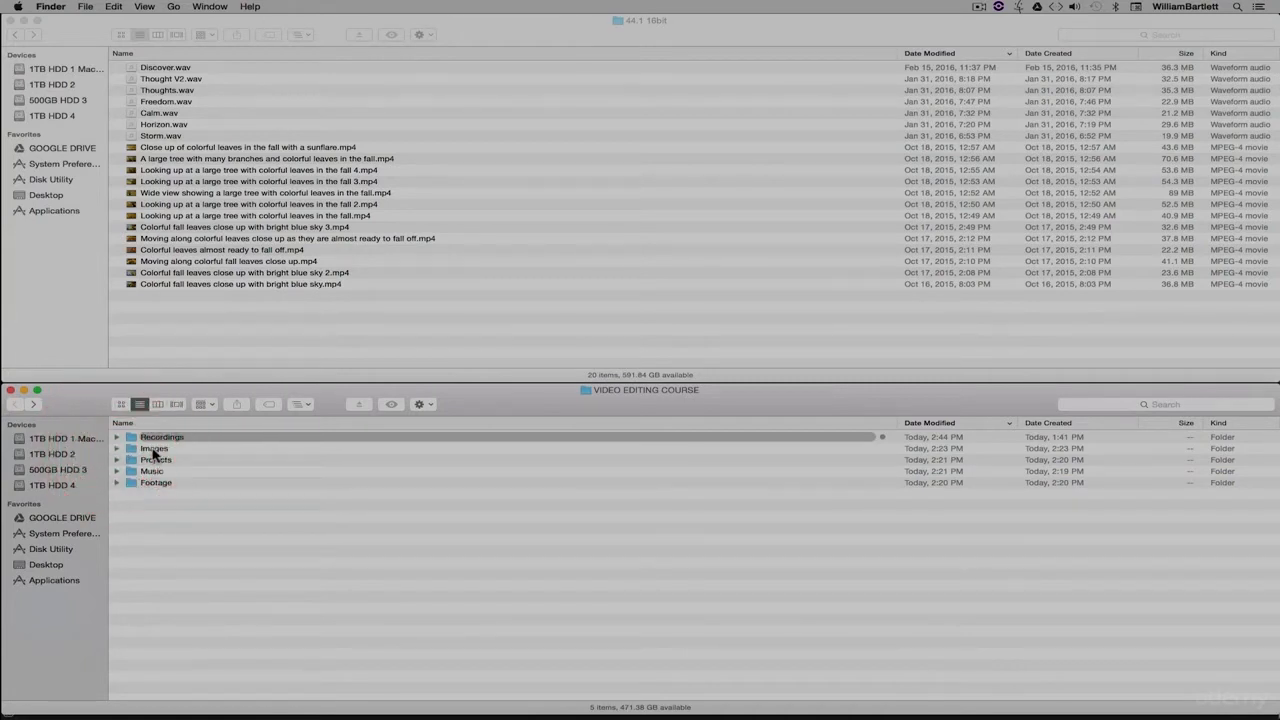
Step: Inspect the subfolders of Projects and the contents of the Footage and Music folders, collapsing each again
{"action": "left_click", "coordinate": [116, 460]}
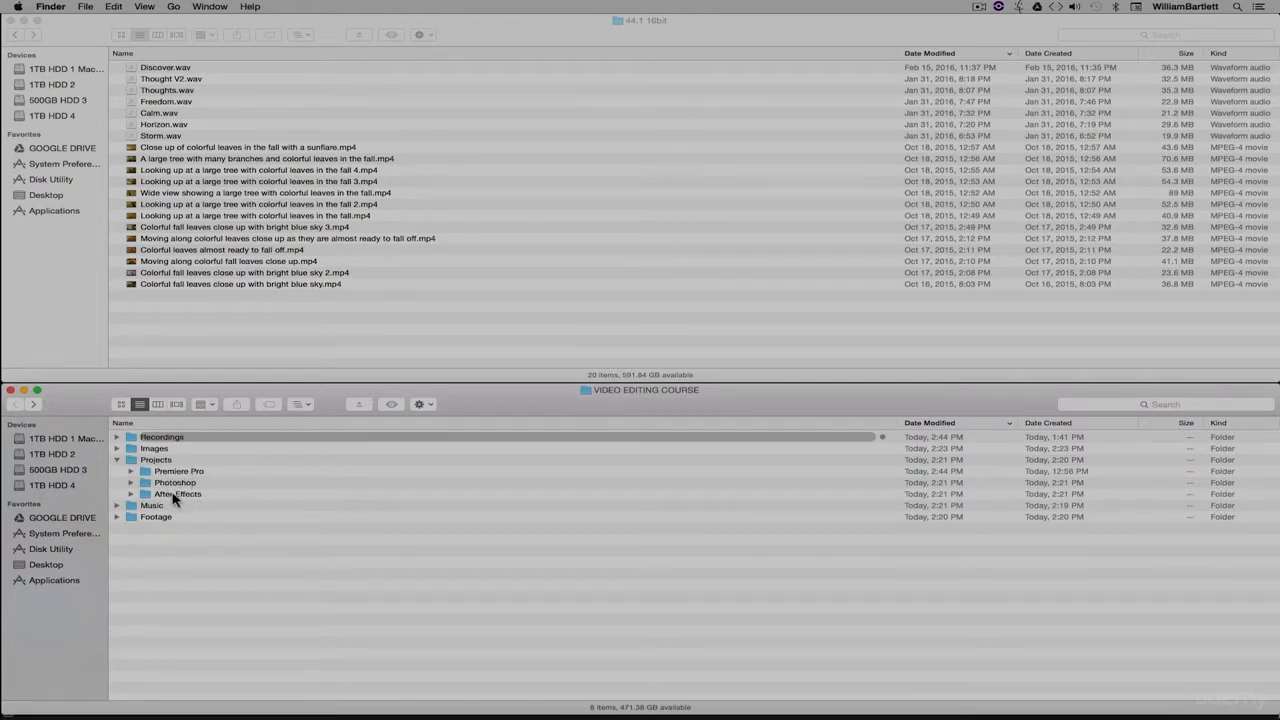
{"action": "left_click", "coordinate": [116, 460]}
{"action": "left_click", "coordinate": [145, 471]}
{"action": "left_click", "coordinate": [150, 482]}
{"action": "left_click", "coordinate": [116, 483]}
{"action": "left_click", "coordinate": [116, 483]}
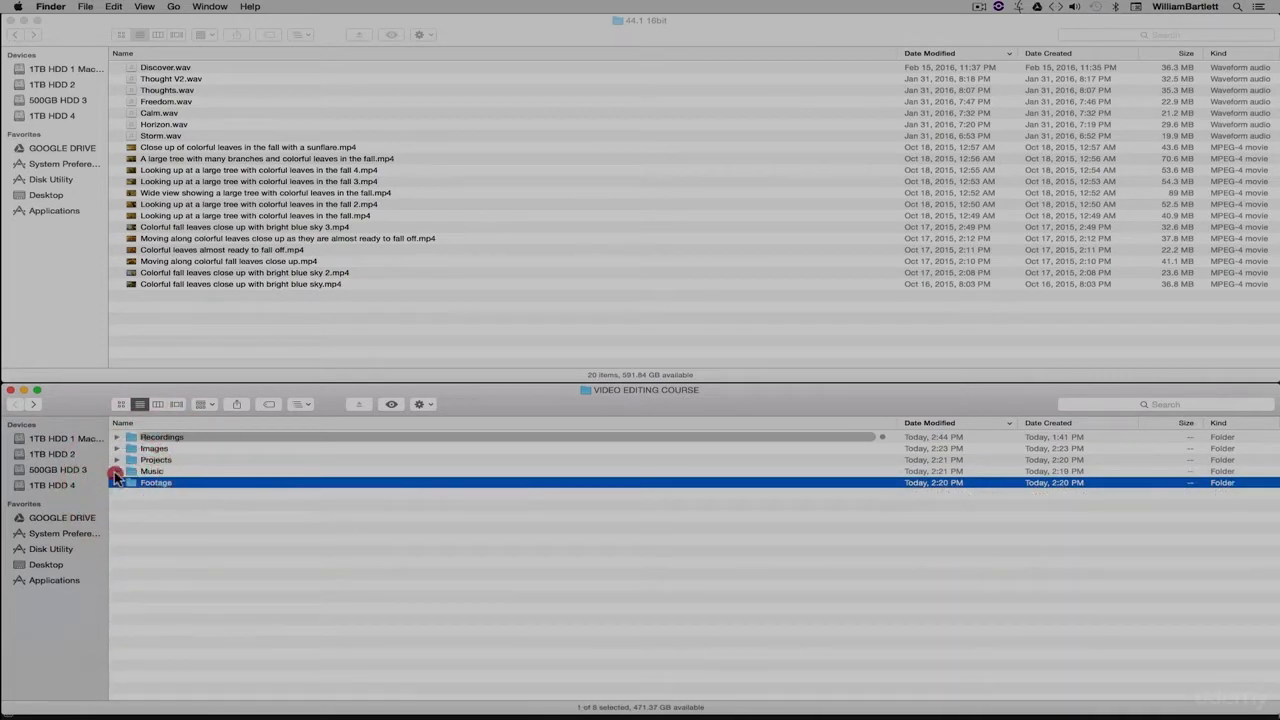
{"action": "left_click", "coordinate": [116, 472]}
{"action": "left_click", "coordinate": [116, 472]}
Step: Switch back to Premiere Pro, expand the Footage bin and widen the project area to show the Media Start and Media End columns
{"action": "key", "text": "super+Tab"}
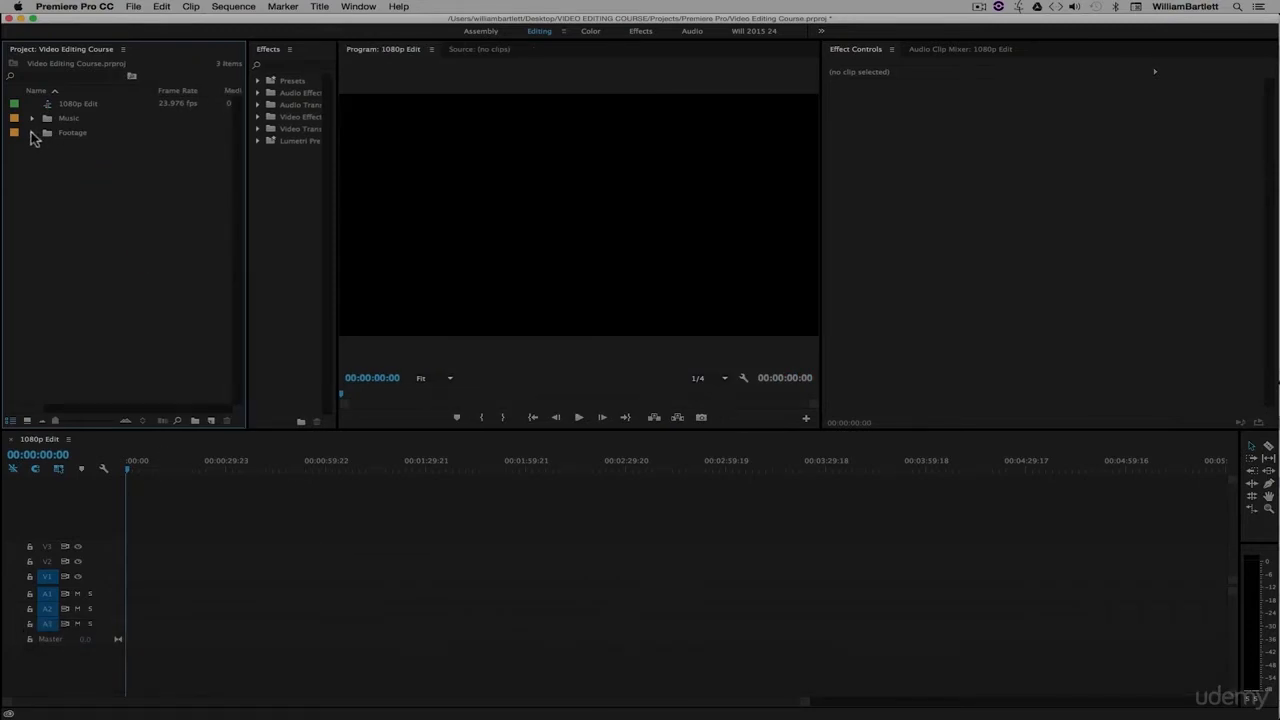
{"action": "left_click", "coordinate": [32, 134]}
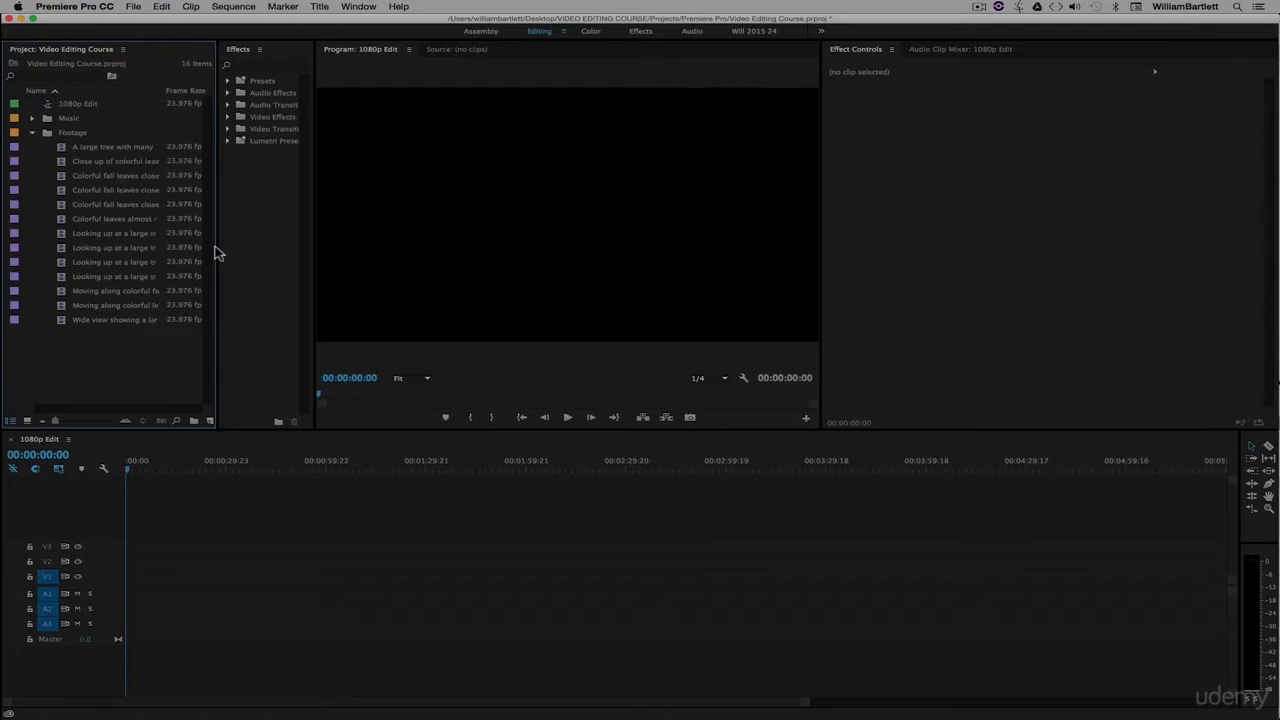
{"action": "left_click_drag", "start_coordinate": [219, 248], "coordinate": [355, 257]}
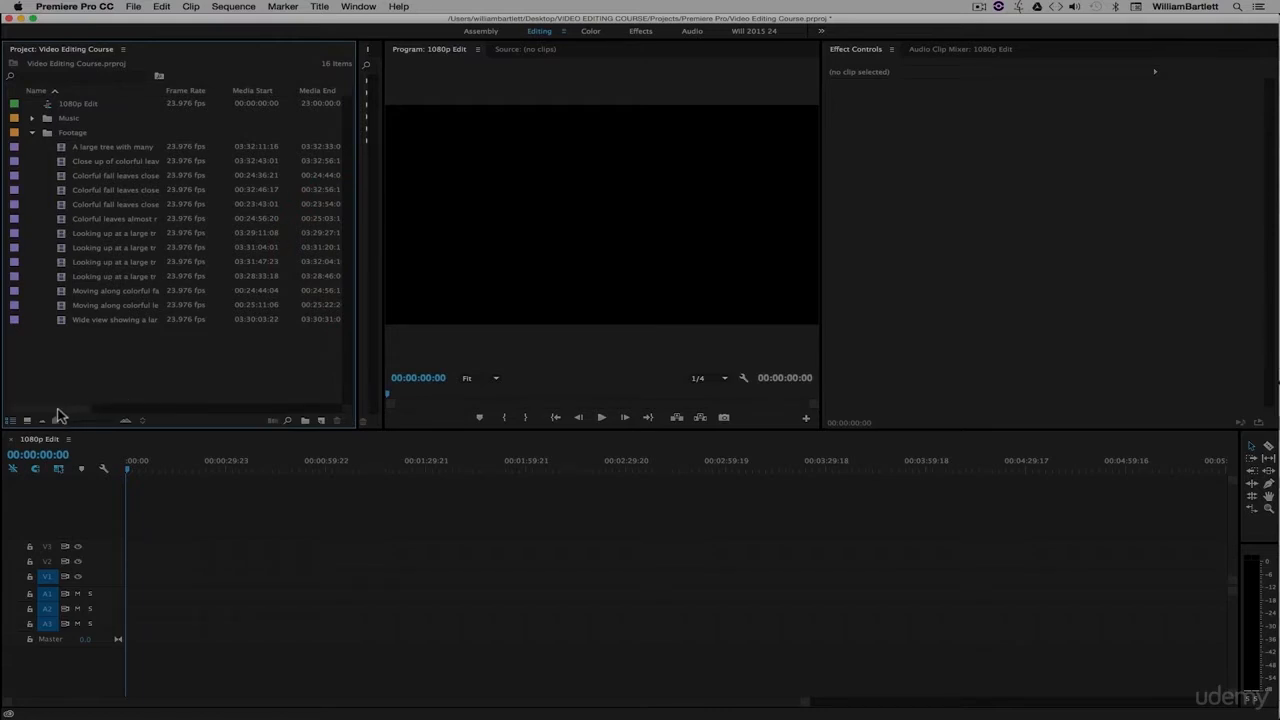
{"action": "mouse_move", "coordinate": [58, 414]}
{"action": "left_mouse_down"}
{"action": "mouse_move", "coordinate": [161, 414]}
{"action": "mouse_move", "coordinate": [50, 417]}
{"action": "left_mouse_up"}
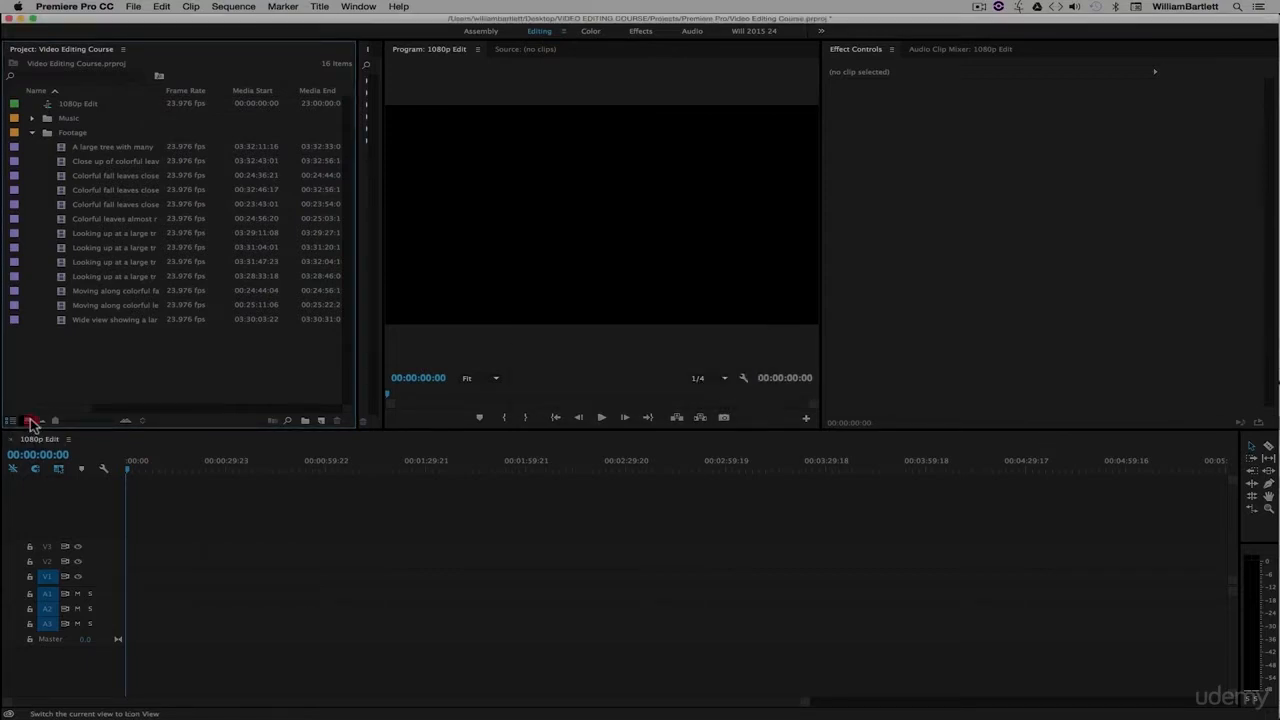
Step: Show the project in icon view and search the Footage bin for "wide view", clearing the search and closing the bin
{"action": "left_click", "coordinate": [29, 421]}
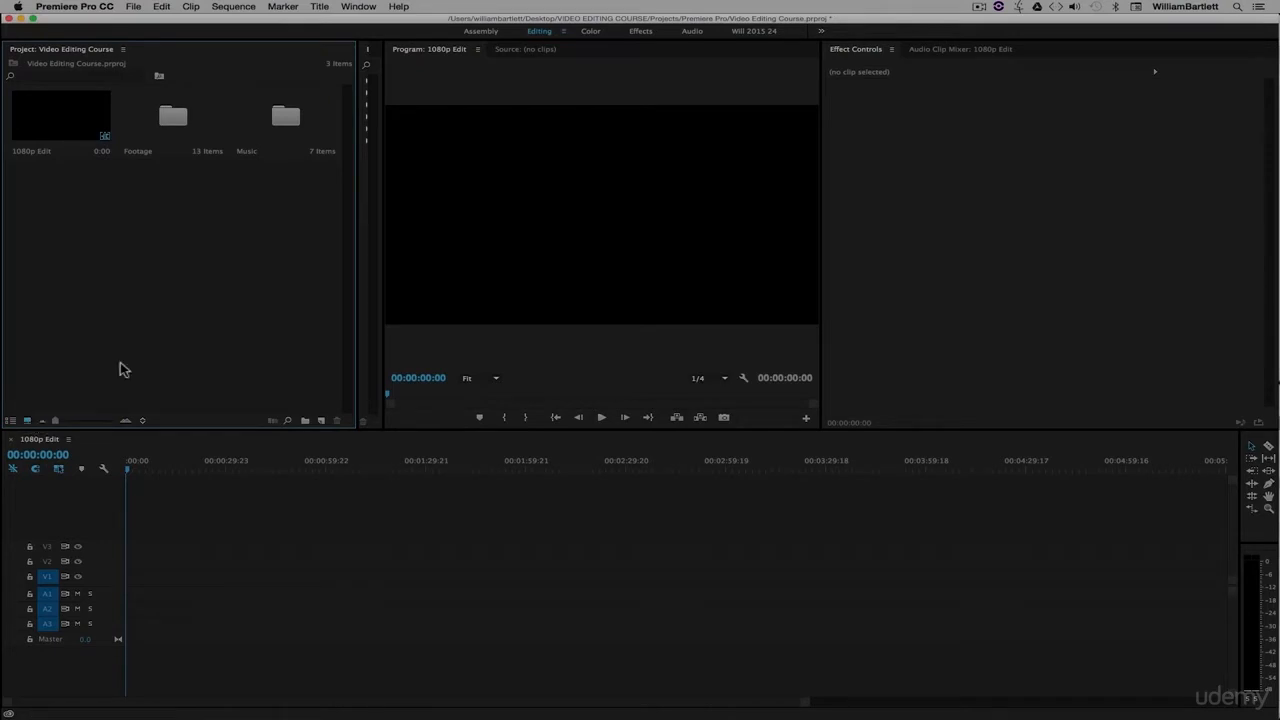
{"action": "double_click", "coordinate": [174, 118]}
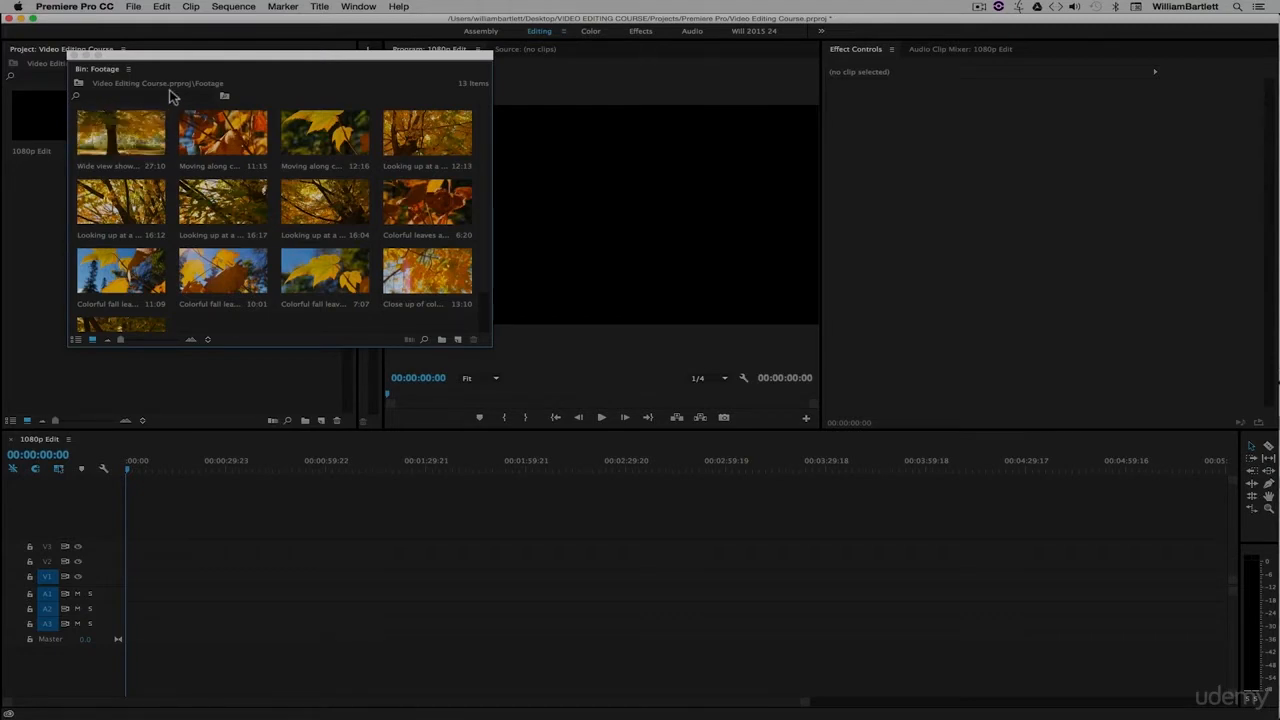
{"action": "left_click", "coordinate": [134, 95]}
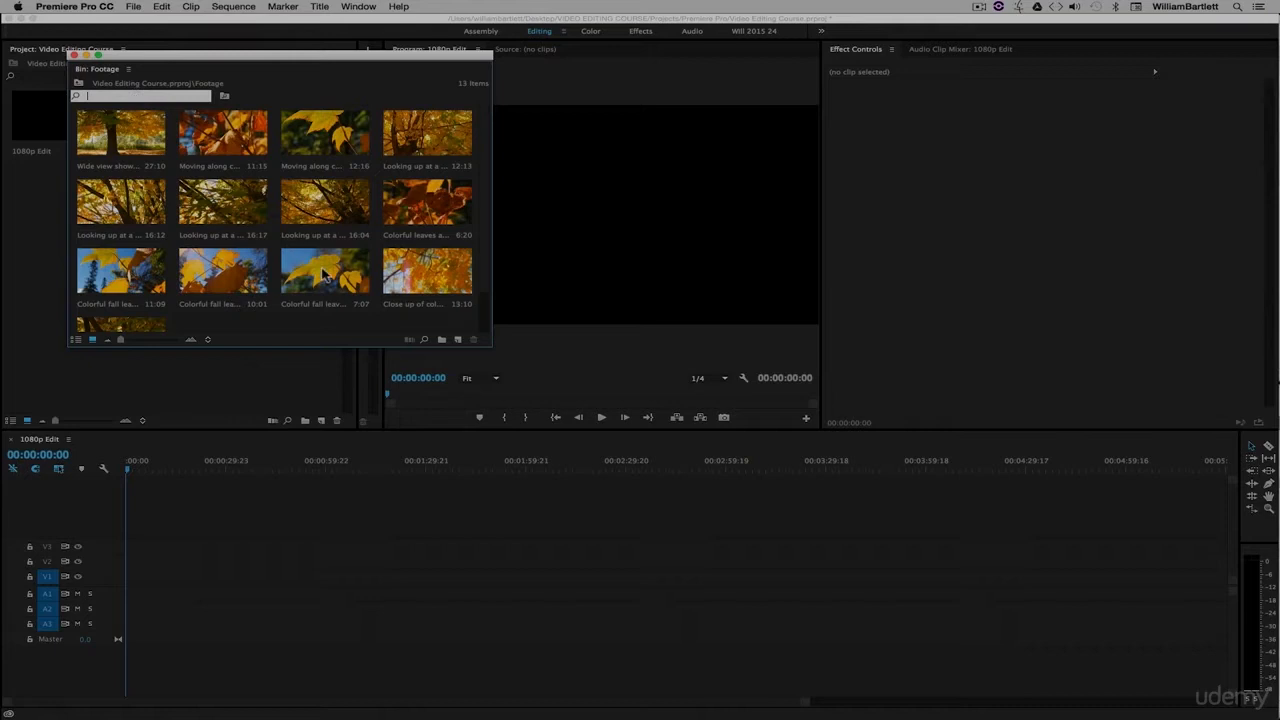
{"action": "type", "text": "wide view"}
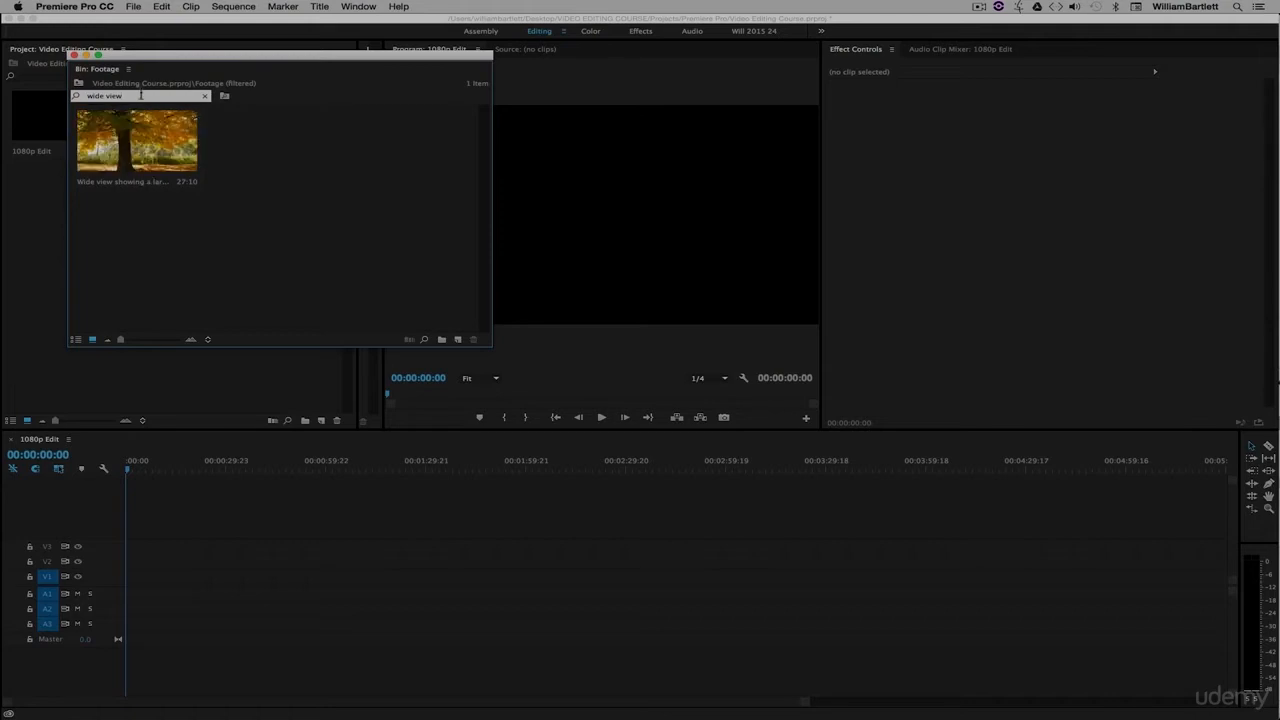
{"action": "key", "text": "BackSpace"}
{"action": "left_click", "coordinate": [277, 94]}
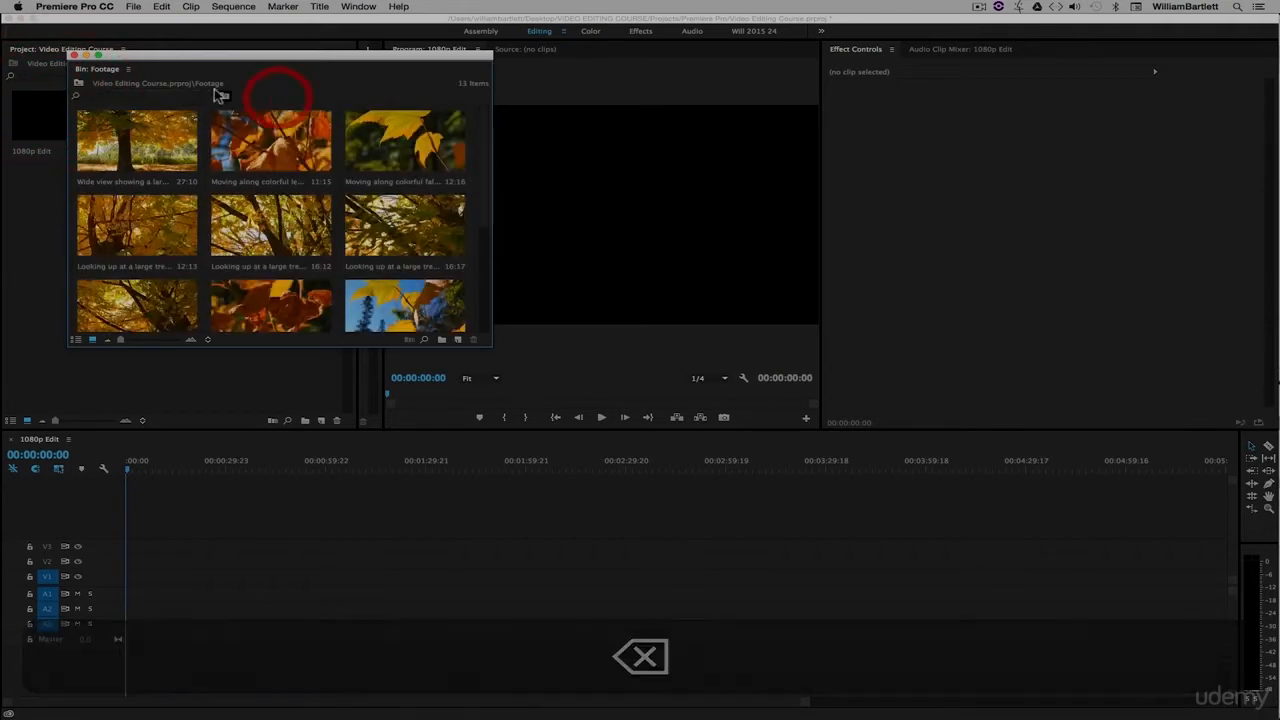
{"action": "left_click", "coordinate": [76, 57]}
Step: Add a new bin with the default name inside the Music bin and close the Music bin window
{"action": "double_click", "coordinate": [286, 116]}
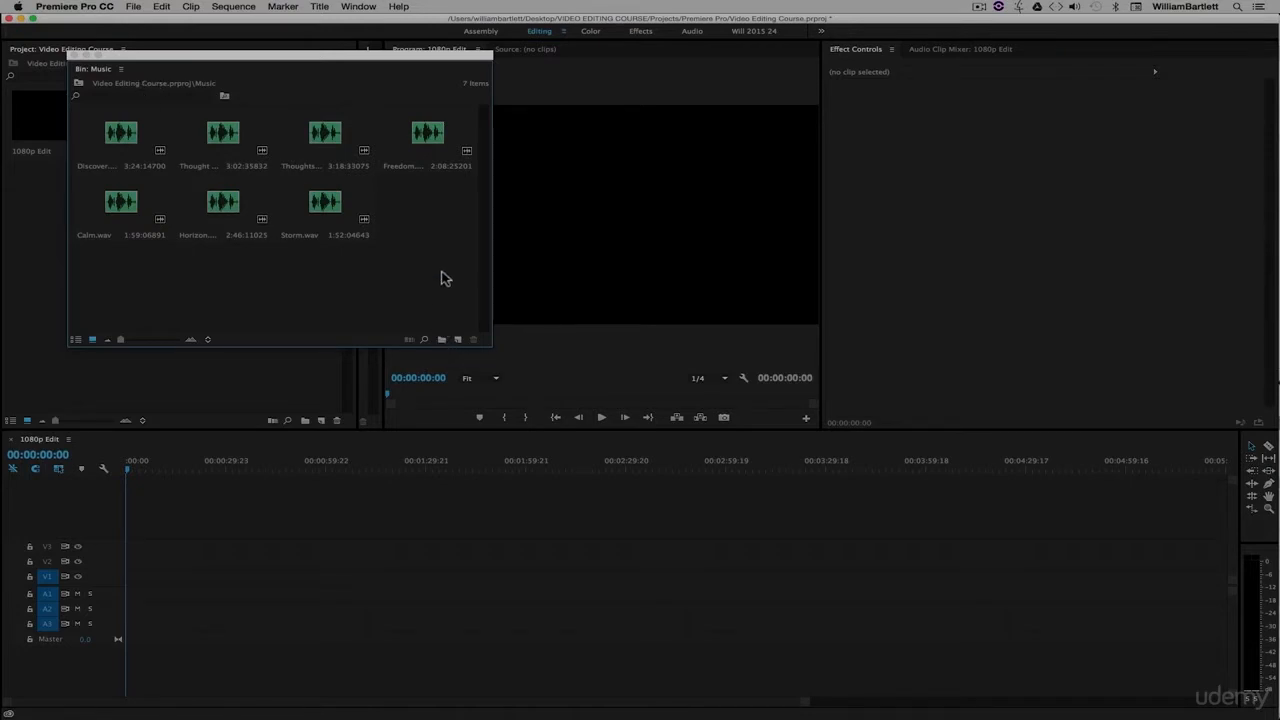
{"action": "left_click", "coordinate": [441, 340]}
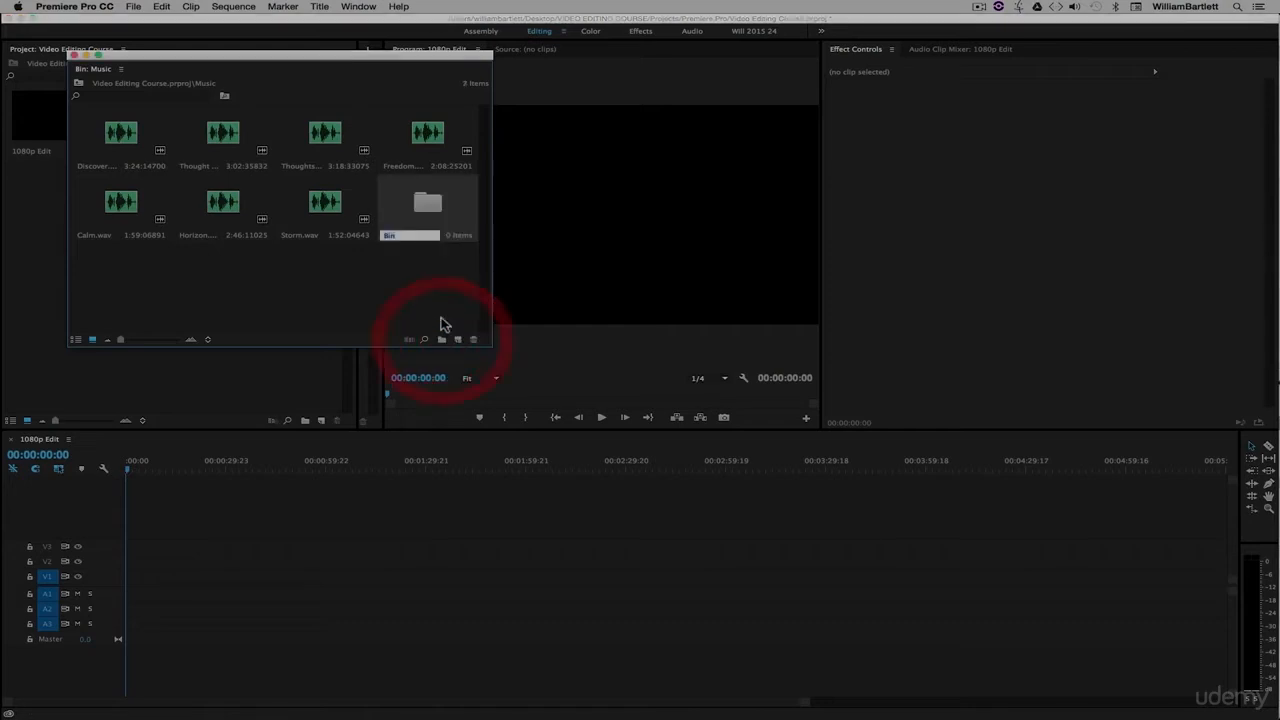
{"action": "left_click", "coordinate": [434, 284]}
{"action": "left_click", "coordinate": [74, 55]}
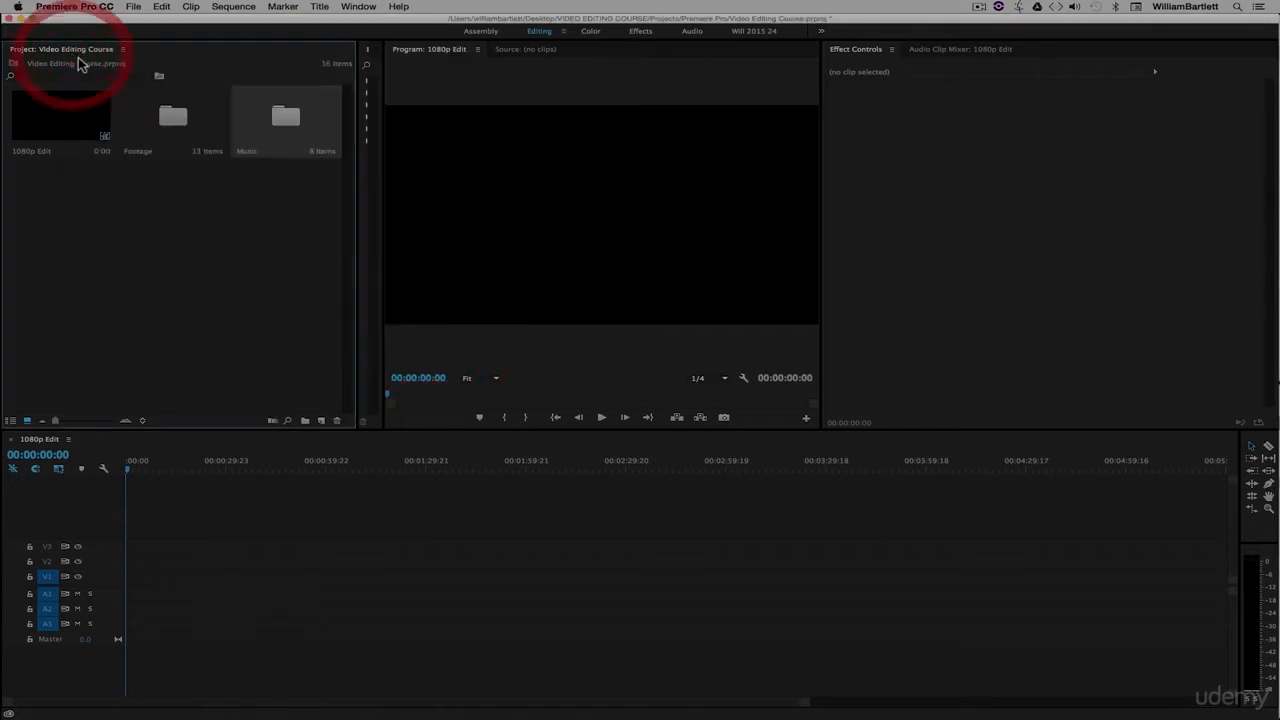
Step: Return the project to list view and look inside the bin nested in Music, closing its window again
{"action": "left_click", "coordinate": [10, 420]}
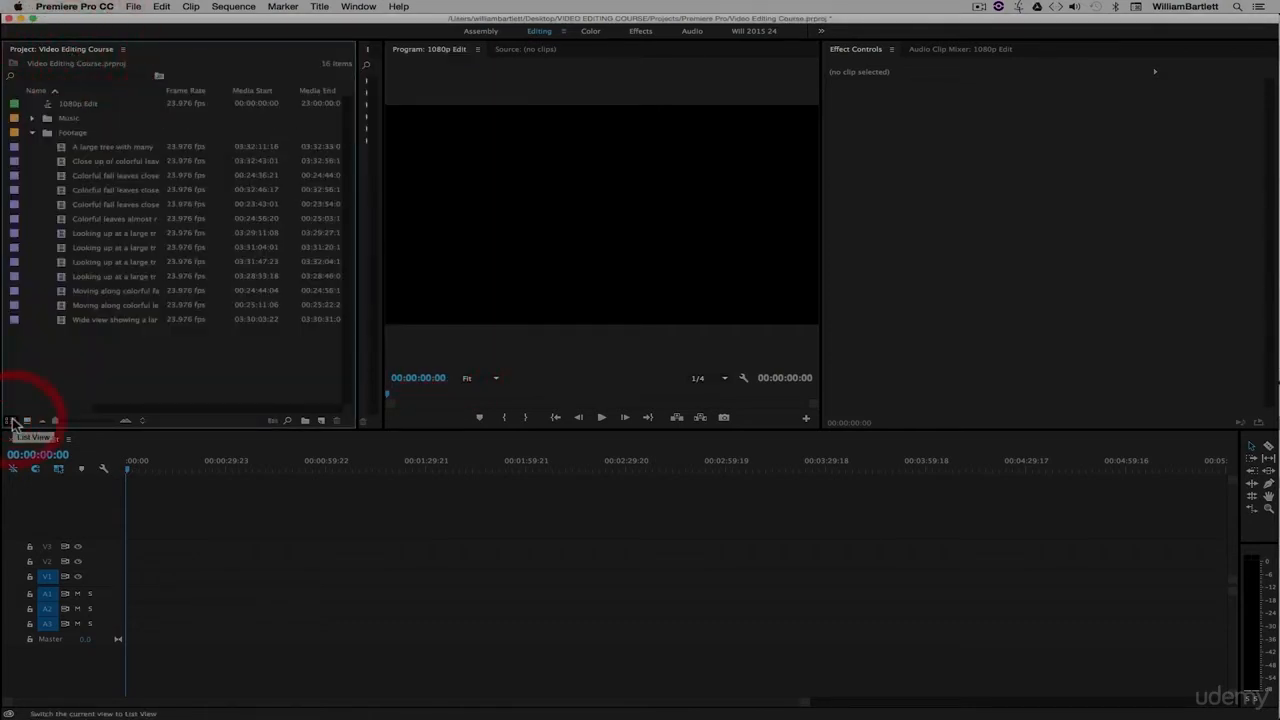
{"action": "left_click", "coordinate": [33, 133]}
{"action": "left_click", "coordinate": [31, 118]}
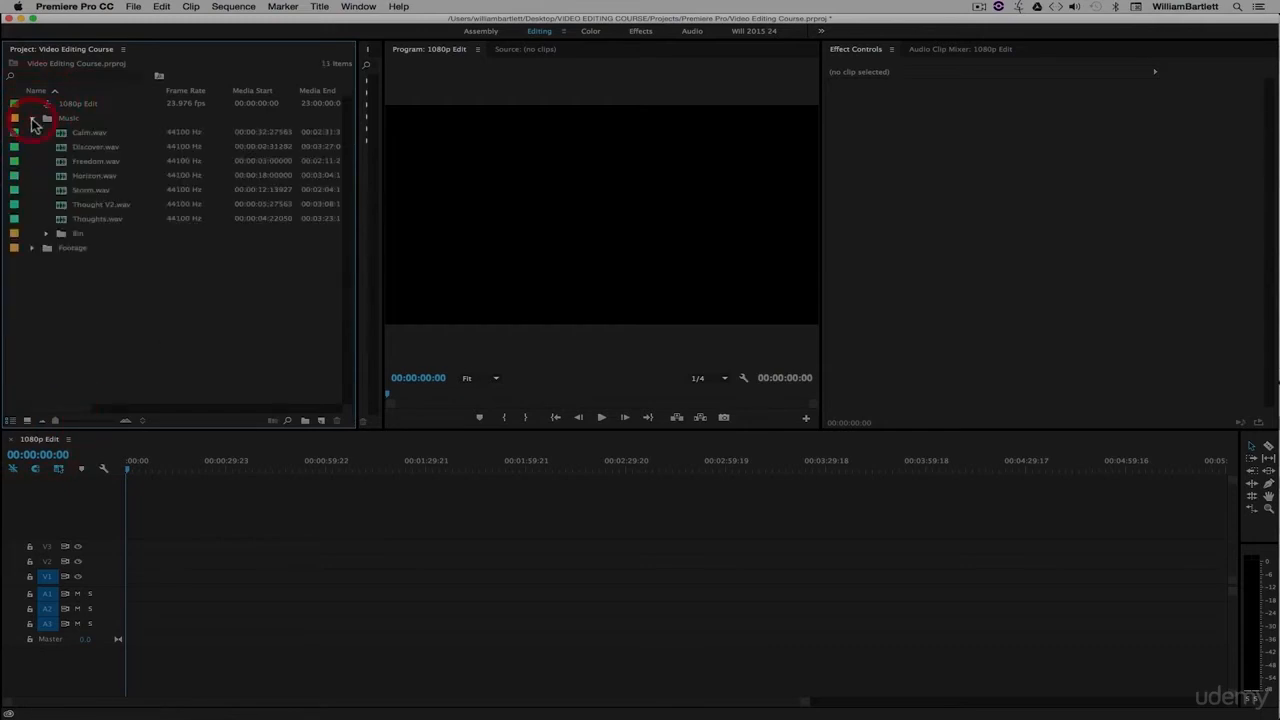
{"action": "left_click", "coordinate": [72, 235]}
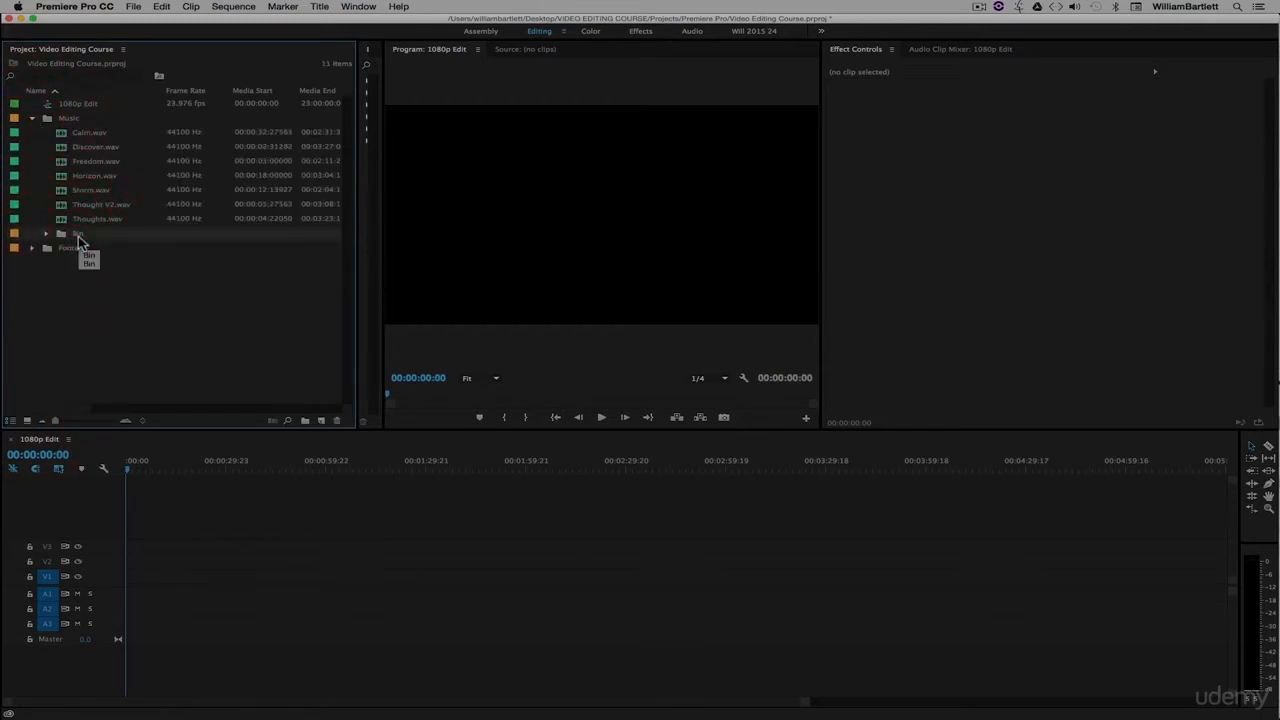
{"action": "double_click", "coordinate": [62, 233]}
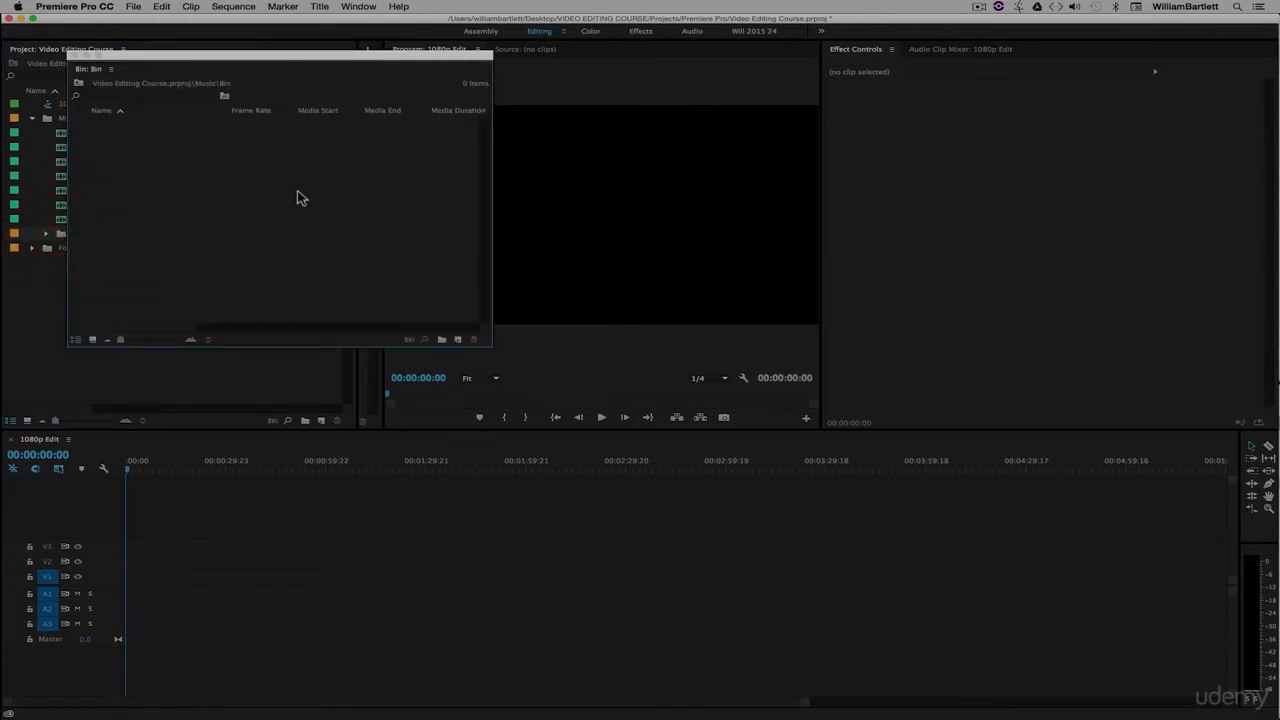
{"action": "left_click", "coordinate": [75, 53]}
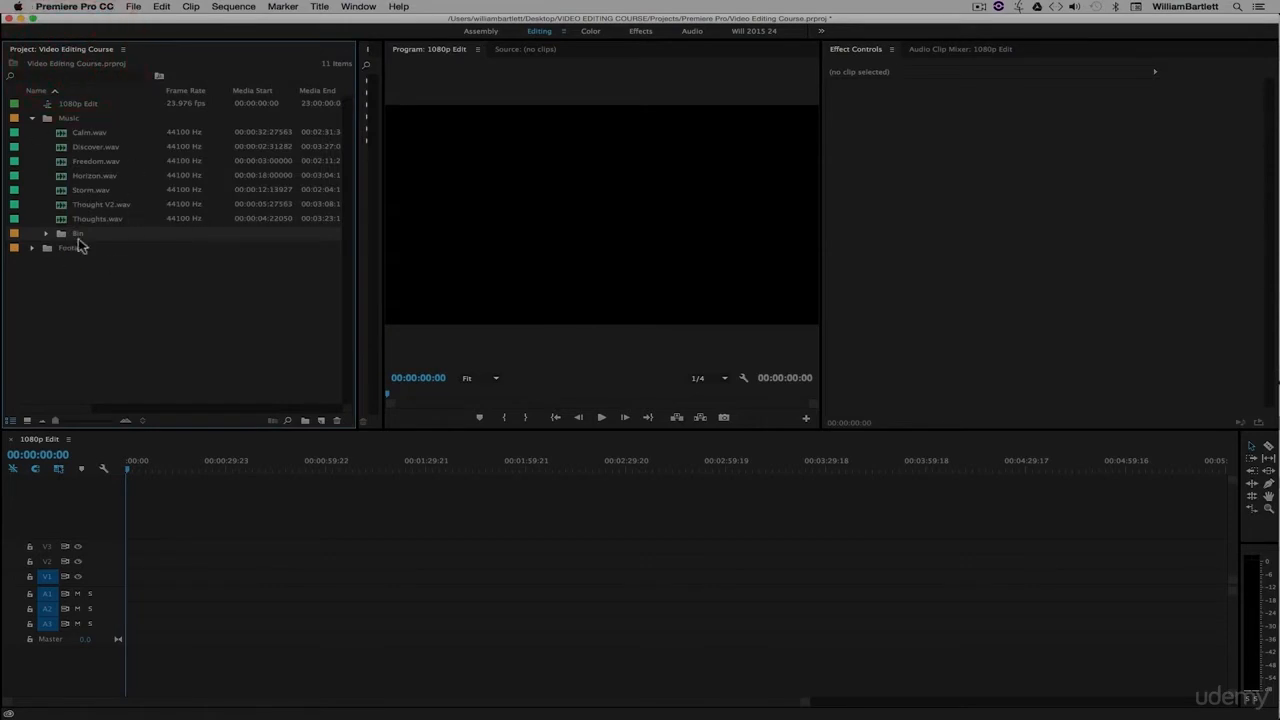
Step: Delete the empty bin nested inside the Music bin
{"action": "left_click", "coordinate": [59, 283]}
{"action": "left_click", "coordinate": [63, 234]}
{"action": "left_click", "coordinate": [338, 421]}
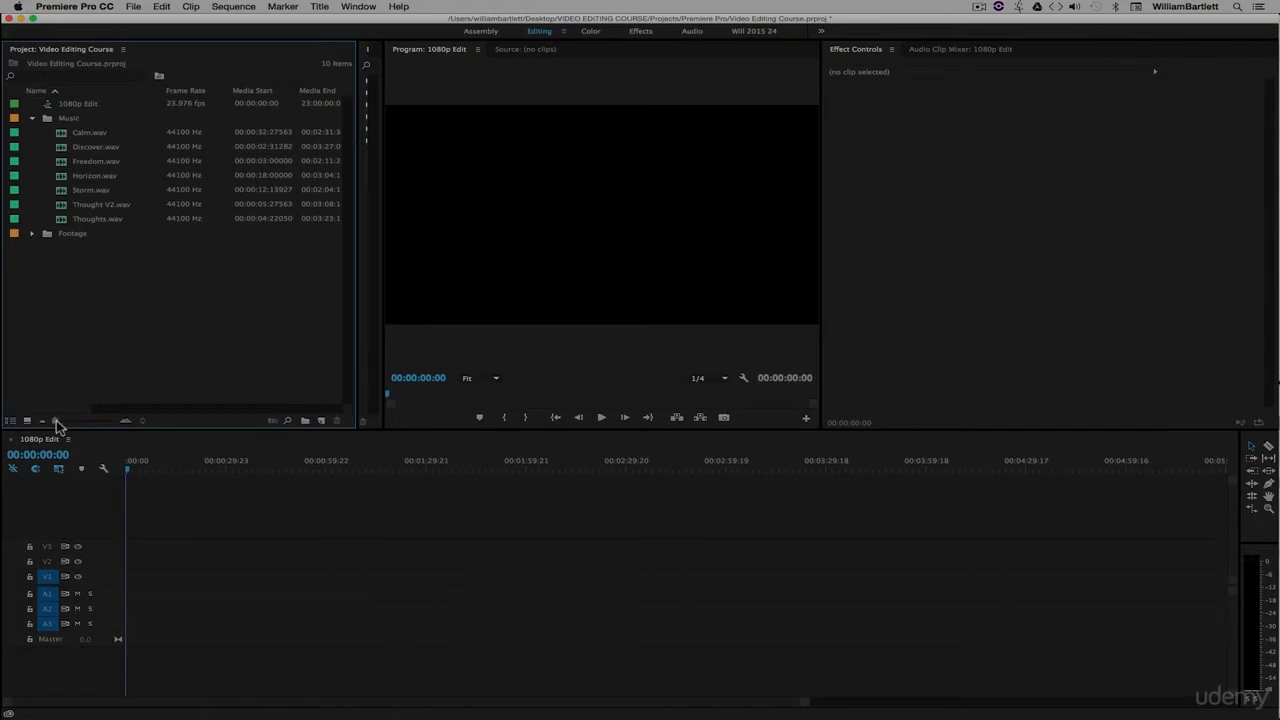
Step: Preview the project items in icon view with the thumbnail size adjusted, and return to list view
{"action": "mouse_move", "coordinate": [57, 423]}
{"action": "left_mouse_down"}
{"action": "mouse_move", "coordinate": [86, 423]}
{"action": "mouse_move", "coordinate": [50, 428]}
{"action": "left_mouse_up"}
{"action": "left_click", "coordinate": [27, 420]}
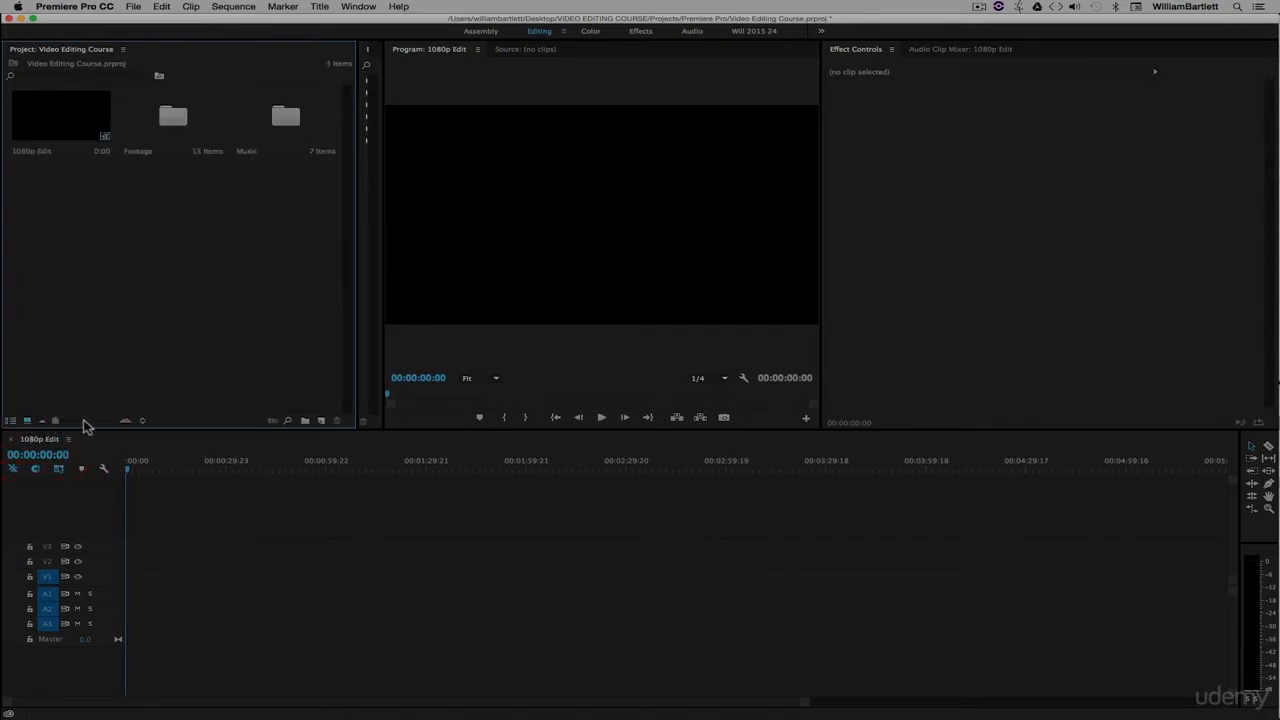
{"action": "mouse_move", "coordinate": [57, 423]}
{"action": "left_mouse_down"}
{"action": "mouse_move", "coordinate": [97, 423]}
{"action": "mouse_move", "coordinate": [33, 425]}
{"action": "left_mouse_up"}
{"action": "left_click", "coordinate": [12, 420]}
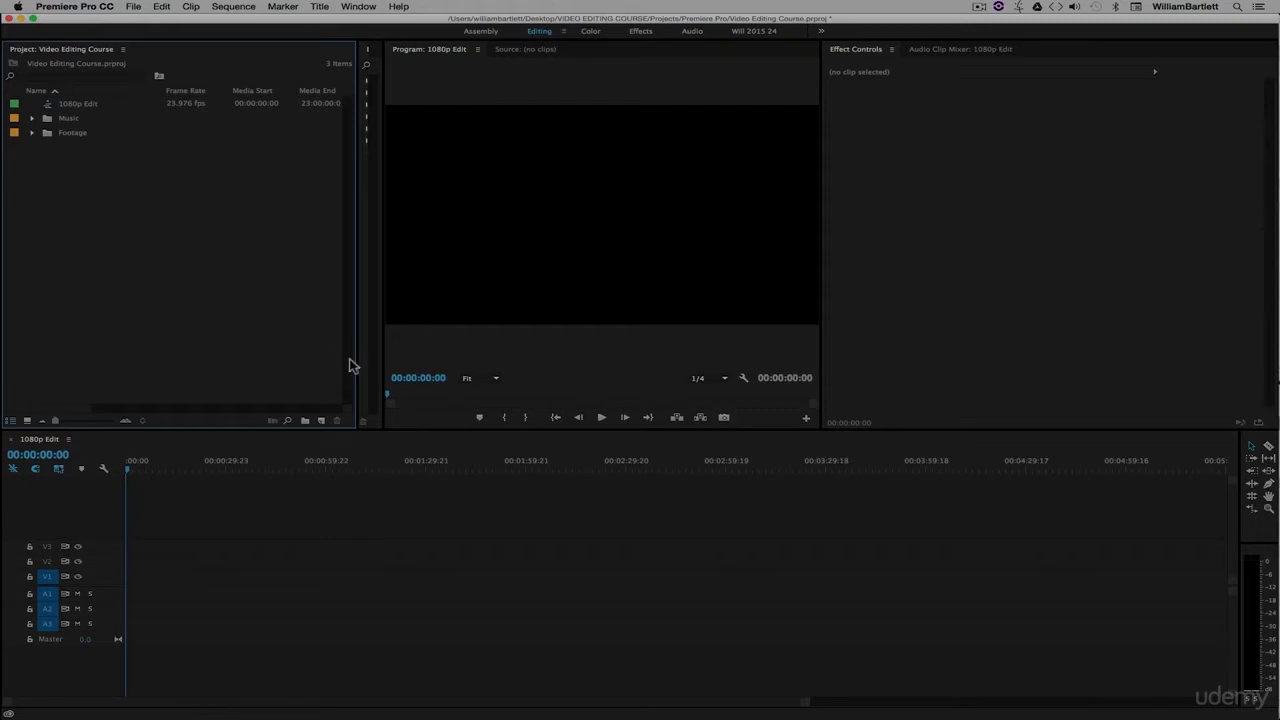
{"action": "left_click", "coordinate": [322, 422]}
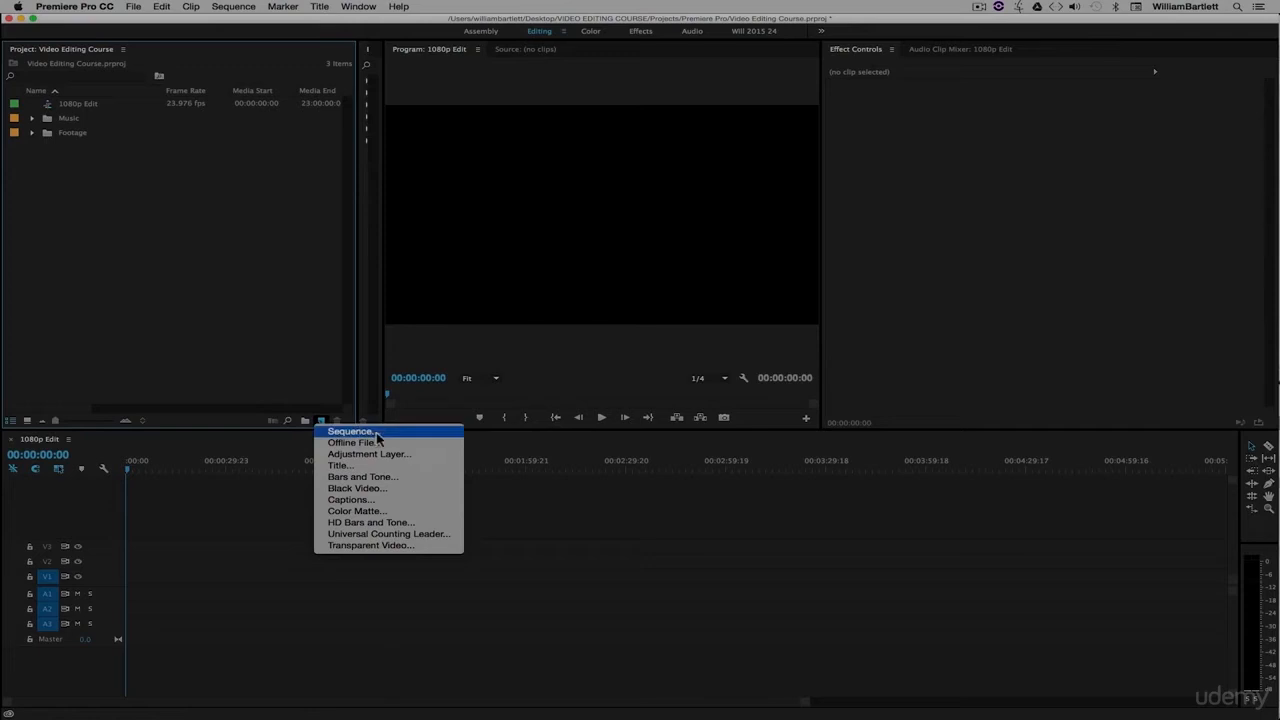
{"action": "left_click", "coordinate": [274, 352]}
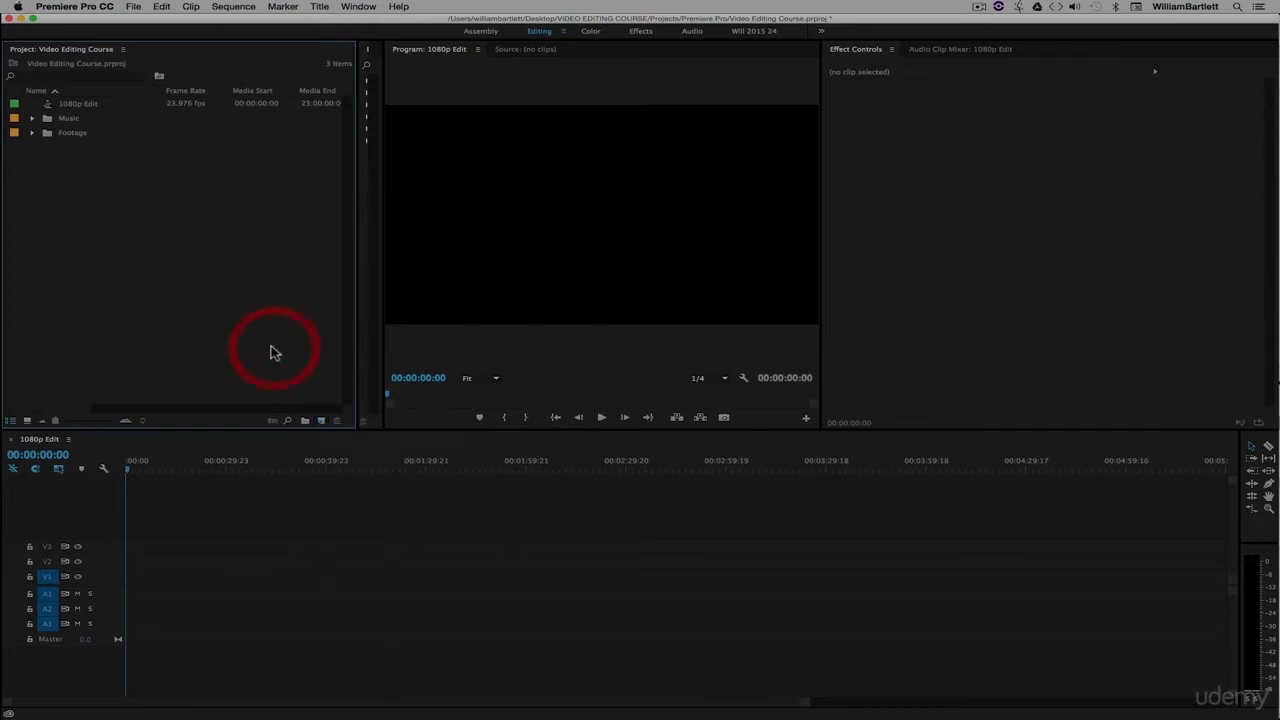
{"action": "right_click", "coordinate": [115, 211]}
{"action": "mouse_move", "coordinate": [183, 261]}
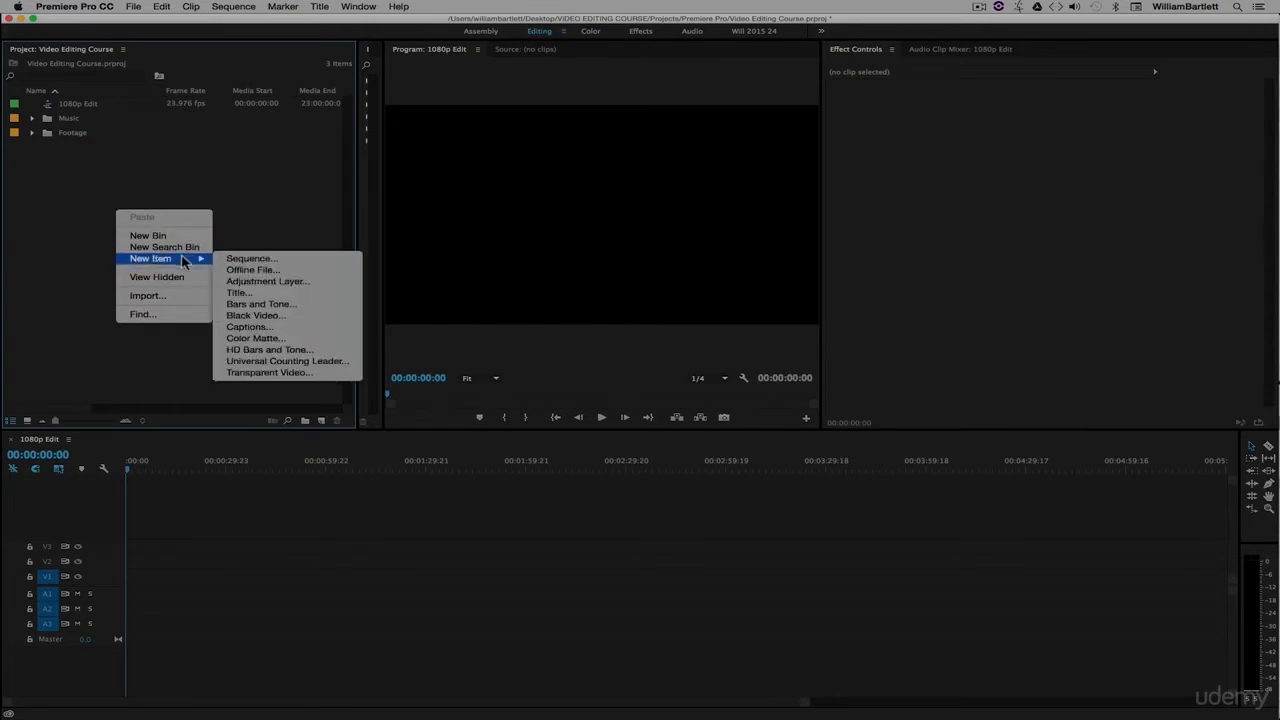
{"action": "left_click", "coordinate": [265, 227]}
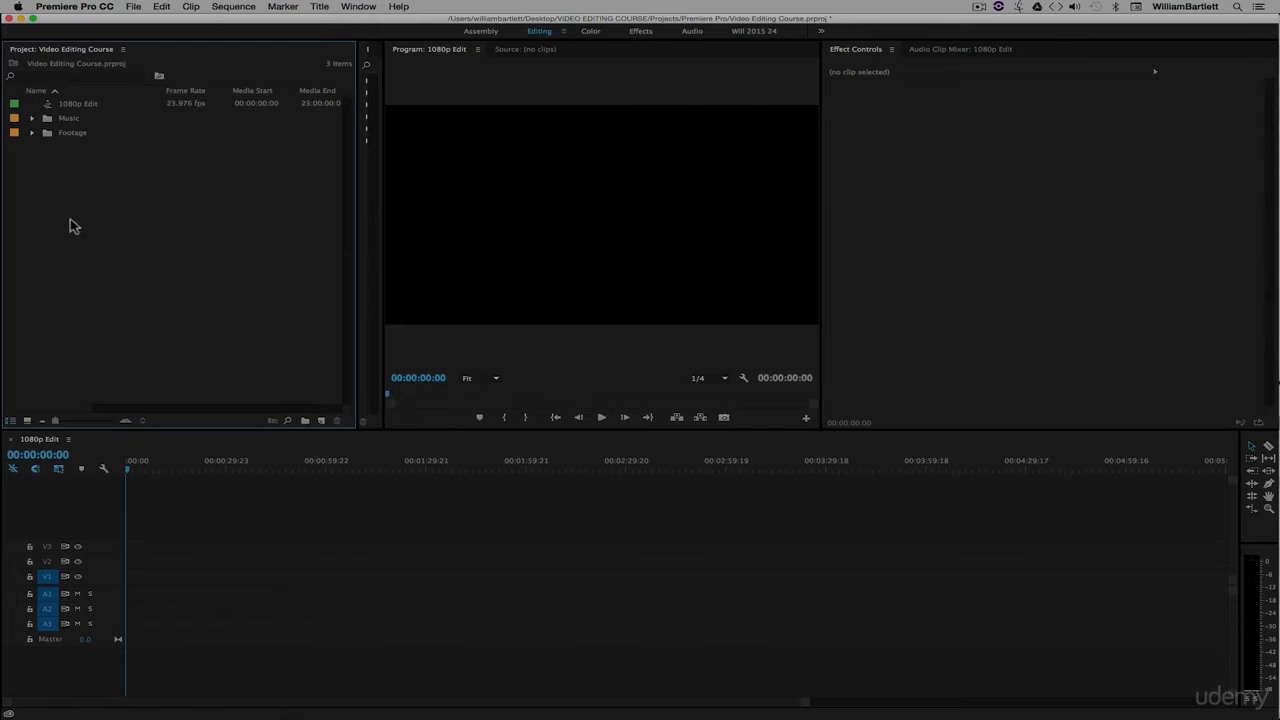
Step: Expand the Footage bin and widen the Name column to show more of the clip names
{"action": "left_click", "coordinate": [32, 133]}
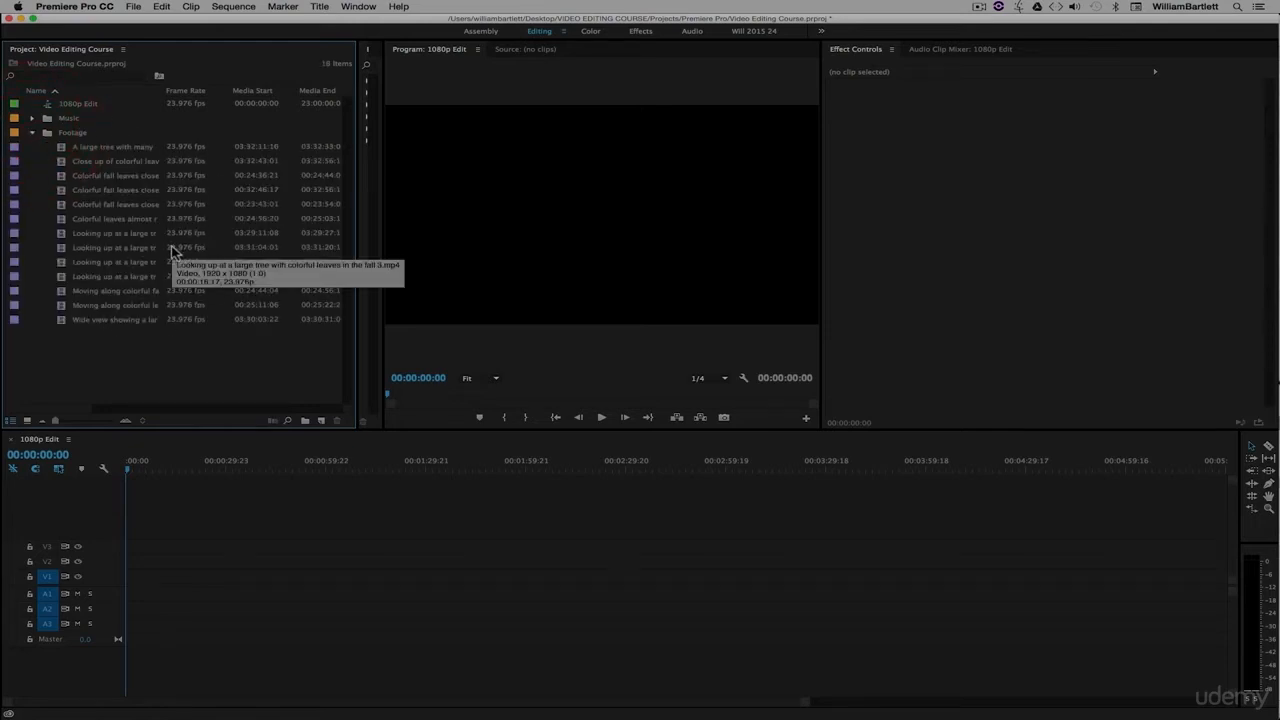
{"action": "left_click_drag", "start_coordinate": [163, 90], "coordinate": [264, 90]}
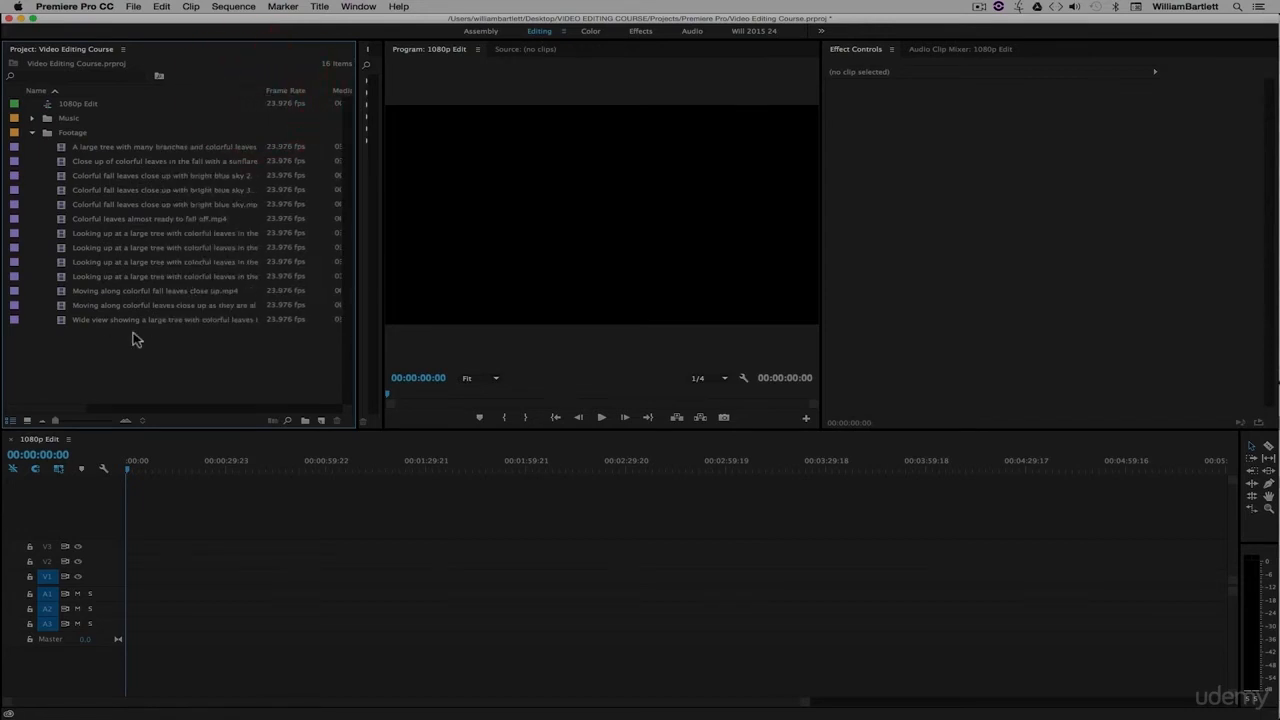
Step: Switch to Finder and create a new folder named "card 1" inside the Footage folder
{"action": "key", "text": "super+Tab"}
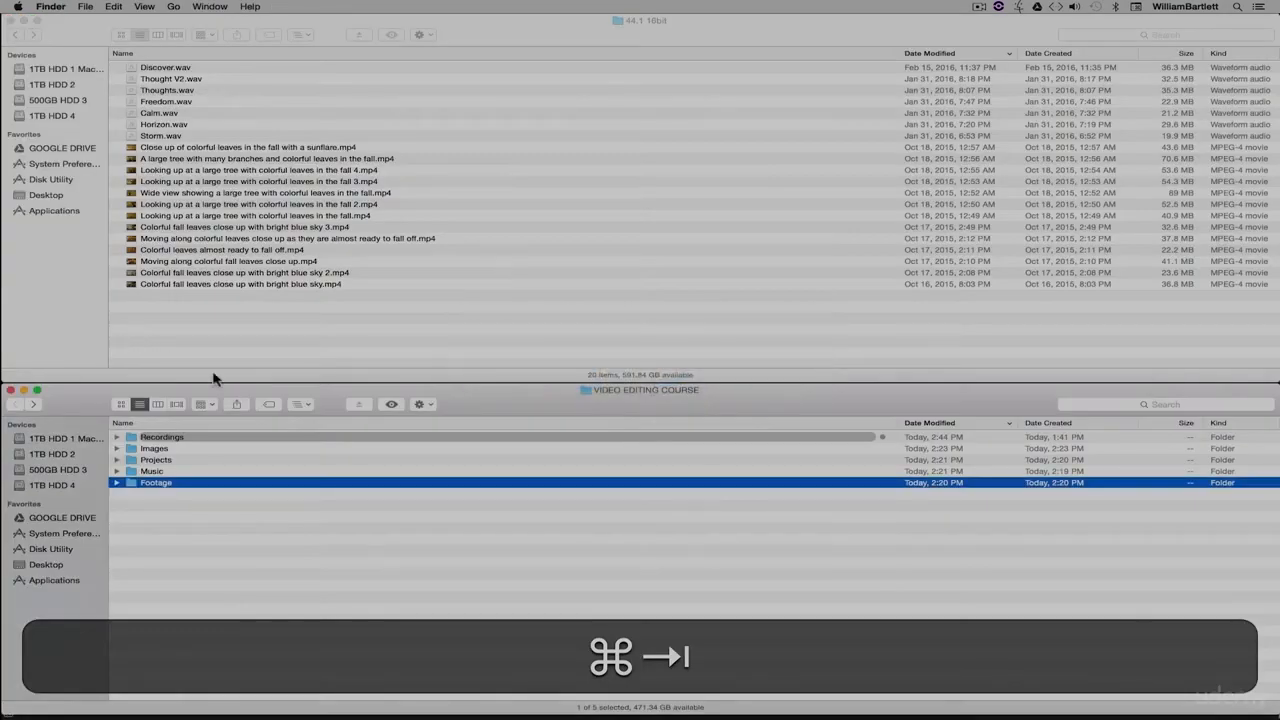
{"action": "left_click", "coordinate": [186, 528]}
{"action": "double_click", "coordinate": [150, 483]}
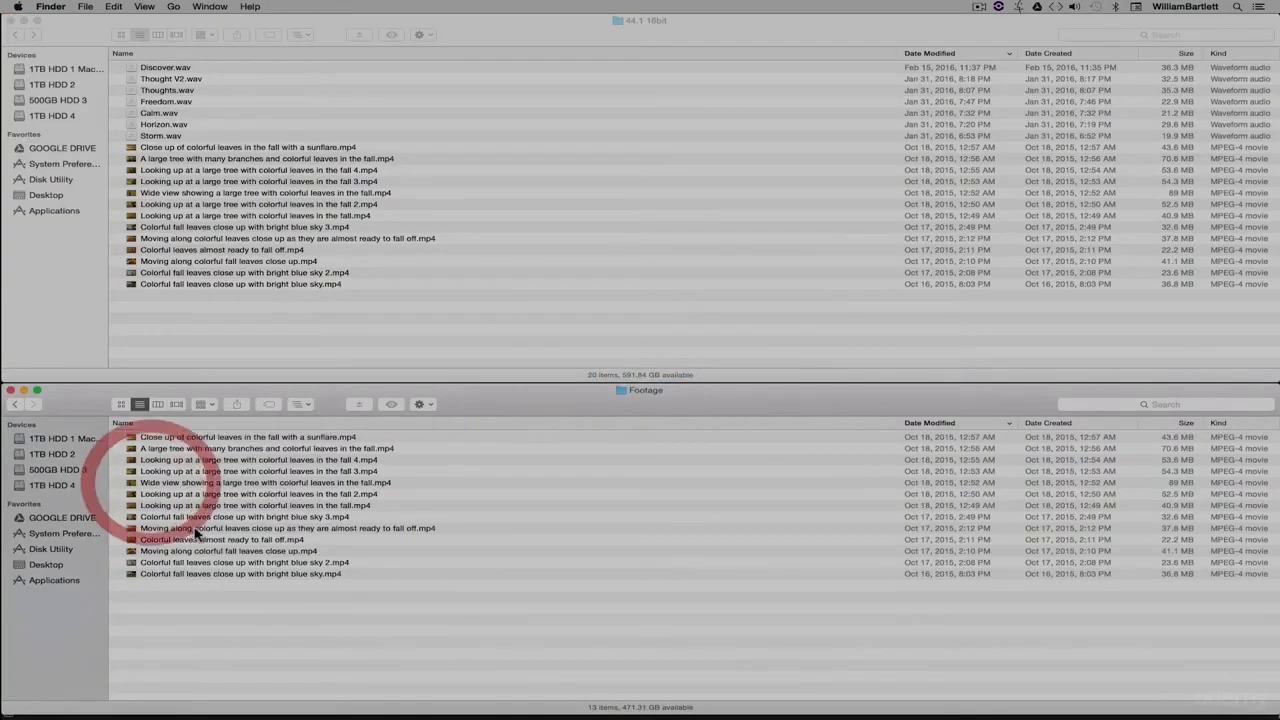
{"action": "right_click", "coordinate": [182, 607]}
{"action": "left_click", "coordinate": [205, 521]}
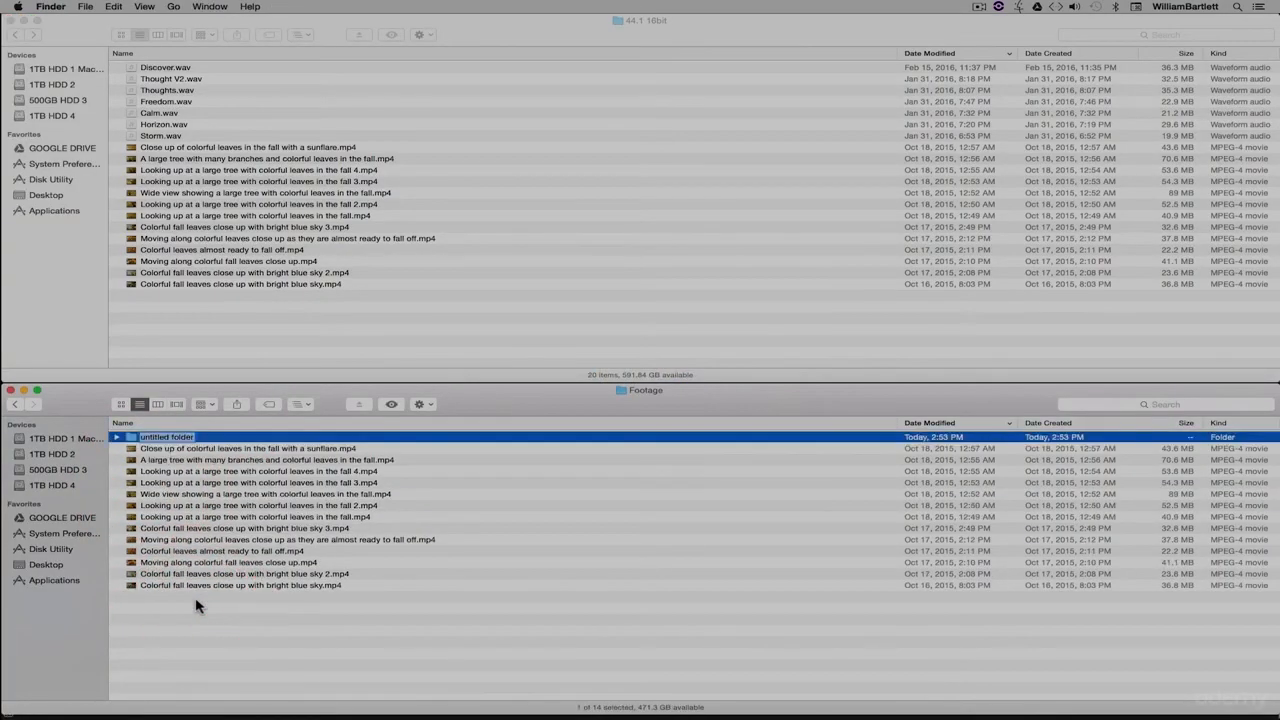
{"action": "type", "text": "card 1"}
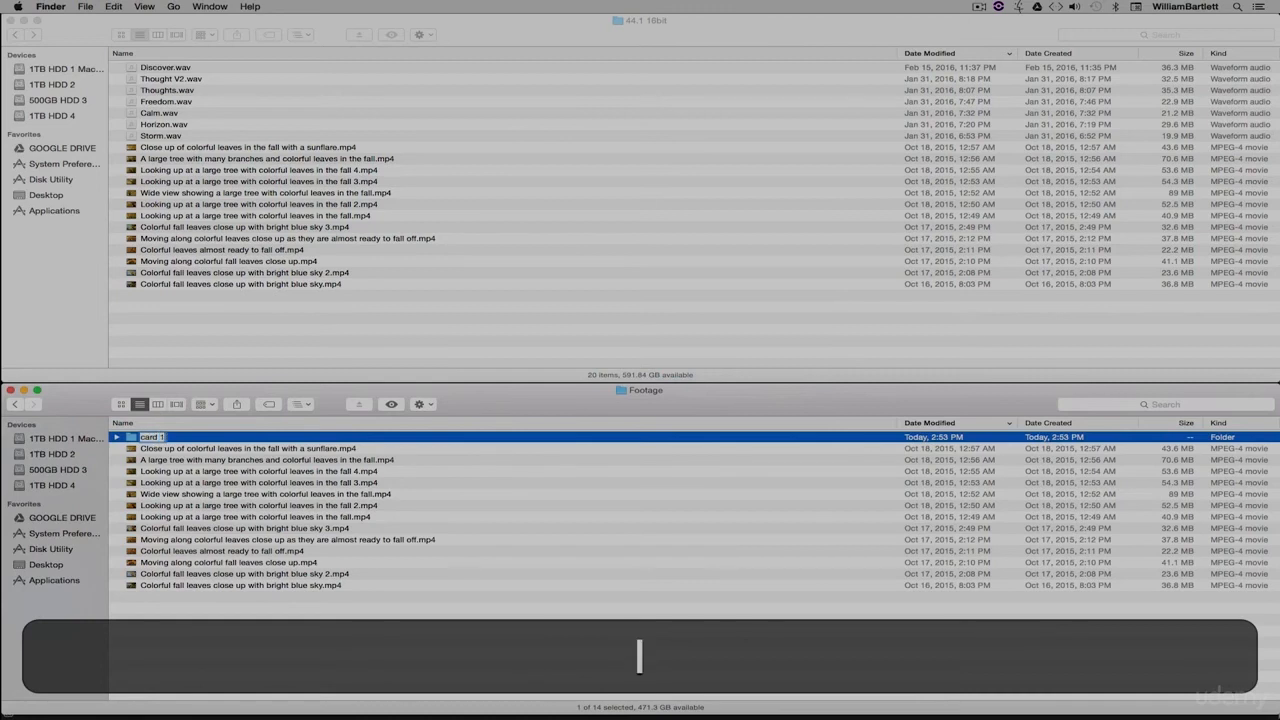
{"action": "left_click", "coordinate": [222, 632]}
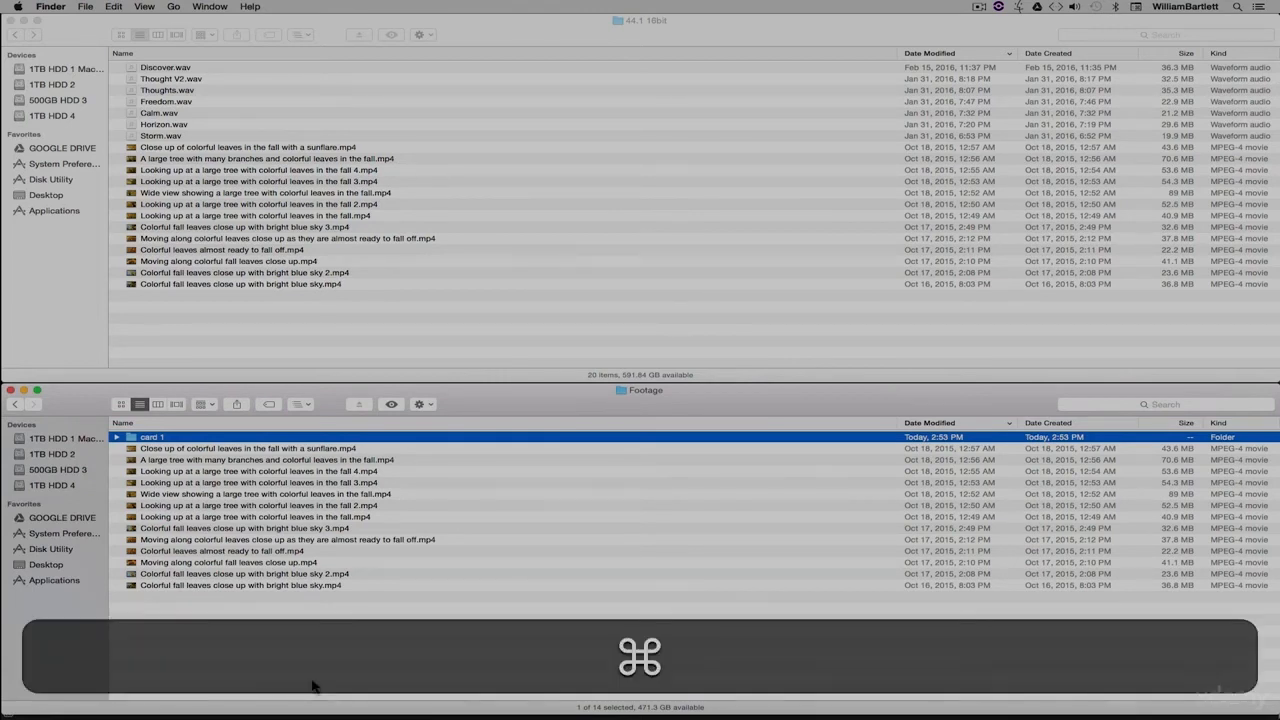
Step: Switch back to Premiere Pro and make the "A large tree", "Colorful leaves almost ready to fall off.mp4" and last "Looking up at a large tree" clips offline
{"action": "key", "text": "super+Tab"}
{"action": "left_click", "coordinate": [151, 328]}
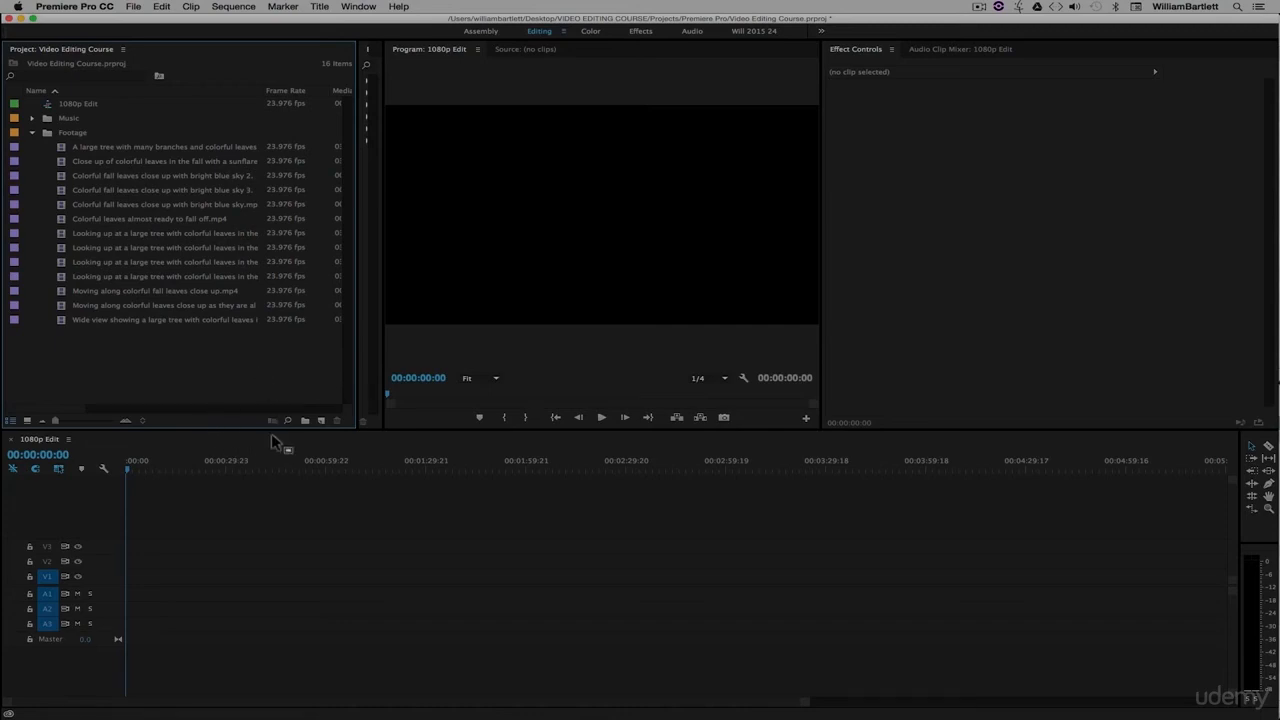
{"action": "left_click", "coordinate": [153, 354]}
{"action": "left_click", "coordinate": [139, 146]}
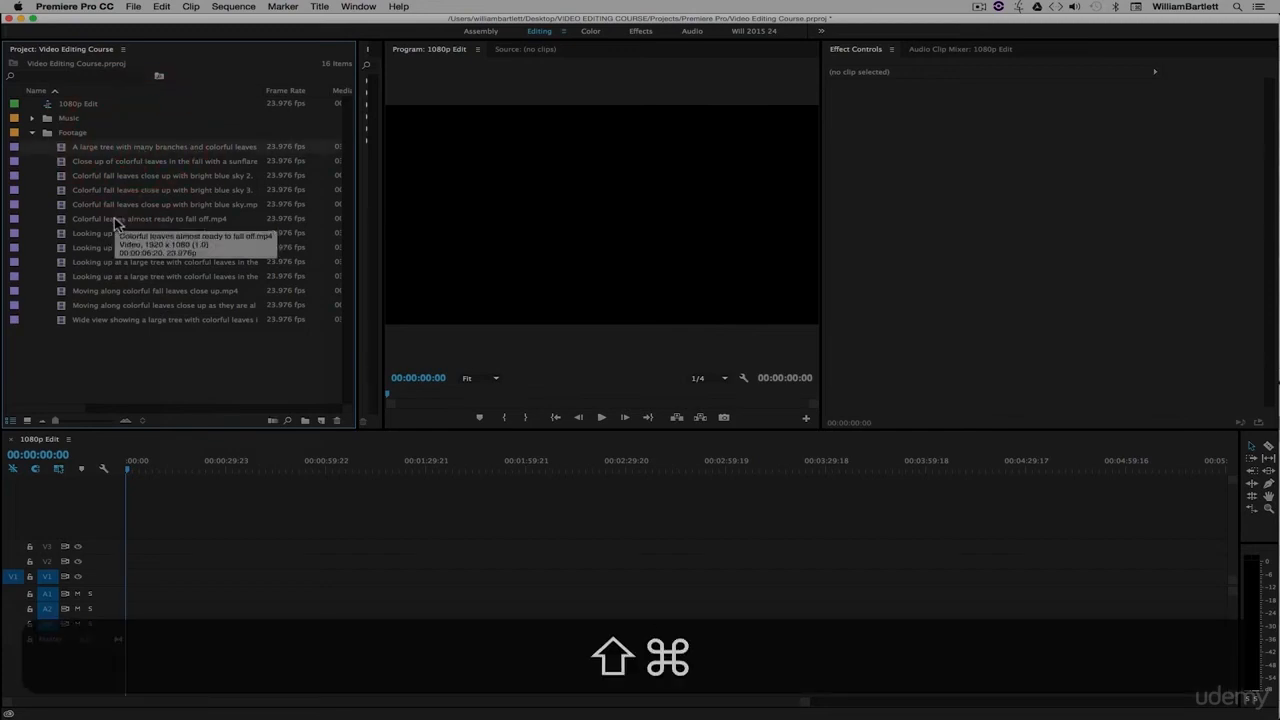
{"action": "left_click", "coordinate": [113, 220], "text": "super"}
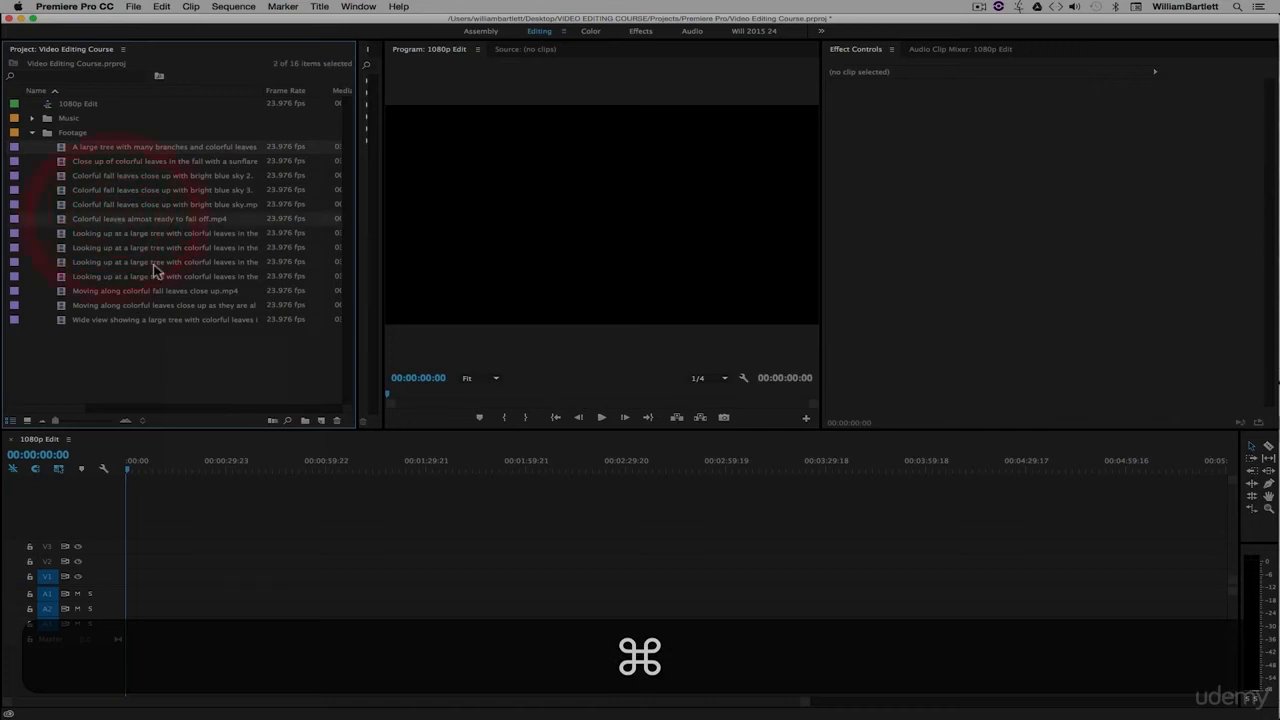
{"action": "left_click", "coordinate": [104, 274], "text": "super"}
{"action": "right_click", "coordinate": [148, 283]}
{"action": "left_click", "coordinate": [204, 498]}
{"action": "key", "text": "Return"}
{"action": "left_click", "coordinate": [131, 349]}
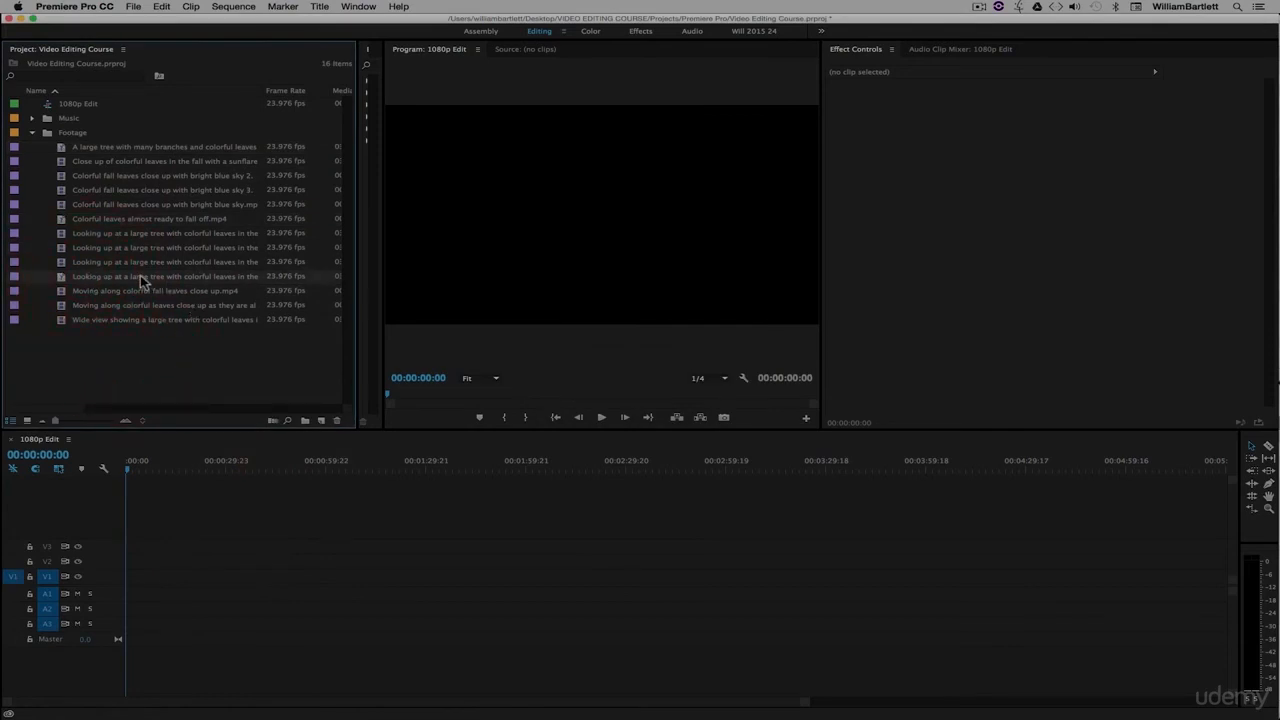
{"action": "left_click", "coordinate": [129, 362]}
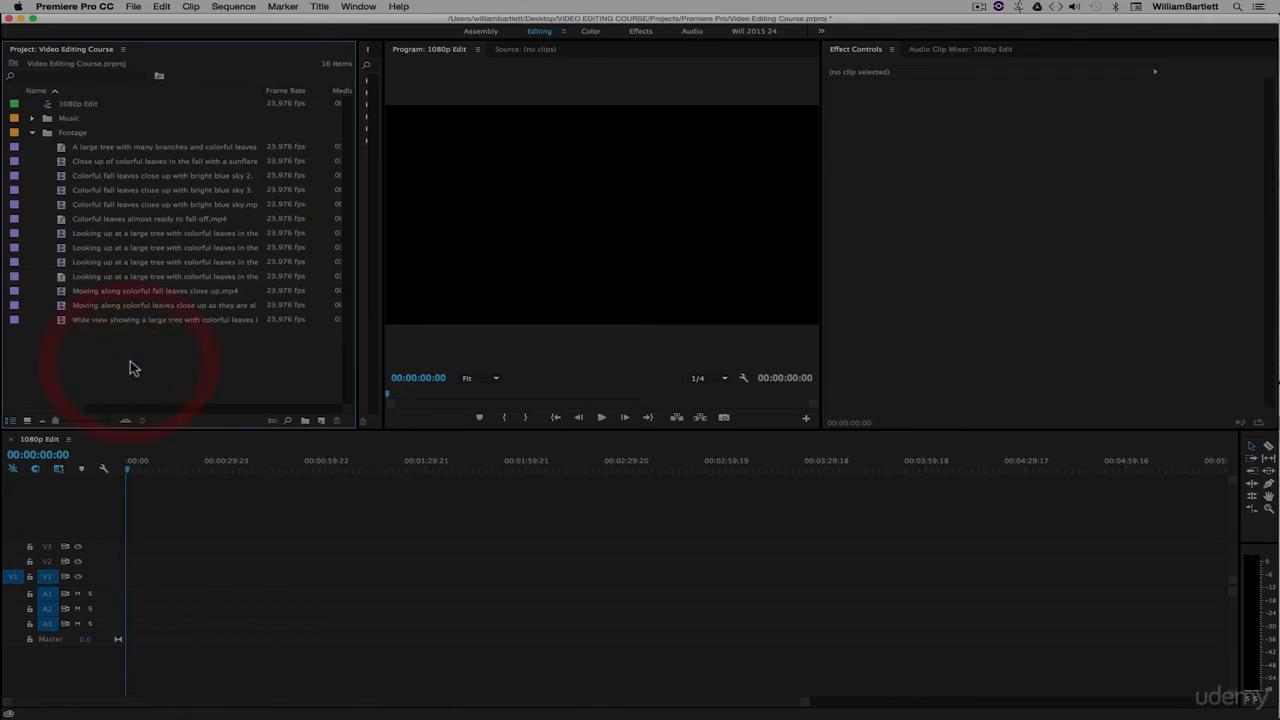
Step: Open Link Media for the offline "A large tree with many branches" clip, enlarge the dialog and start locating its file
{"action": "left_click", "coordinate": [74, 134]}
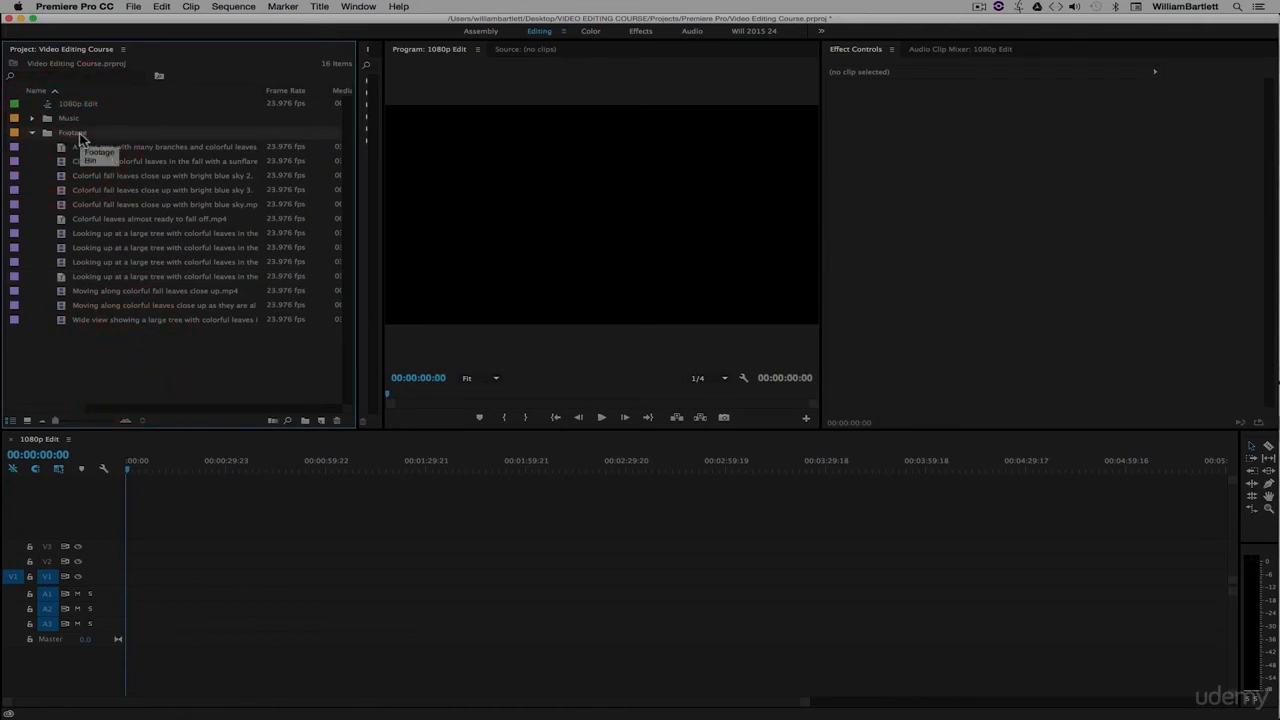
{"action": "right_click", "coordinate": [92, 150]}
{"action": "left_click", "coordinate": [206, 420]}
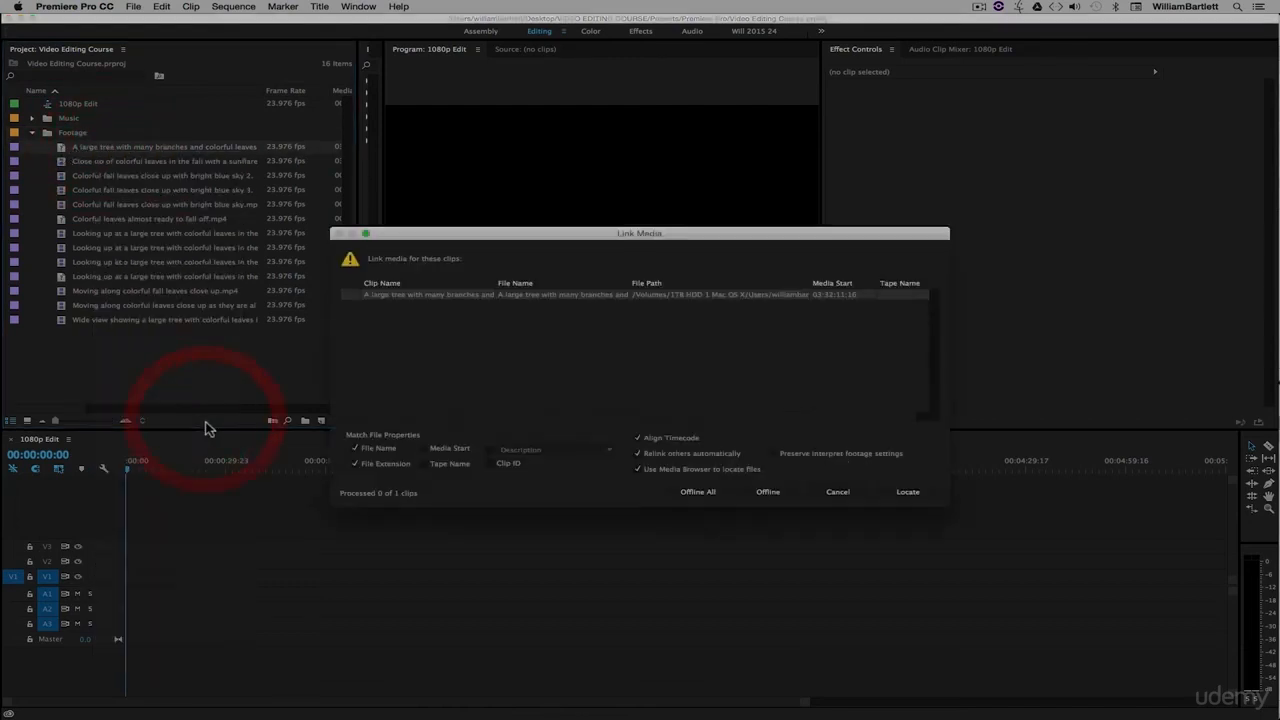
{"action": "left_click_drag", "start_coordinate": [950, 507], "coordinate": [1022, 620]}
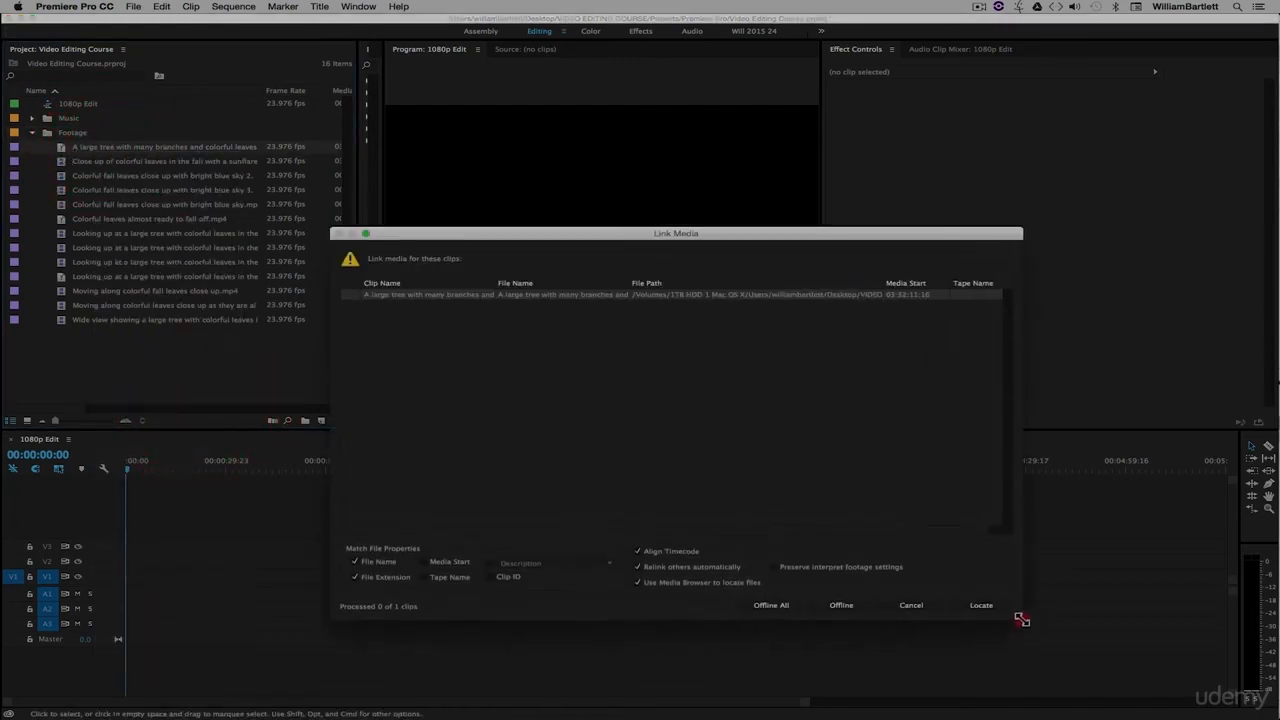
{"action": "left_click", "coordinate": [982, 606]}
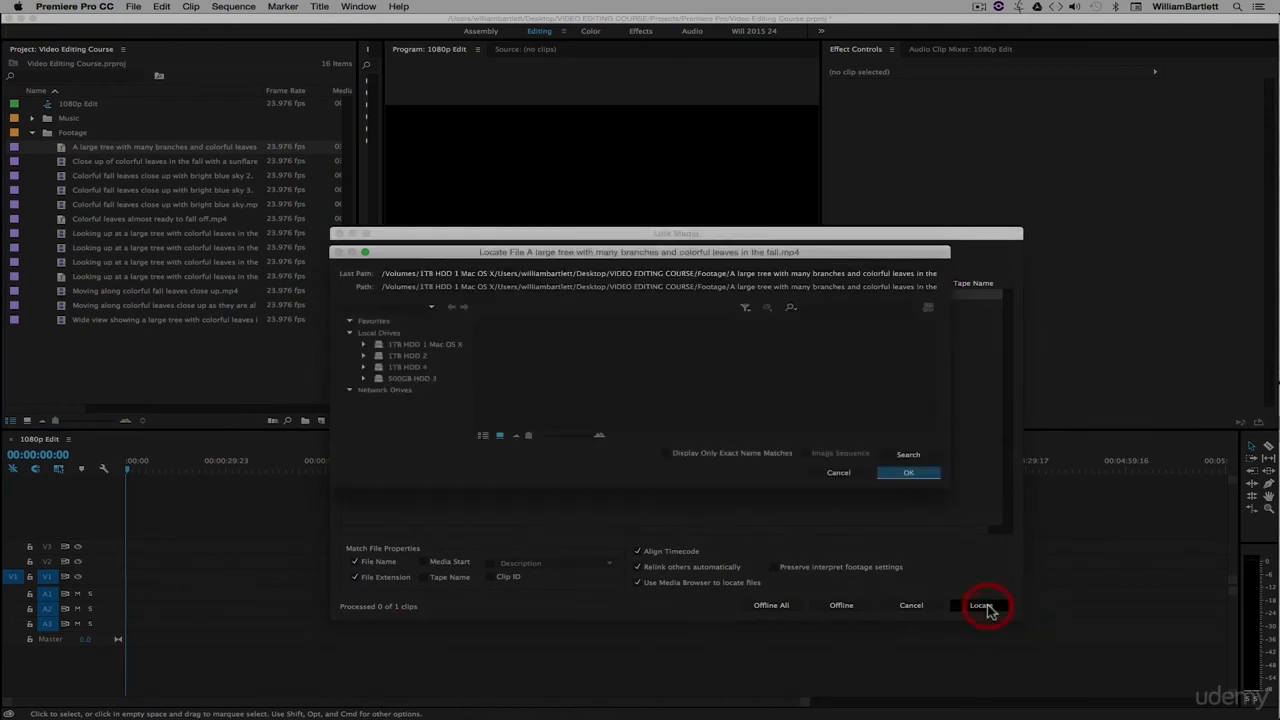
Step: Enlarge the file browser, display only exact name matches and relink the clip to its matching file in the Footage folder
{"action": "left_click_drag", "start_coordinate": [543, 246], "coordinate": [515, 205]}
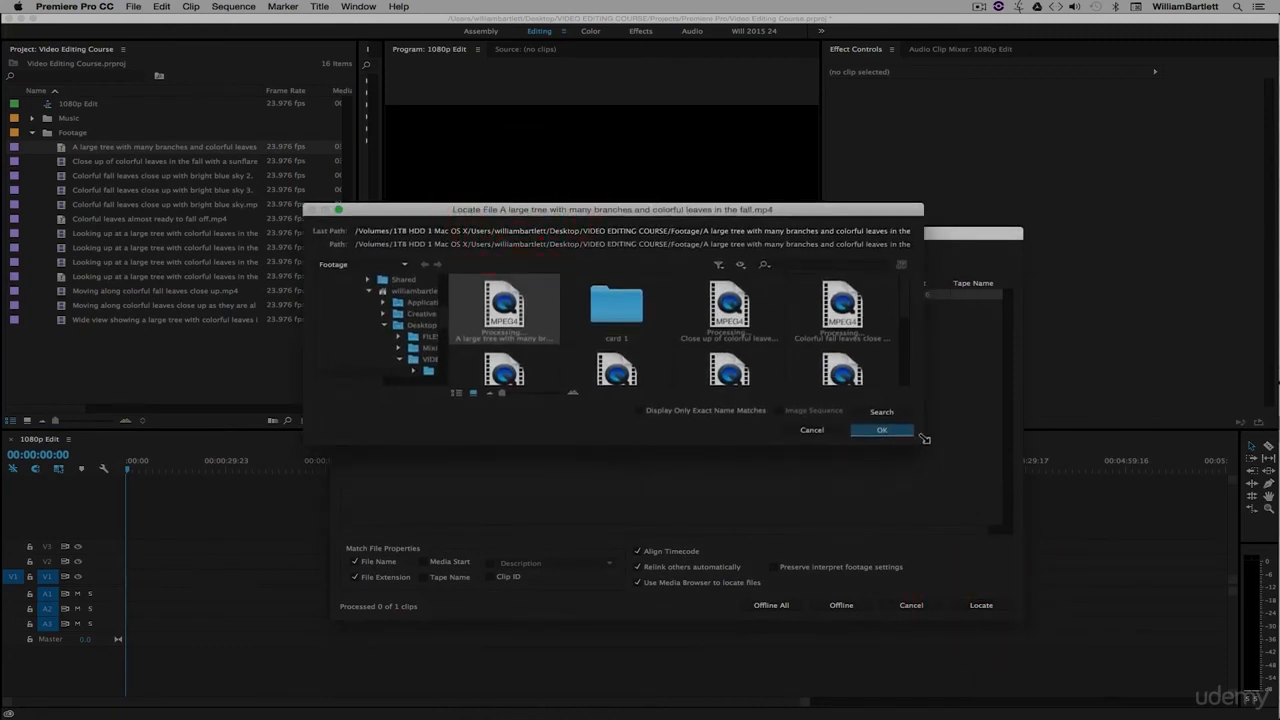
{"action": "left_click_drag", "start_coordinate": [941, 468], "coordinate": [1072, 631]}
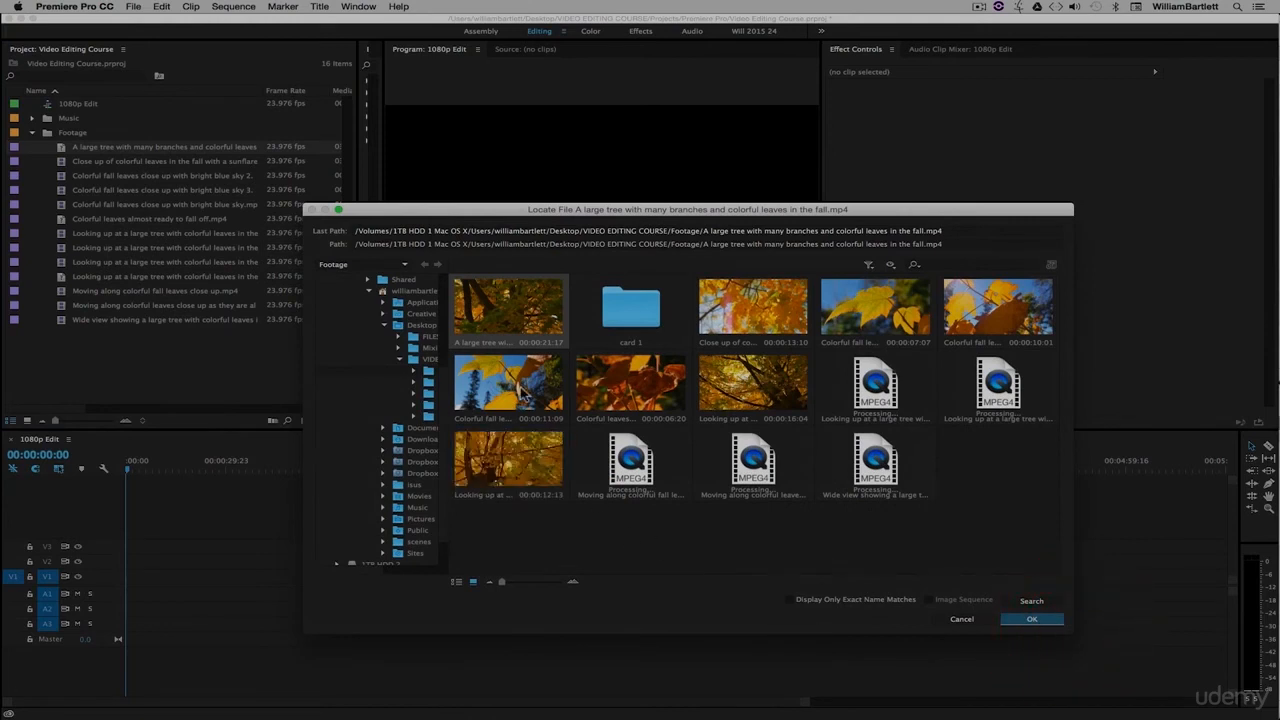
{"action": "left_click", "coordinate": [790, 600]}
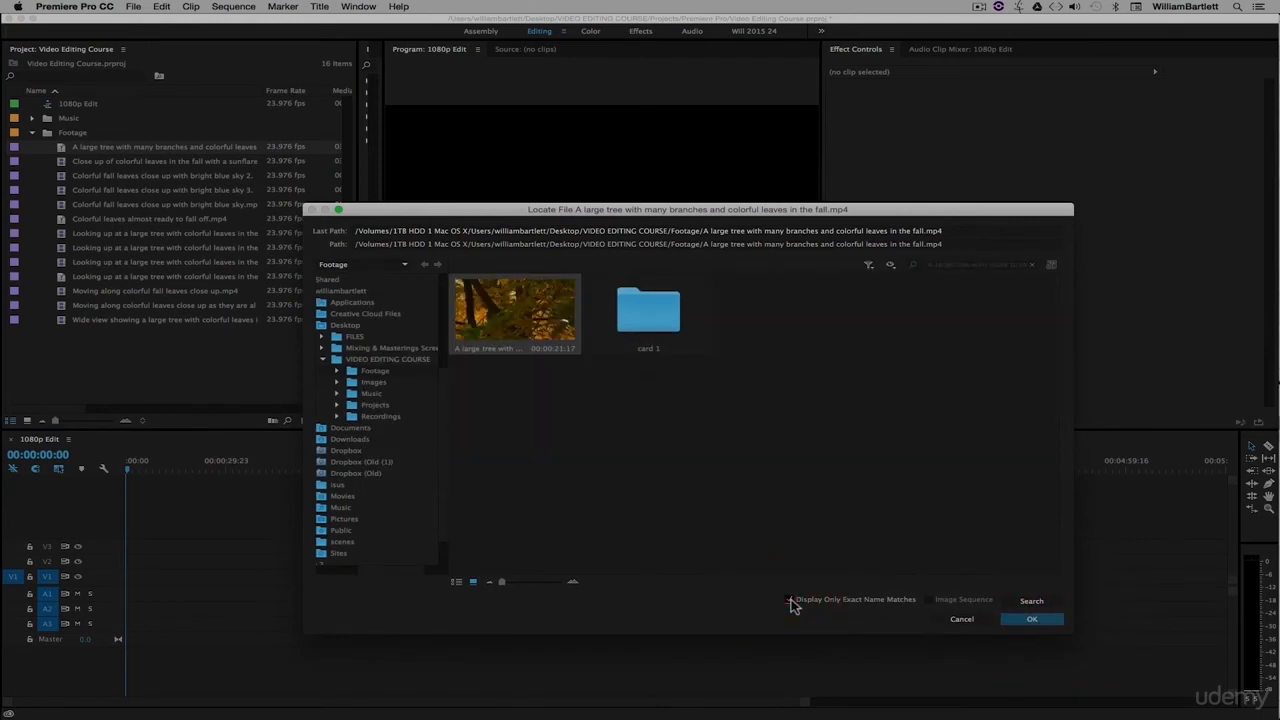
{"action": "left_click", "coordinate": [552, 407]}
{"action": "left_click", "coordinate": [525, 322]}
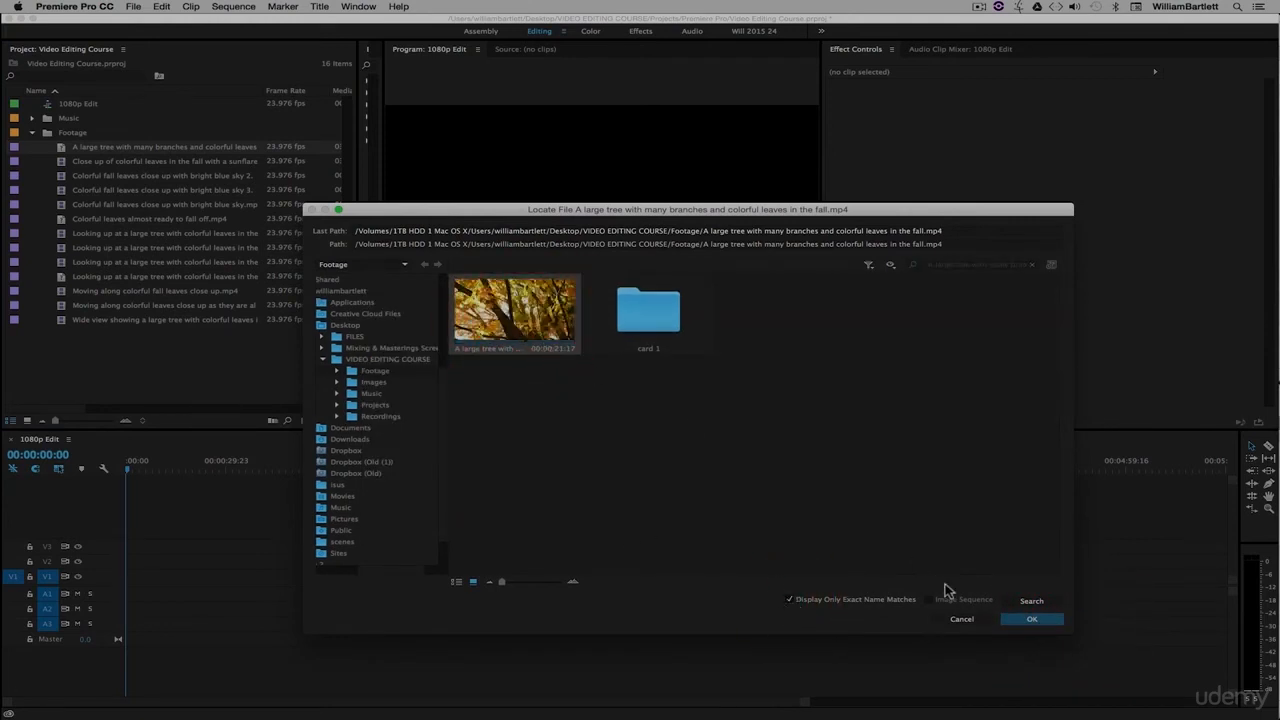
{"action": "left_click", "coordinate": [1017, 622]}
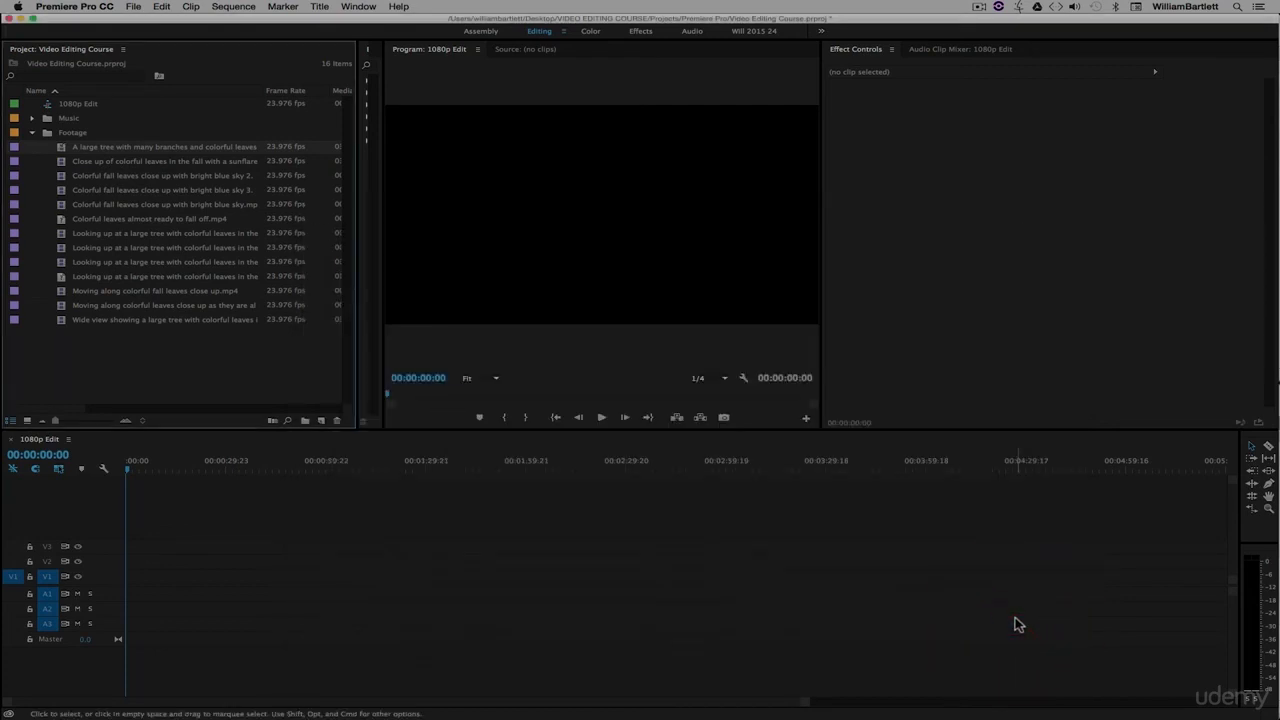
Step: Relink the two remaining offline clips together by locating "Colorful leaves almost ready to fall off.mp4" in the Footage folder
{"action": "left_click", "coordinate": [226, 378]}
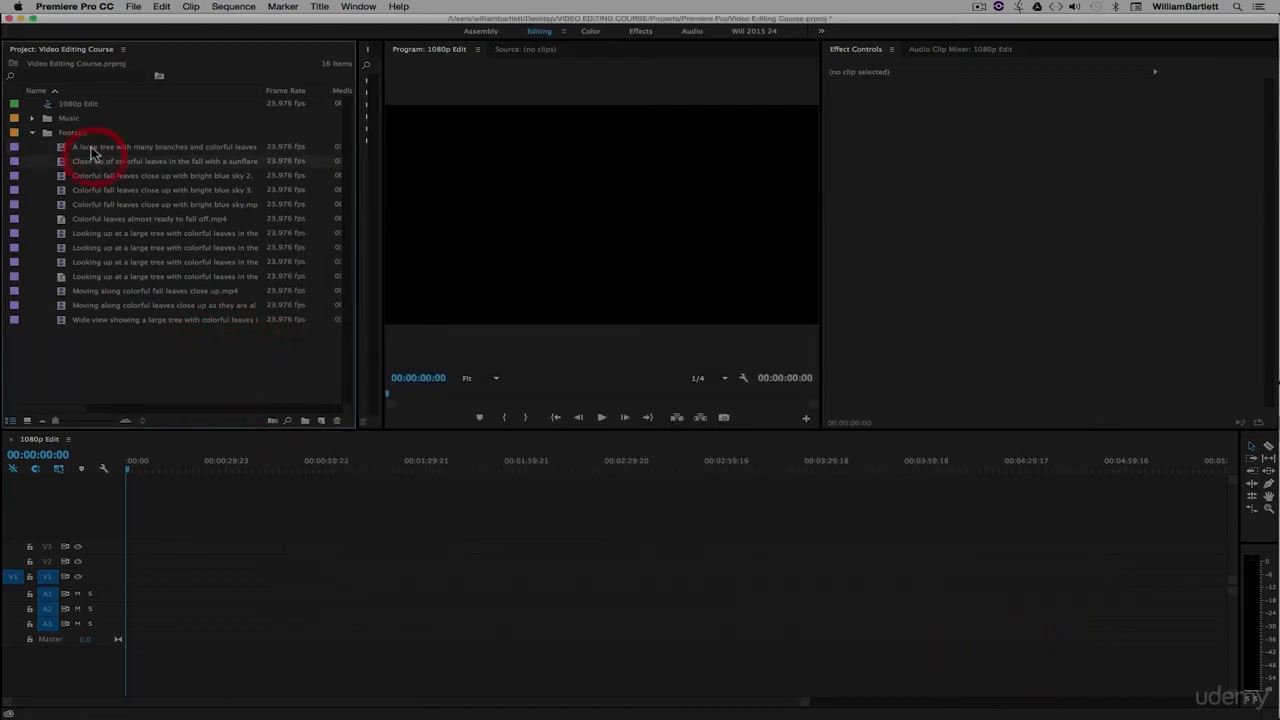
{"action": "right_click", "coordinate": [62, 276]}
{"action": "left_click", "coordinate": [38, 366]}
{"action": "left_click", "coordinate": [108, 354]}
{"action": "left_click", "coordinate": [80, 277]}
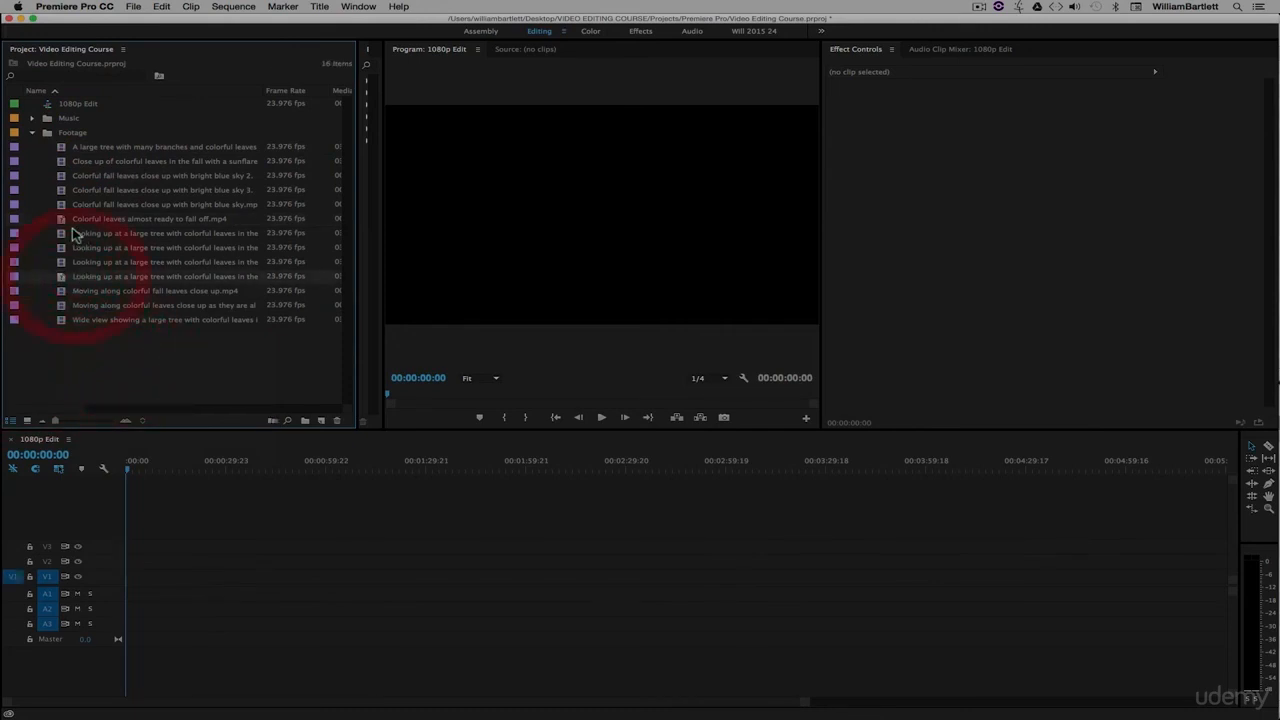
{"action": "left_click", "coordinate": [72, 220], "text": "super"}
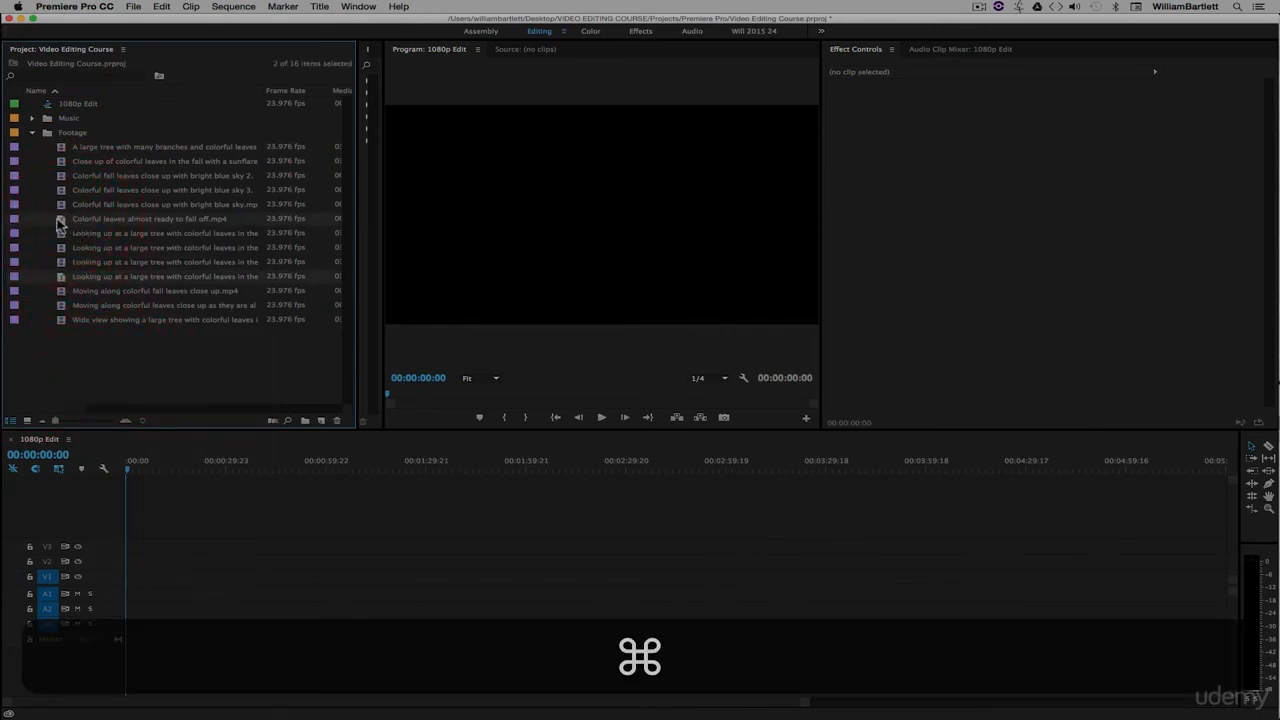
{"action": "right_click", "coordinate": [60, 222]}
{"action": "left_click", "coordinate": [181, 431]}
{"action": "left_click", "coordinate": [981, 606]}
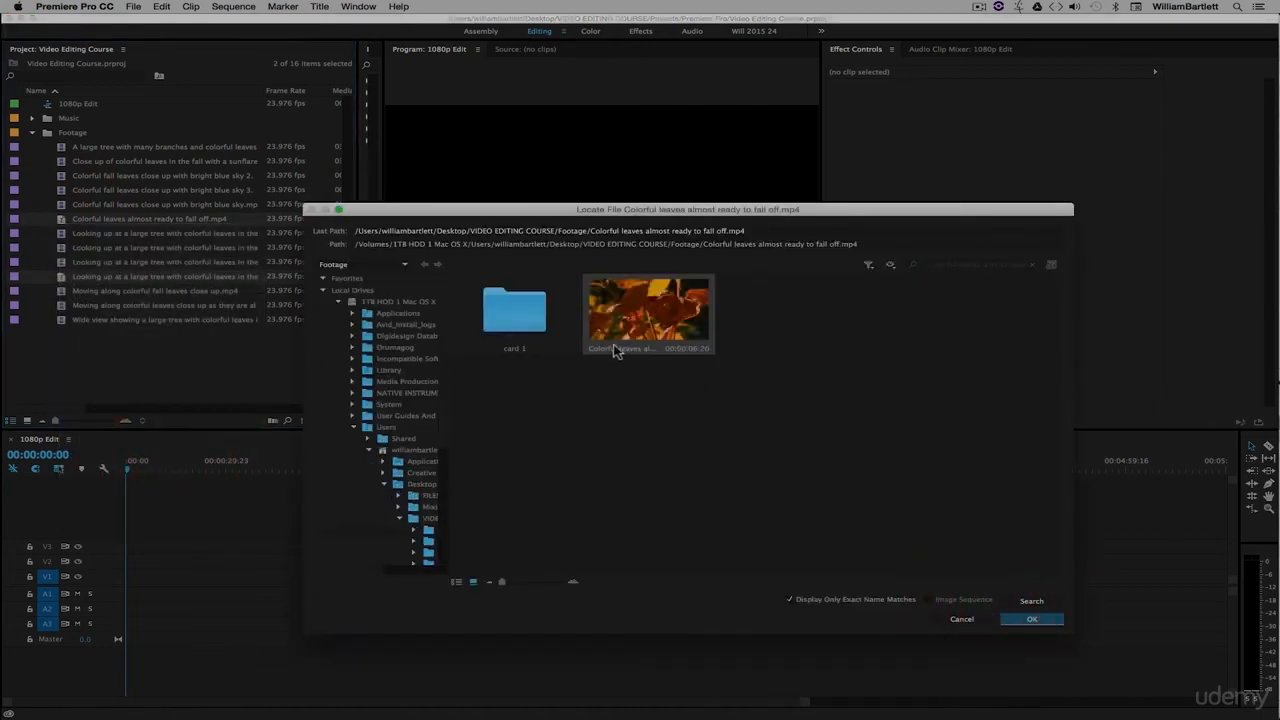
{"action": "left_click", "coordinate": [1036, 620]}
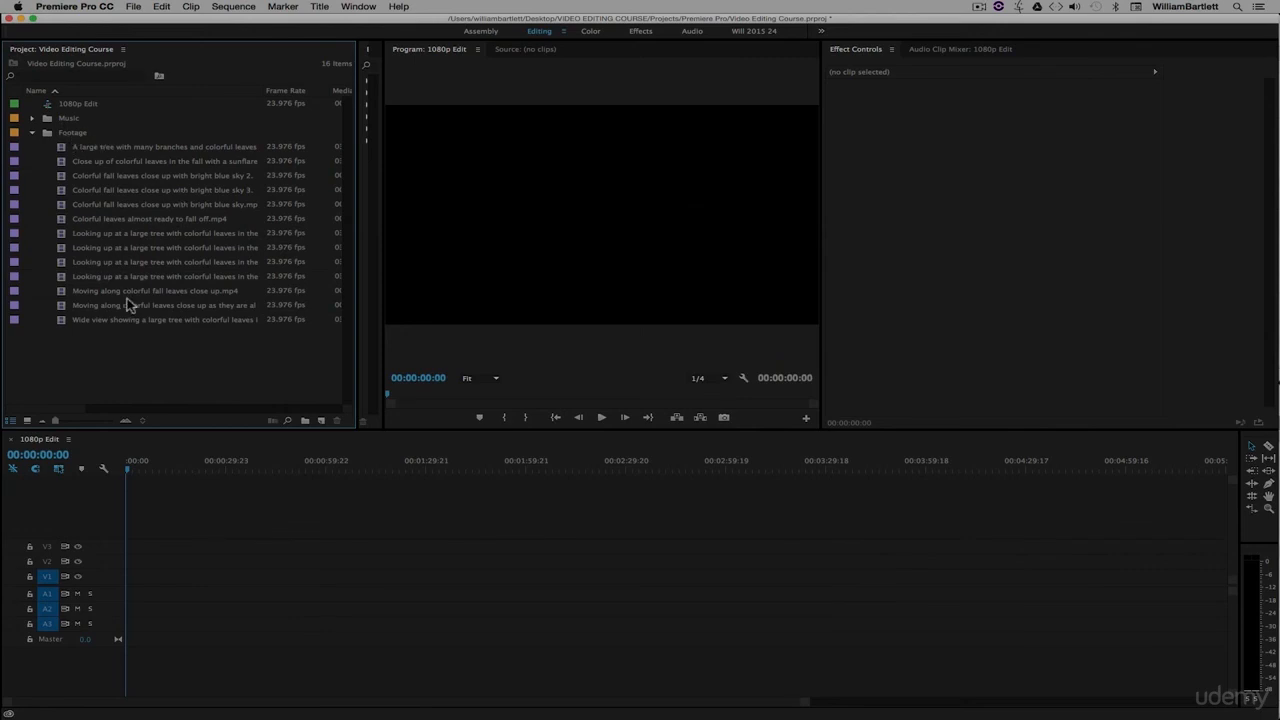
Step: Collapse the Footage bin and narrow the project area to make room for the Effects list
{"action": "left_click", "coordinate": [33, 132]}
{"action": "left_click_drag", "start_coordinate": [357, 238], "coordinate": [211, 246]}
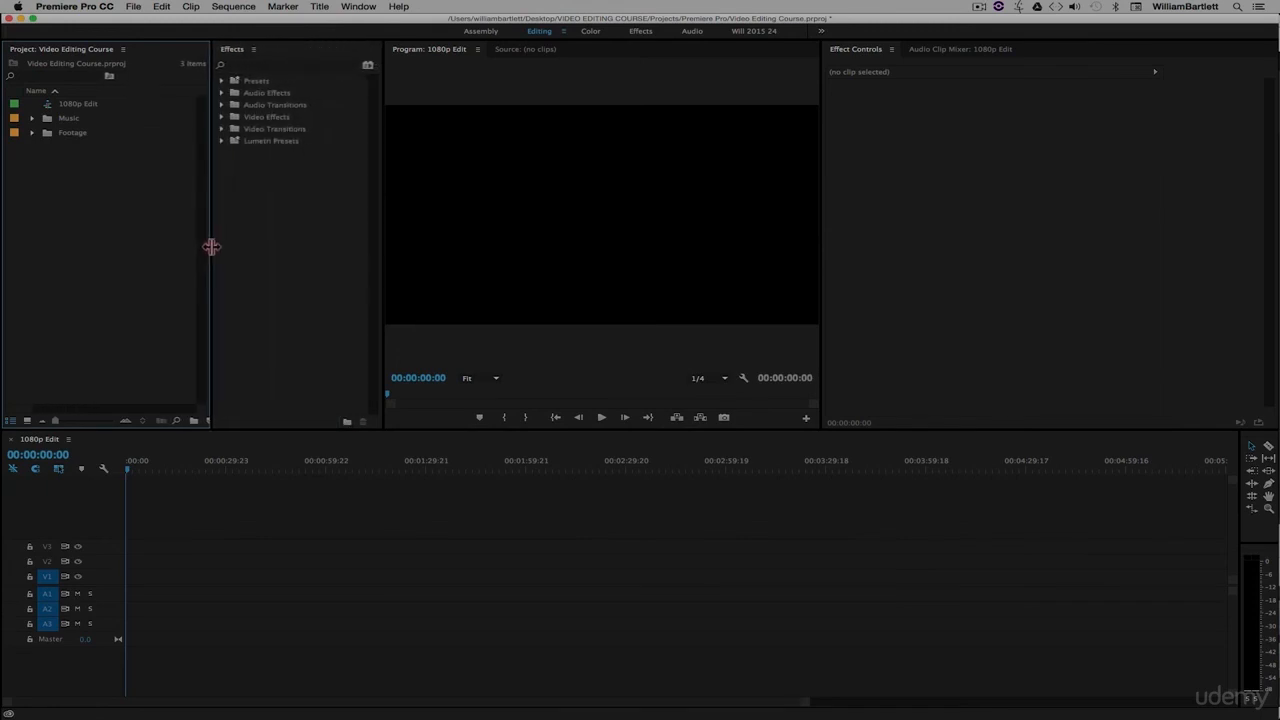